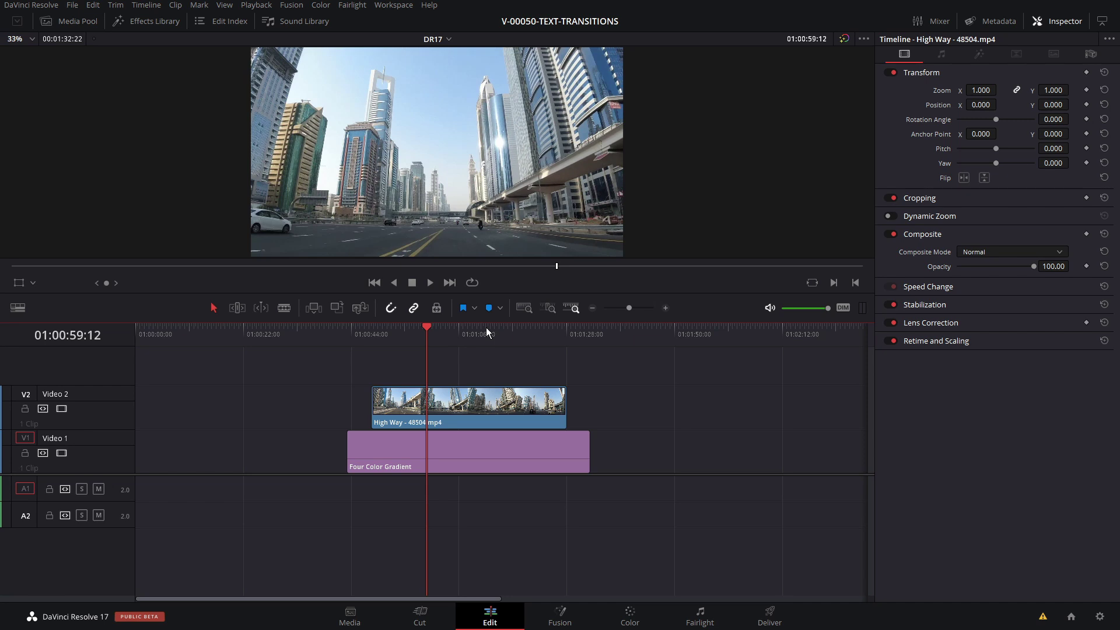
click(442, 331)
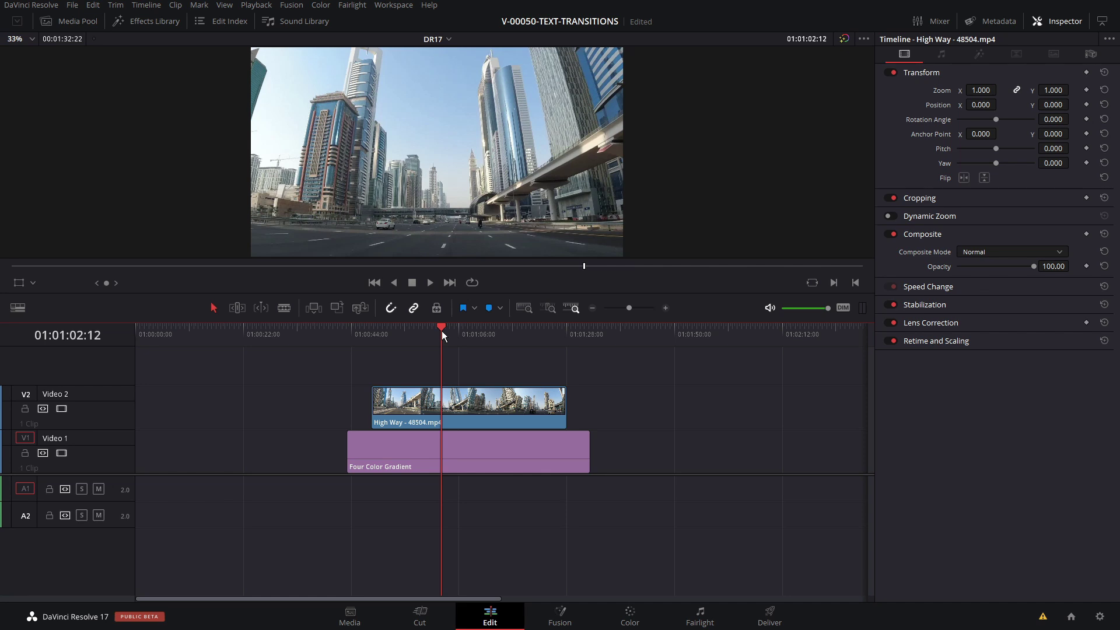
mouse_move(442, 331)
mouse_down()
mouse_move(420, 344)
mouse_move(431, 333)
mouse_up()
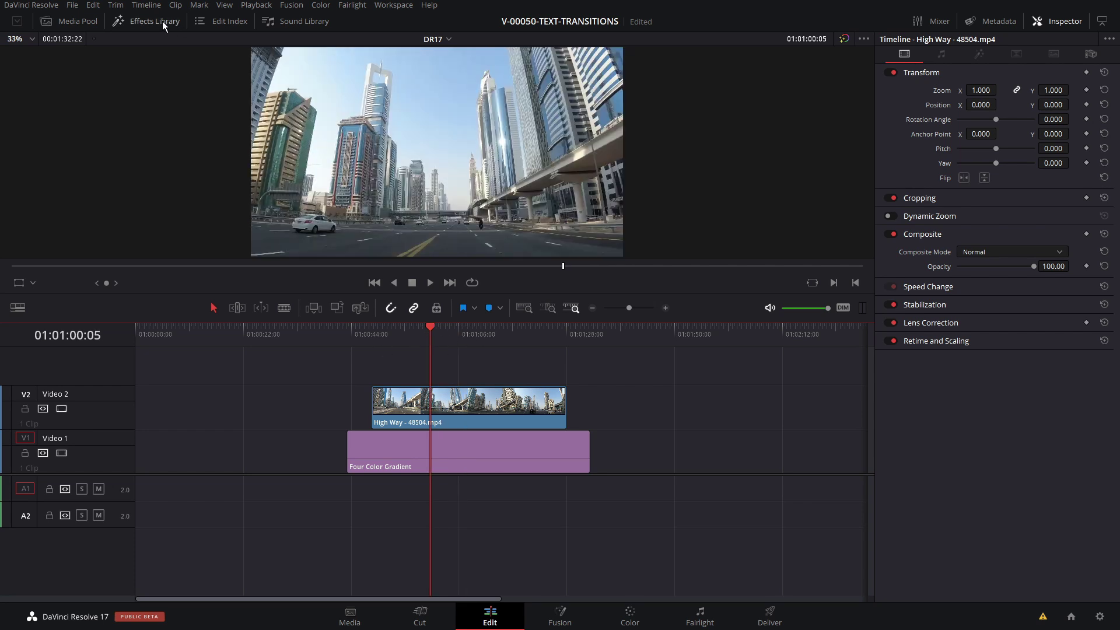
Show the Effects Library's Effects list and select Adjustment Clip, then Fusion Composition.
click(162, 21)
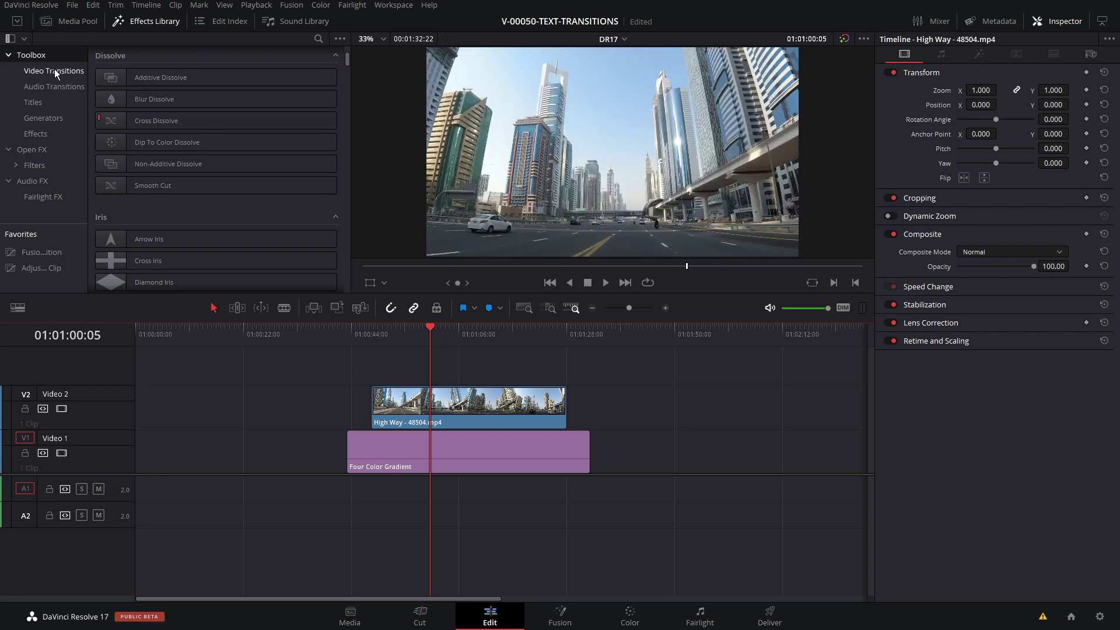
click(35, 134)
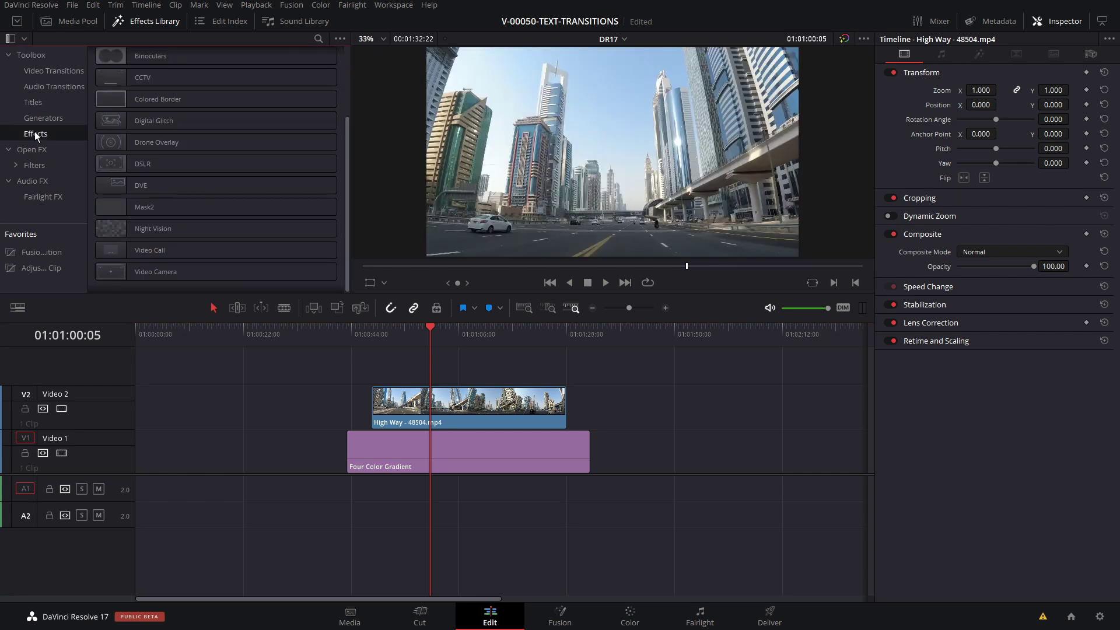
drag(348, 128, 354, 62)
click(190, 83)
click(163, 97)
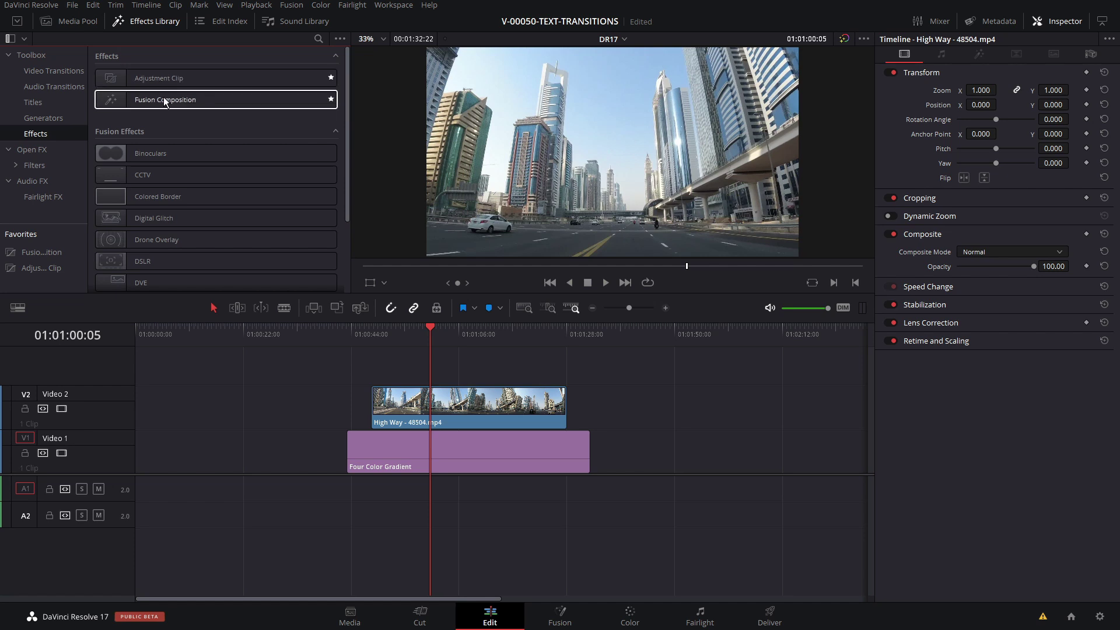
click(212, 114)
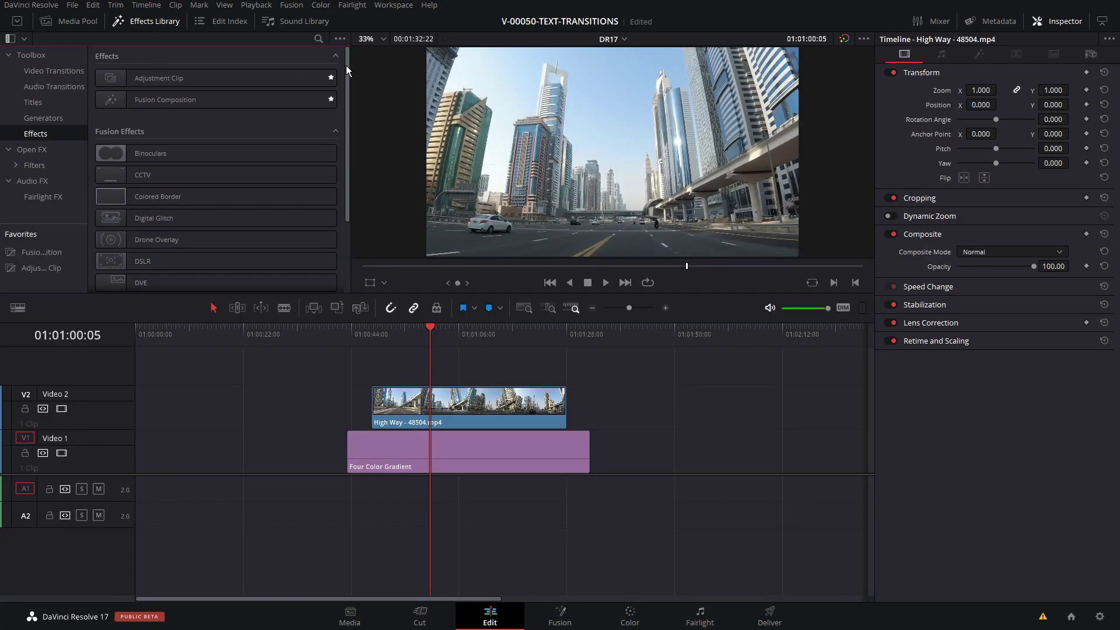
Browse the Fusion Templates Edit folder with its Effects, Generators, Titles and Transitions subfolders.
drag(345, 65, 348, 169)
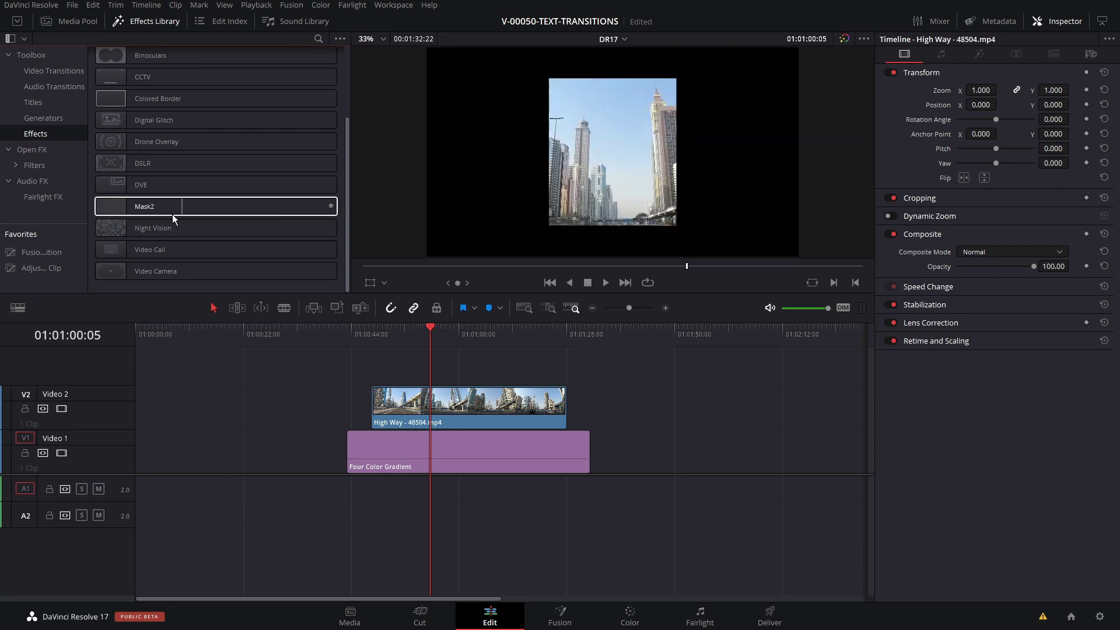
Select the High Way clip and preview the timeline from the gradient's start to 01:00:59:18.
click(118, 206)
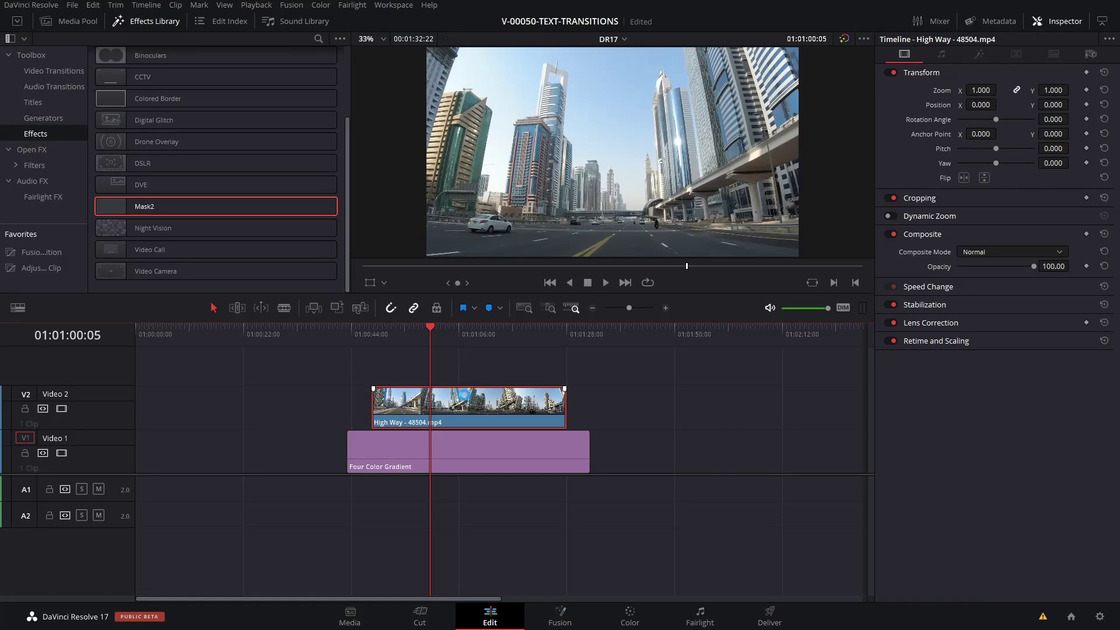
mouse_move(463, 334)
mouse_down()
mouse_move(419, 331)
mouse_move(480, 330)
mouse_move(459, 331)
mouse_up()
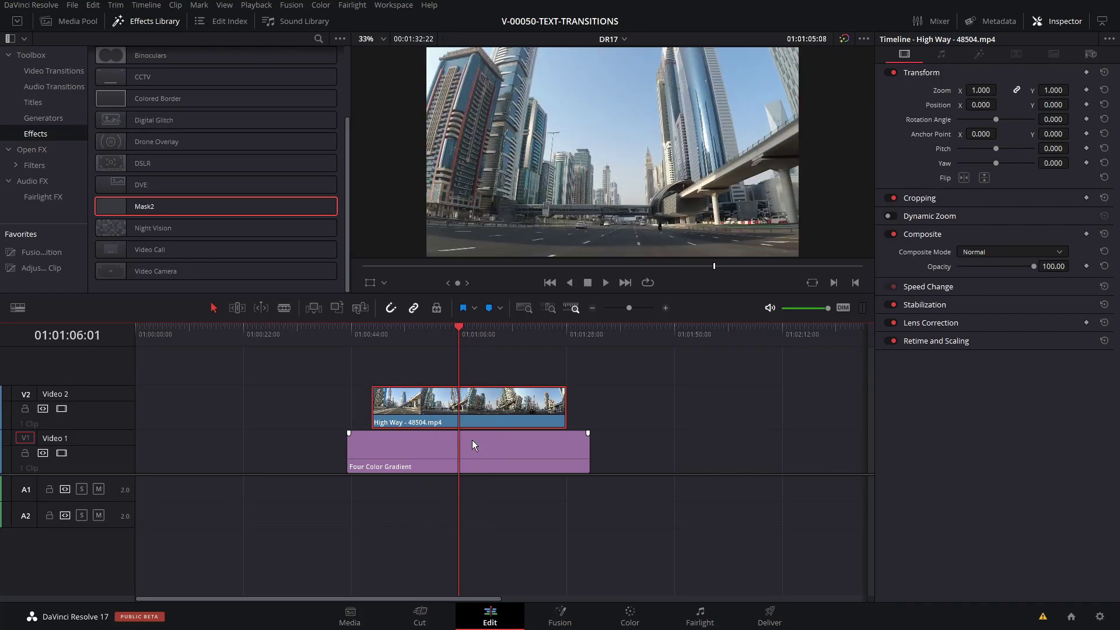
key(Up)
key(space)
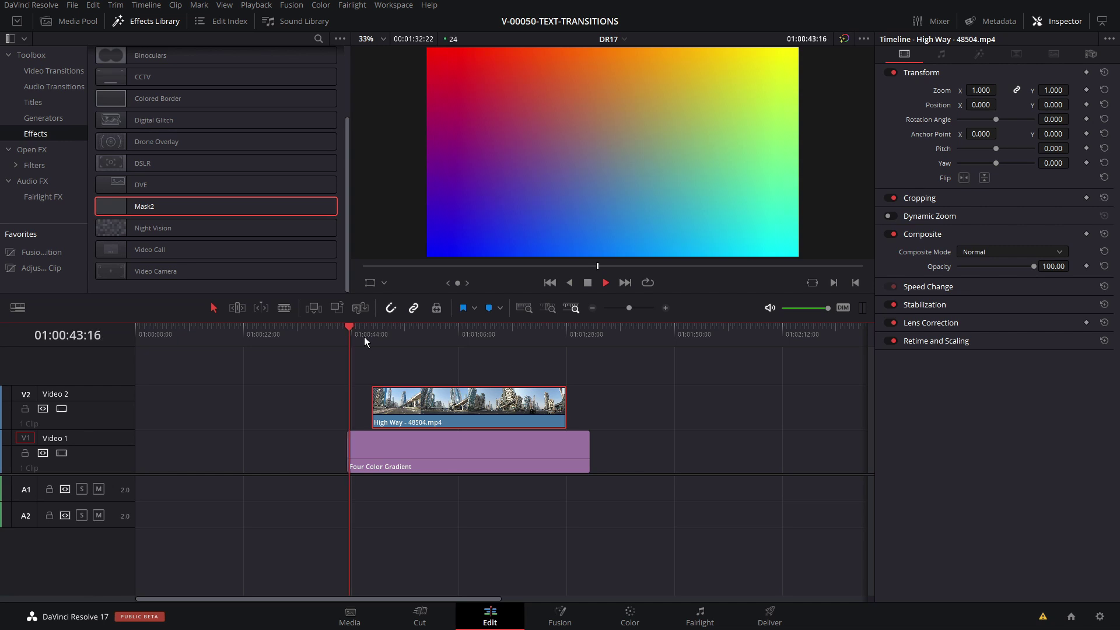
click(428, 335)
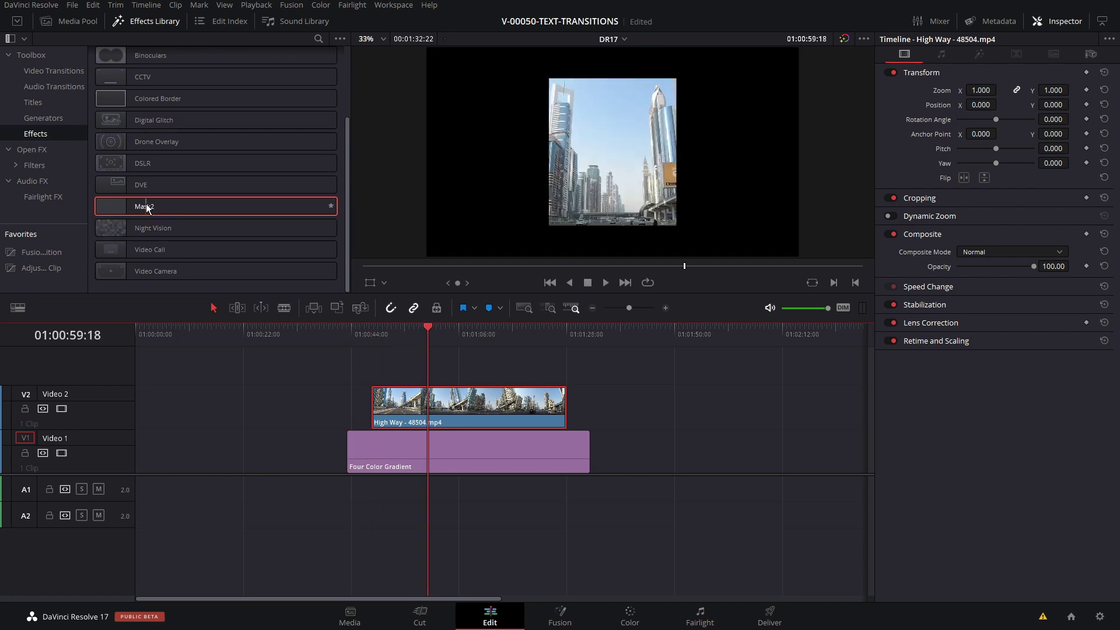
Apply the Mask2 effect to the High Way clip and check it at 01:01:06:07.
drag(144, 203, 462, 400)
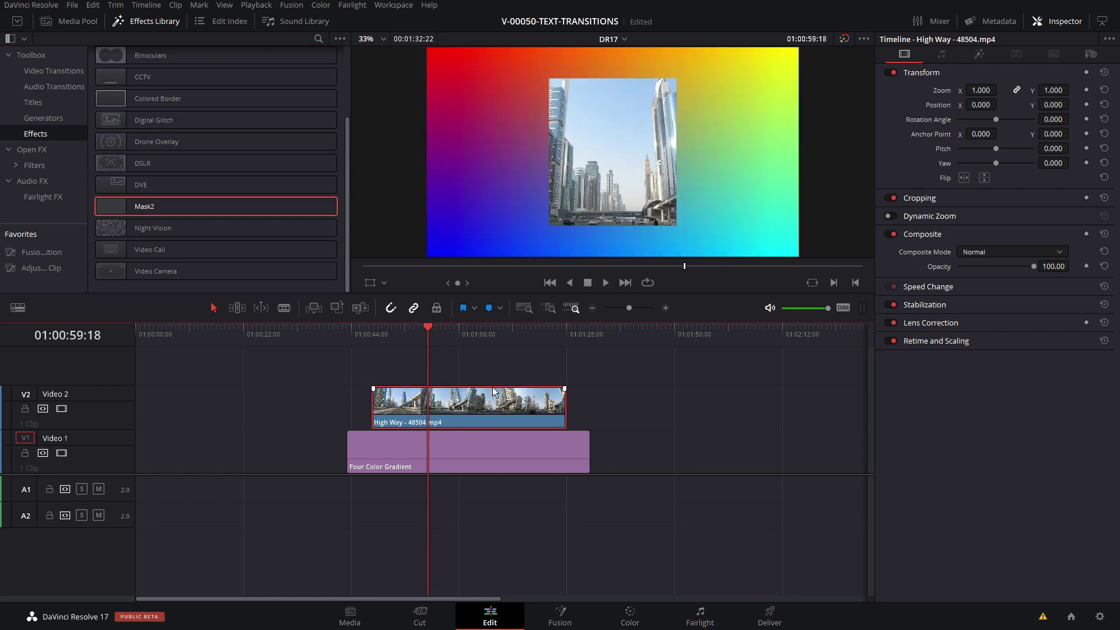
click(461, 331)
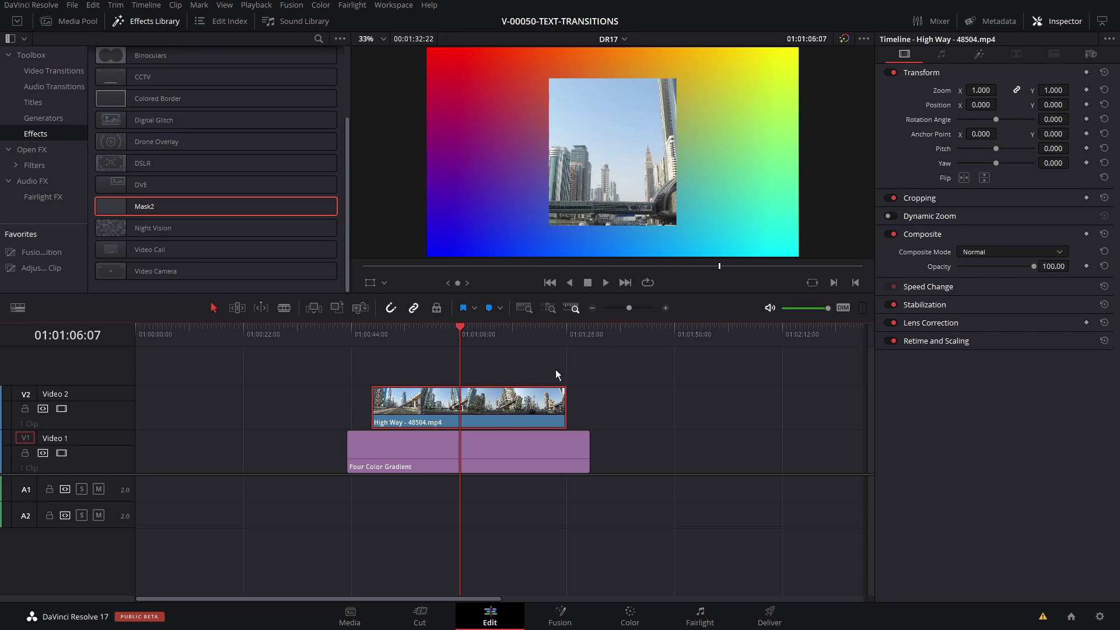
click(979, 54)
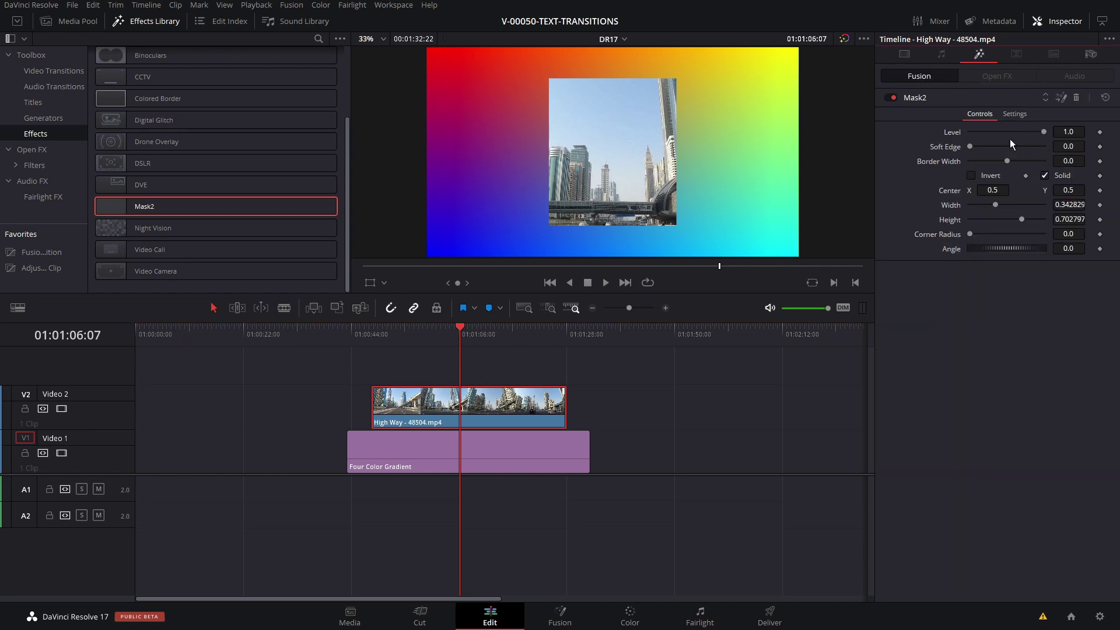
Turn on Invert for Mask2 after trying the mask level and feathering.
mouse_move(1043, 133)
mouse_down()
mouse_move(1016, 131)
mouse_move(1043, 131)
mouse_up()
drag(972, 146, 998, 170)
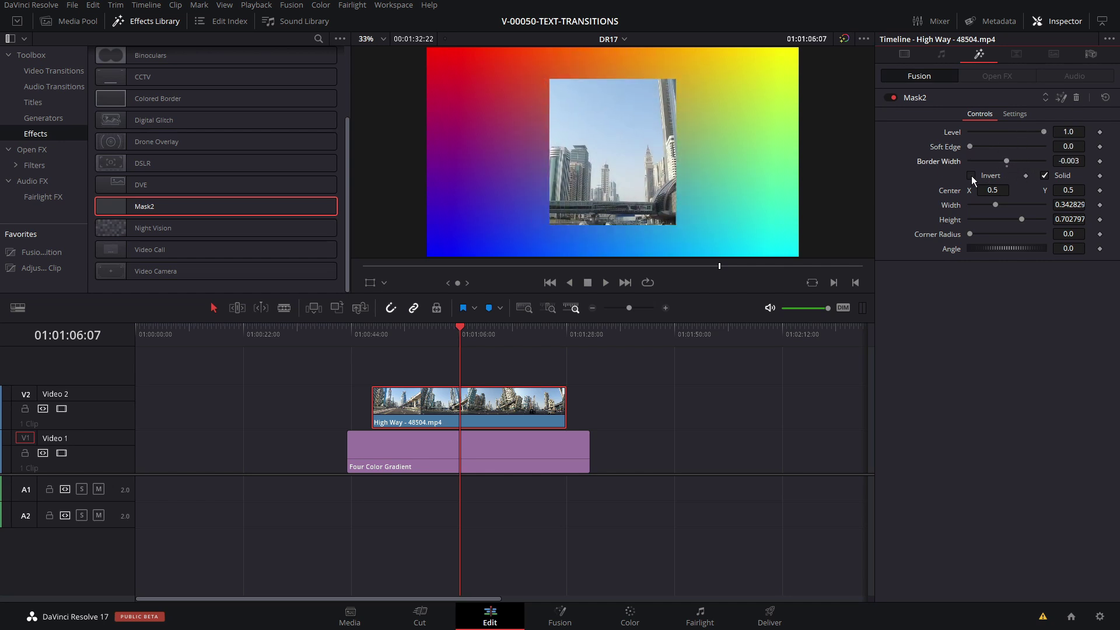
click(971, 176)
click(971, 176)
click(971, 177)
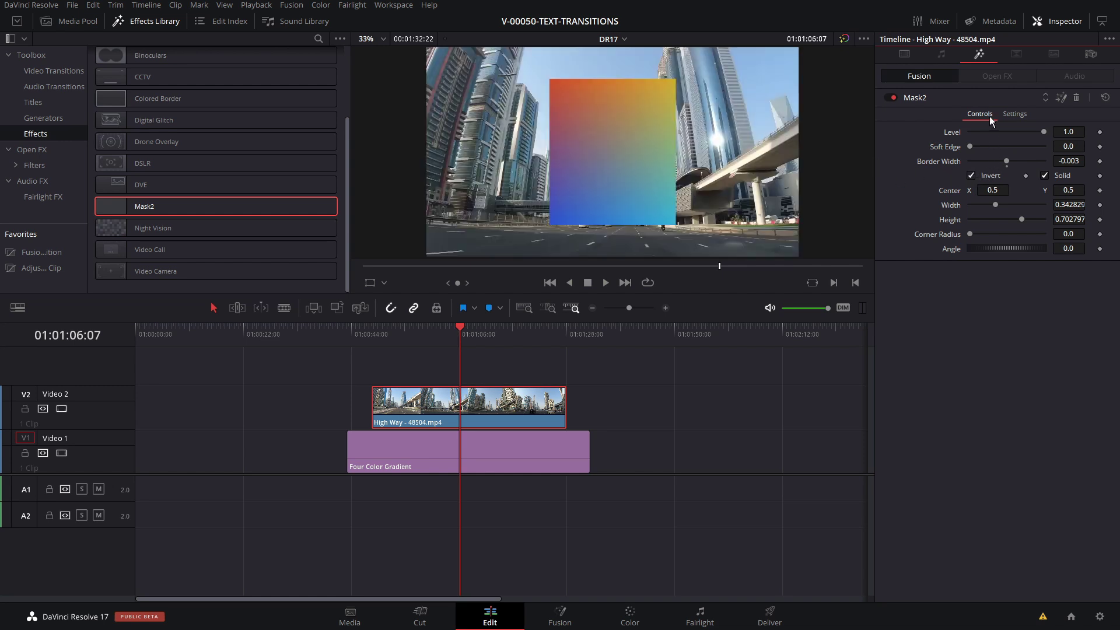
Enable the Fusion Overlay and drag the mask rectangle up and to the right, then preview.
click(384, 284)
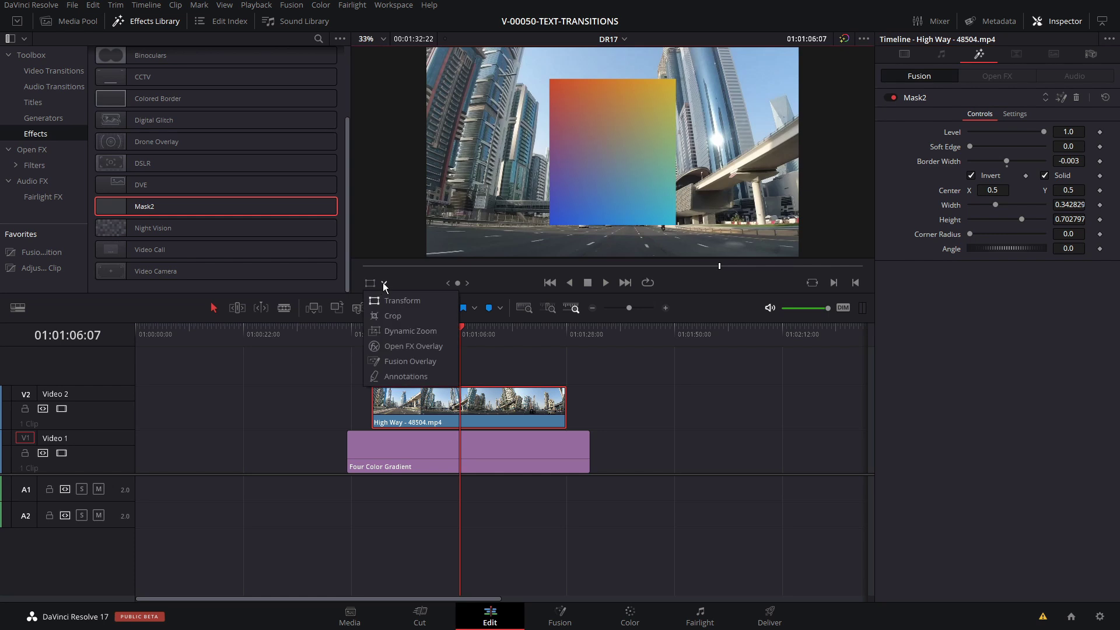
click(404, 358)
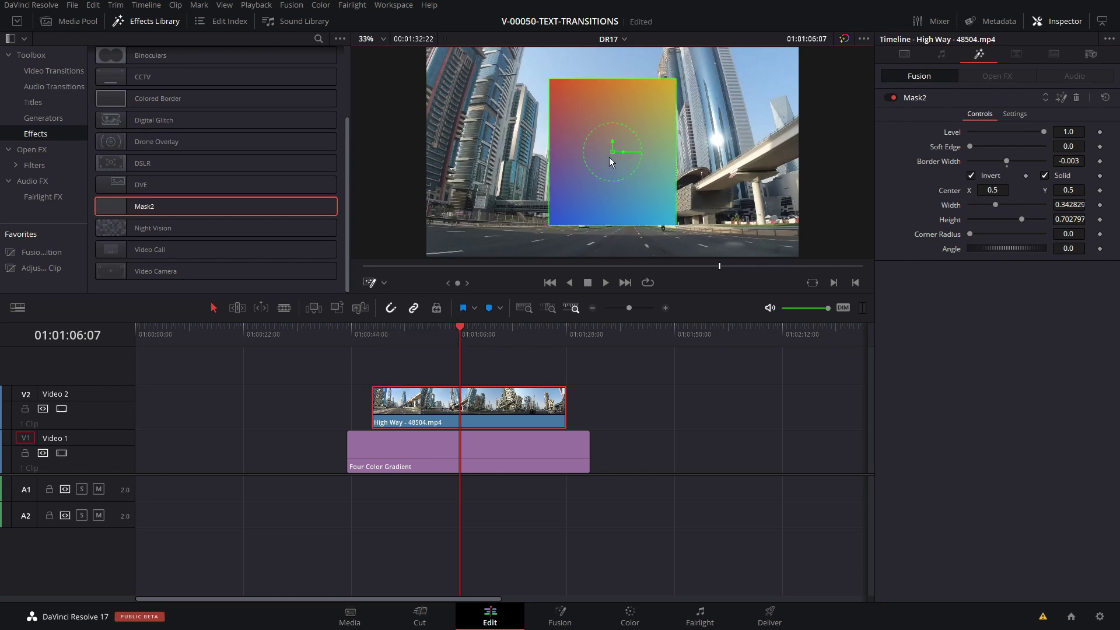
drag(670, 219, 625, 209)
drag(528, 149, 642, 134)
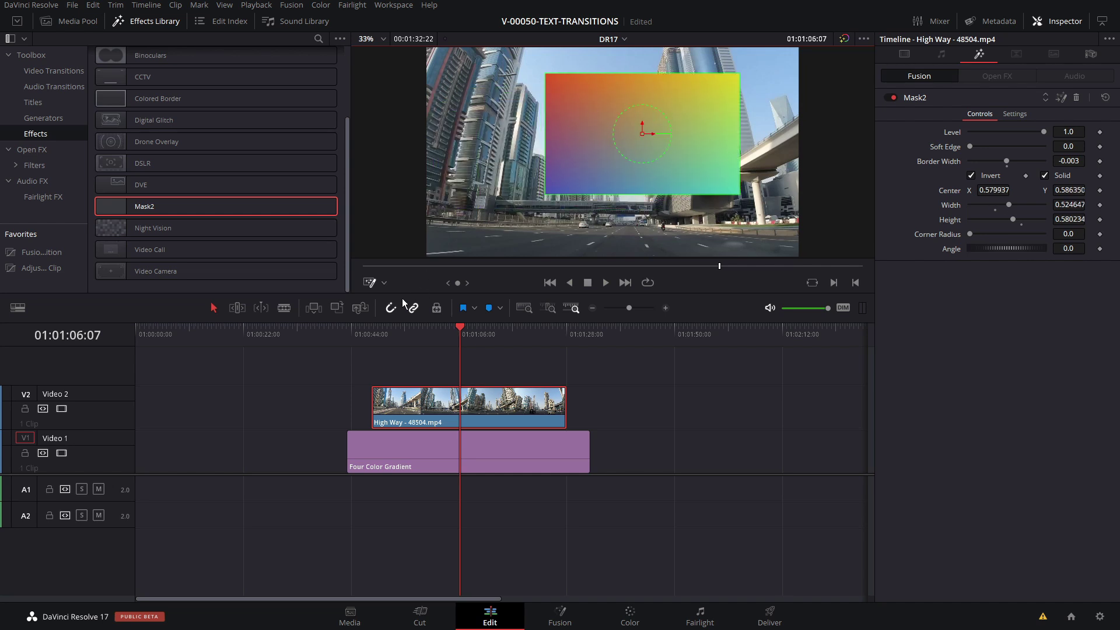
click(397, 335)
key(space)
key(space)
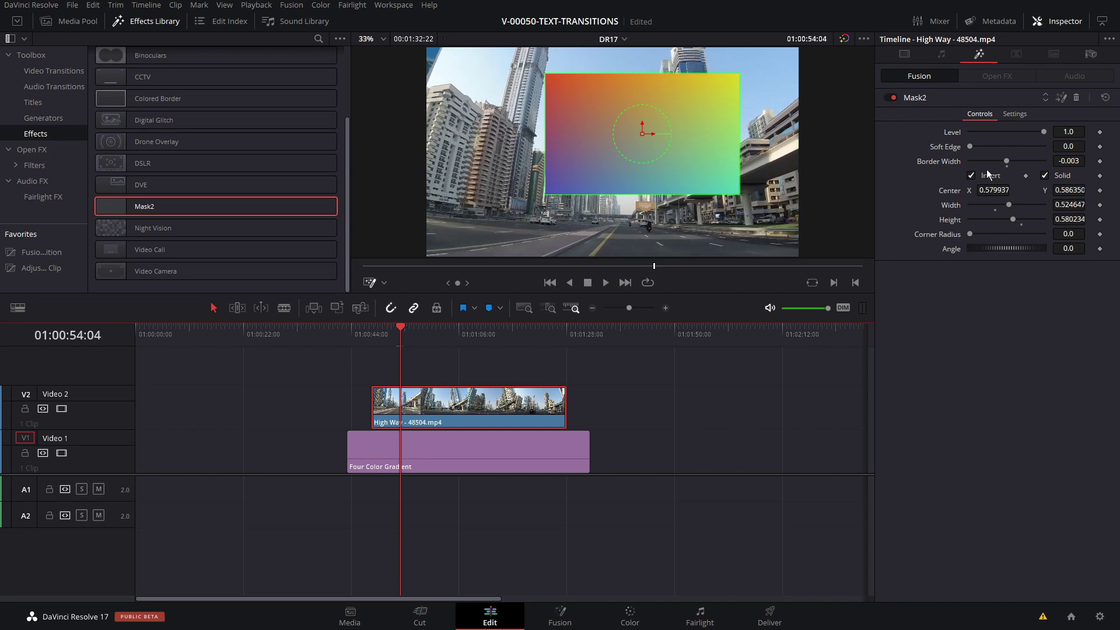
Round the mask corners to 0.528 and tilt it to angle -18.3 while previewing playback.
drag(988, 195, 1011, 234)
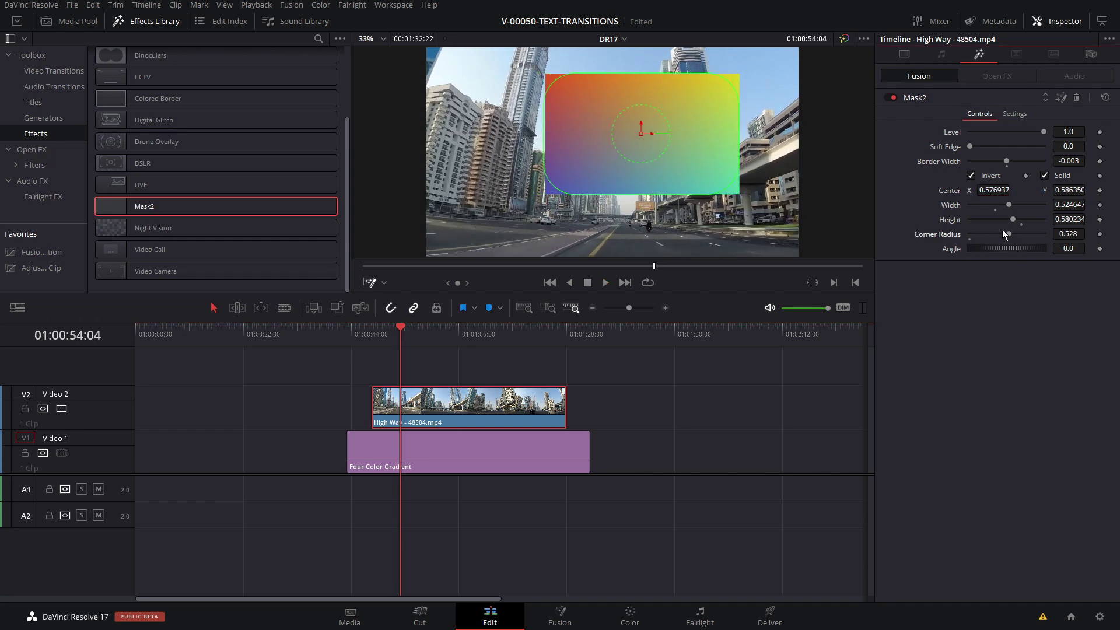
drag(645, 133, 622, 140)
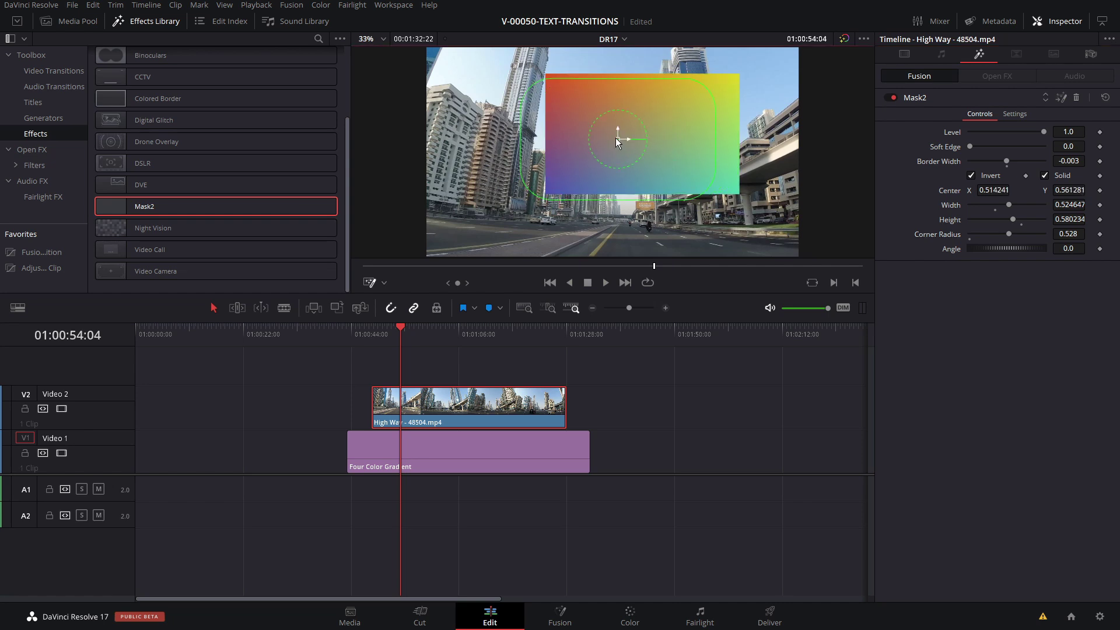
mouse_move(1000, 246)
mouse_down()
mouse_move(1017, 247)
mouse_move(999, 247)
mouse_up()
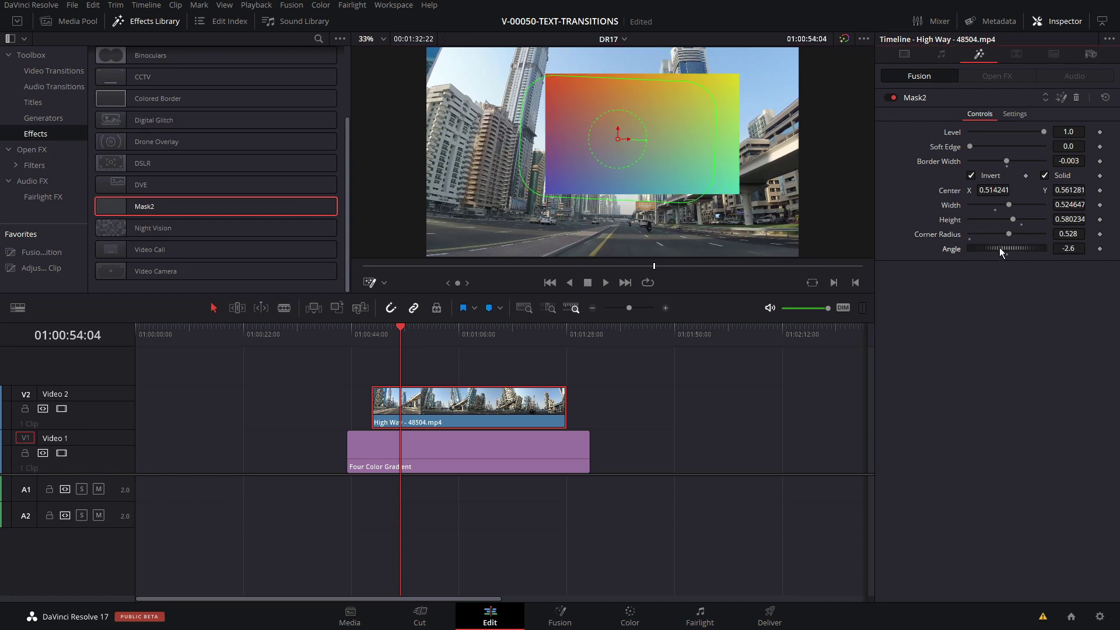
key(space)
click(408, 334)
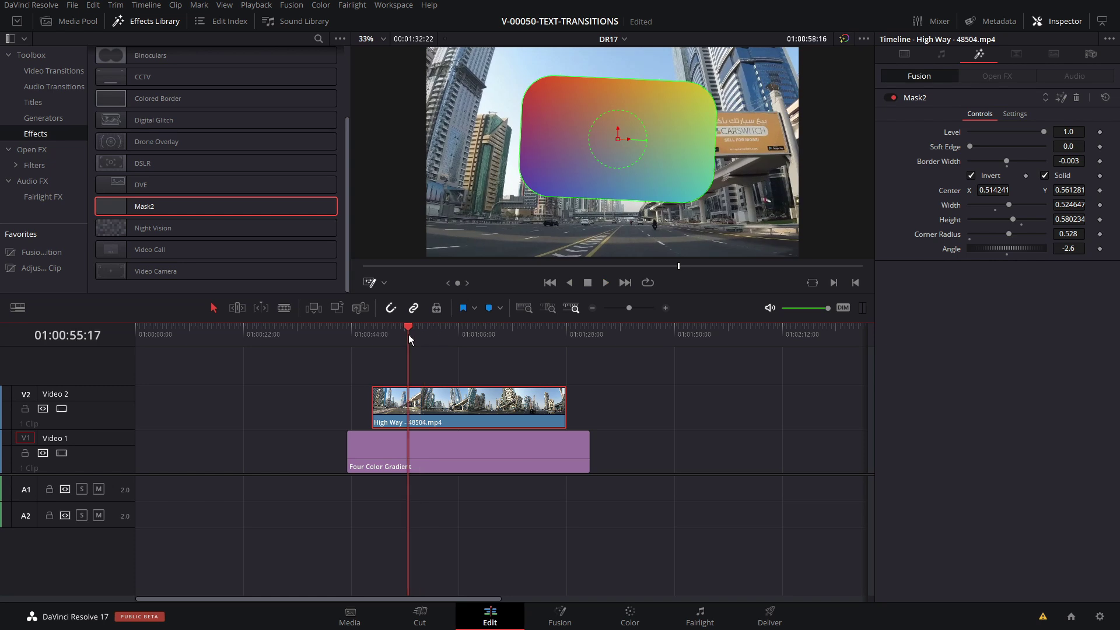
mouse_move(1032, 251)
mouse_down()
mouse_move(1013, 247)
mouse_move(1026, 247)
mouse_up()
key(space)
key(space)
drag(413, 344, 401, 337)
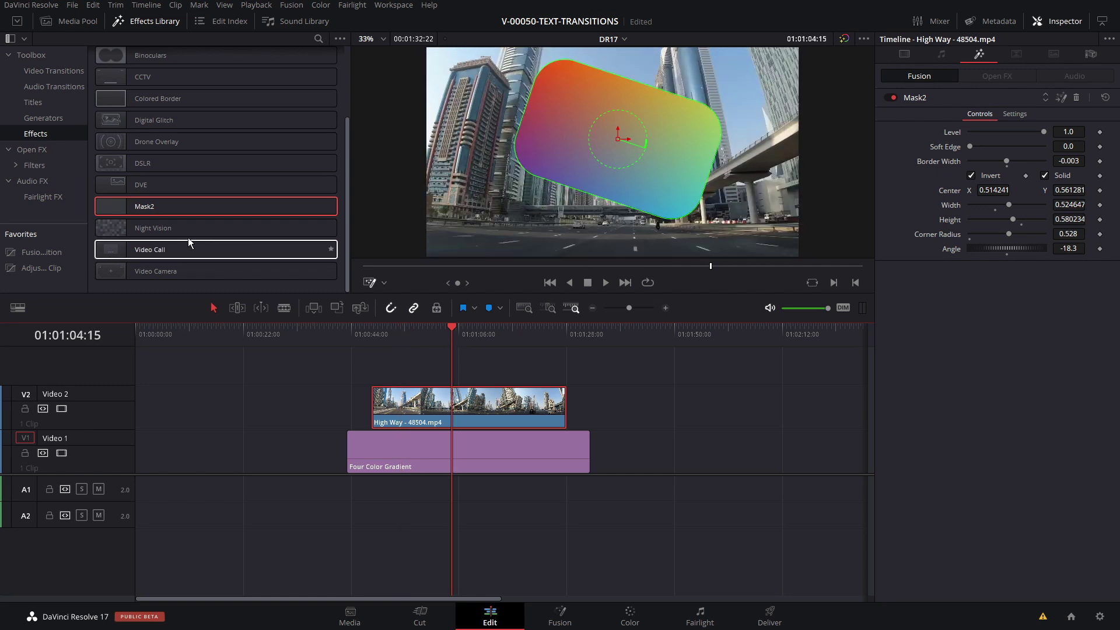
At 01:01:02:17, reposition the mask ring and rotate it upright to angle -0.855.
click(428, 332)
click(443, 333)
drag(617, 135, 602, 147)
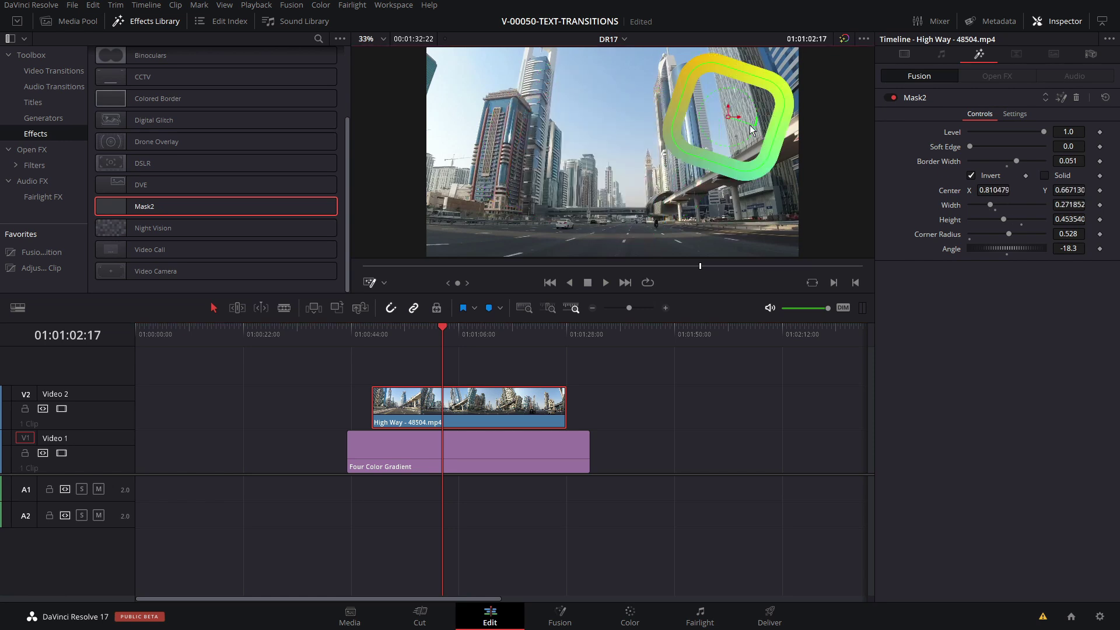
drag(751, 129, 754, 121)
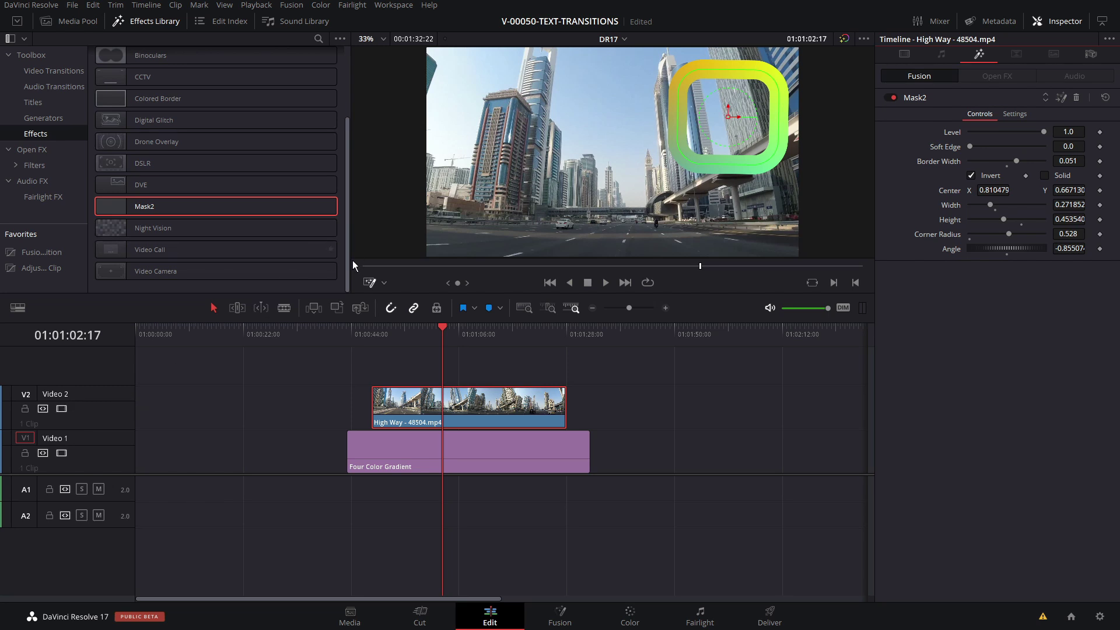
drag(352, 261, 352, 145)
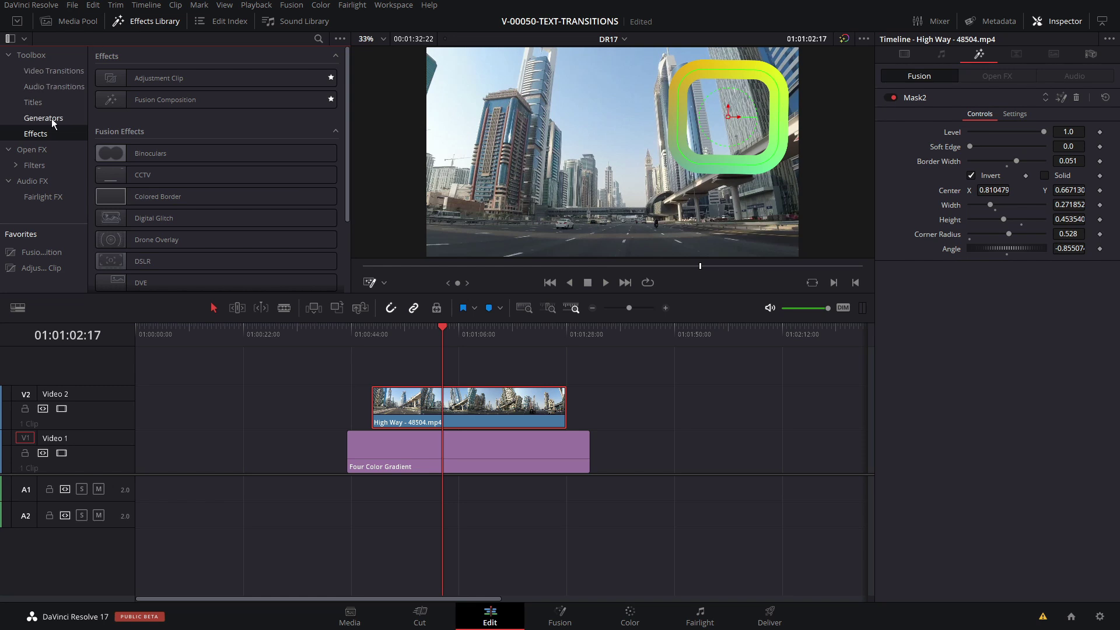
Place a Fusion Composition clip above V2 and open it on the Fusion page.
drag(159, 100, 684, 457)
click(689, 345)
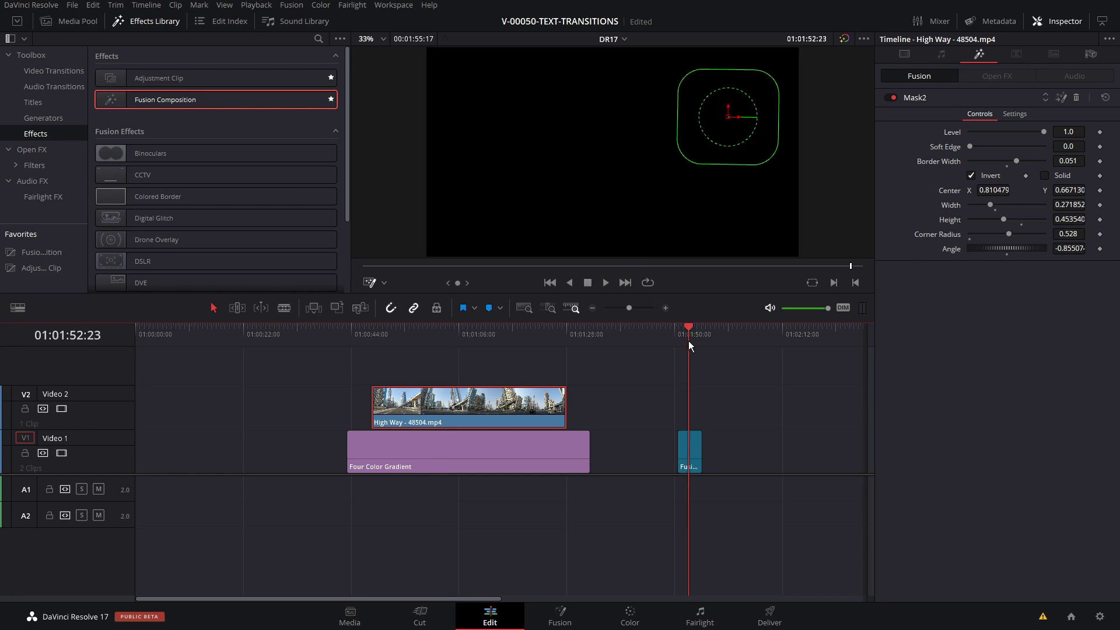
click(559, 614)
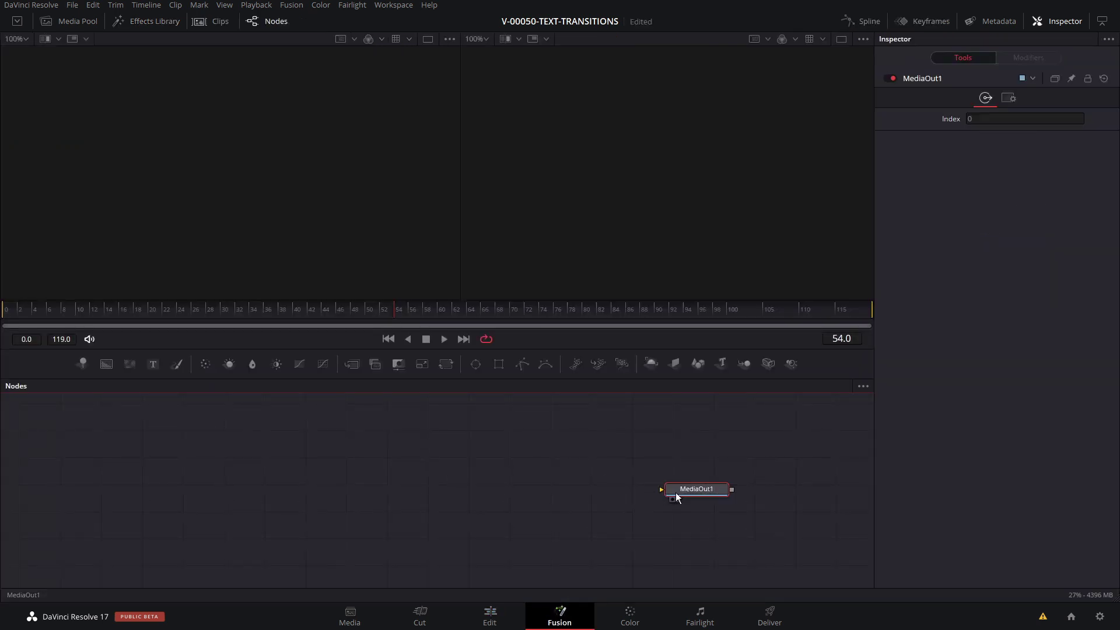
Add a vertical red-to-purple gradient Background node and a Text node merged over it.
drag(106, 364, 662, 488)
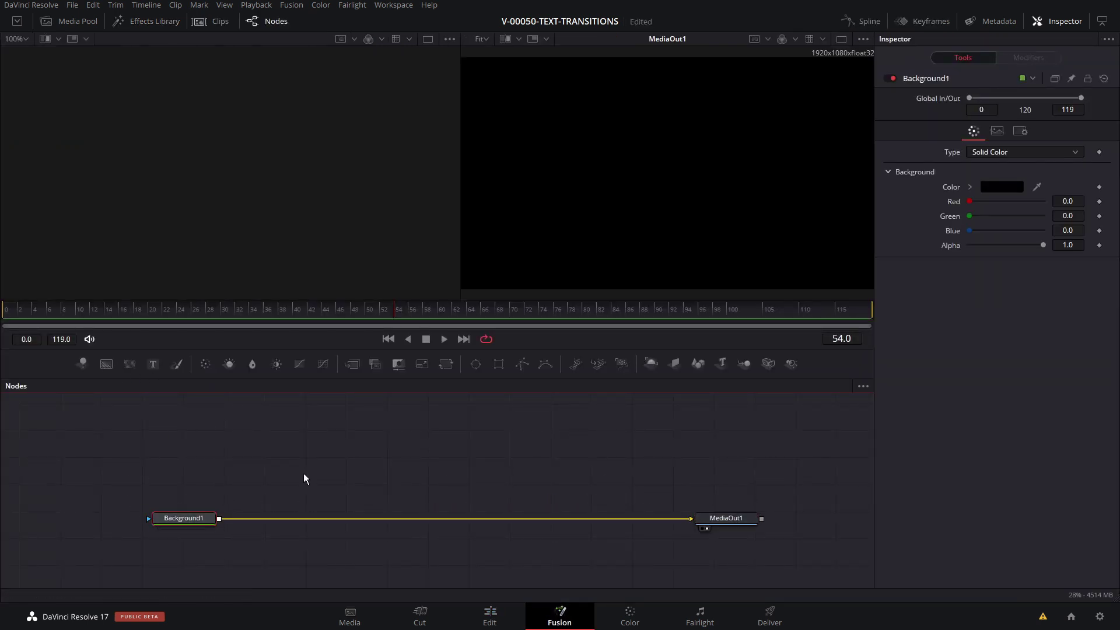
click(1013, 155)
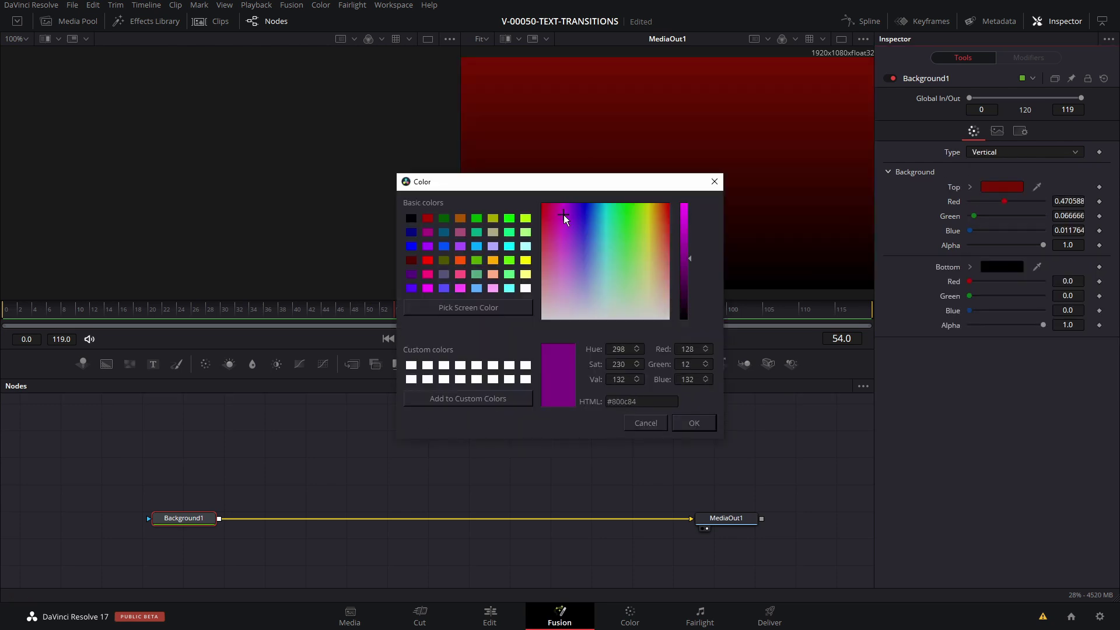
click(697, 422)
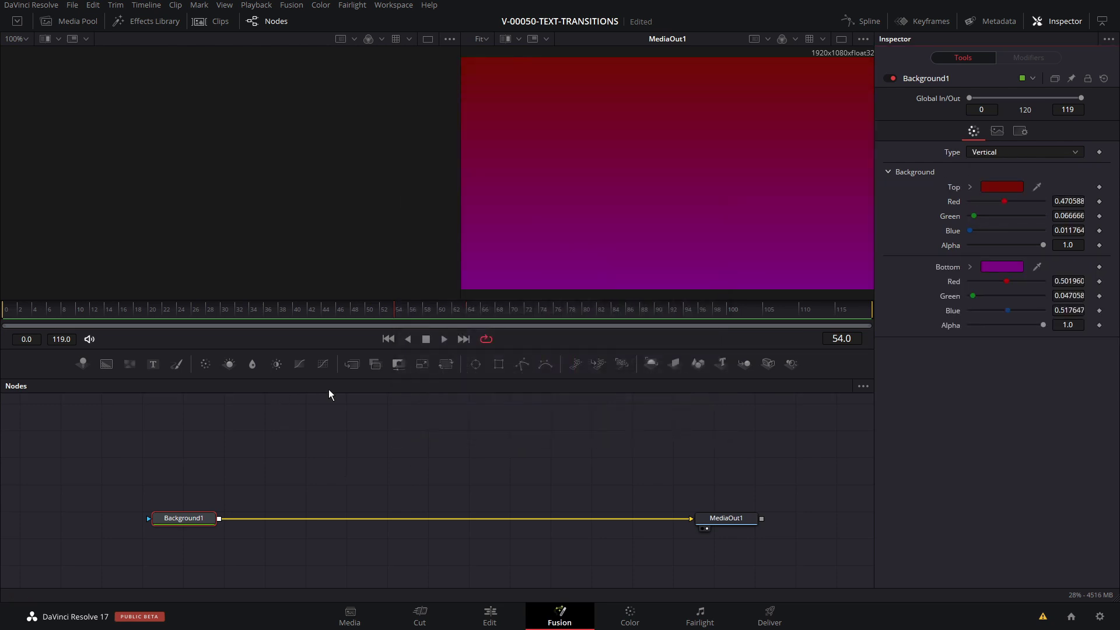
drag(152, 365, 221, 518)
Enter 'ANIMATE' as Text1's text and enlarge it slightly, checking the Size options menu.
drag(278, 425, 275, 445)
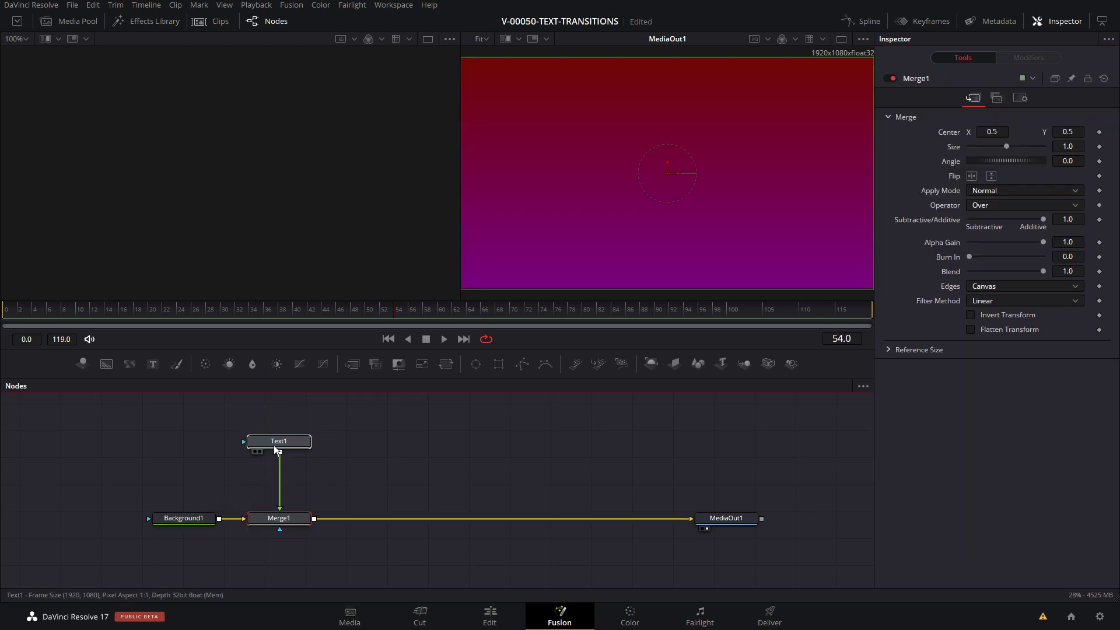
click(920, 168)
text(ANIMATE)
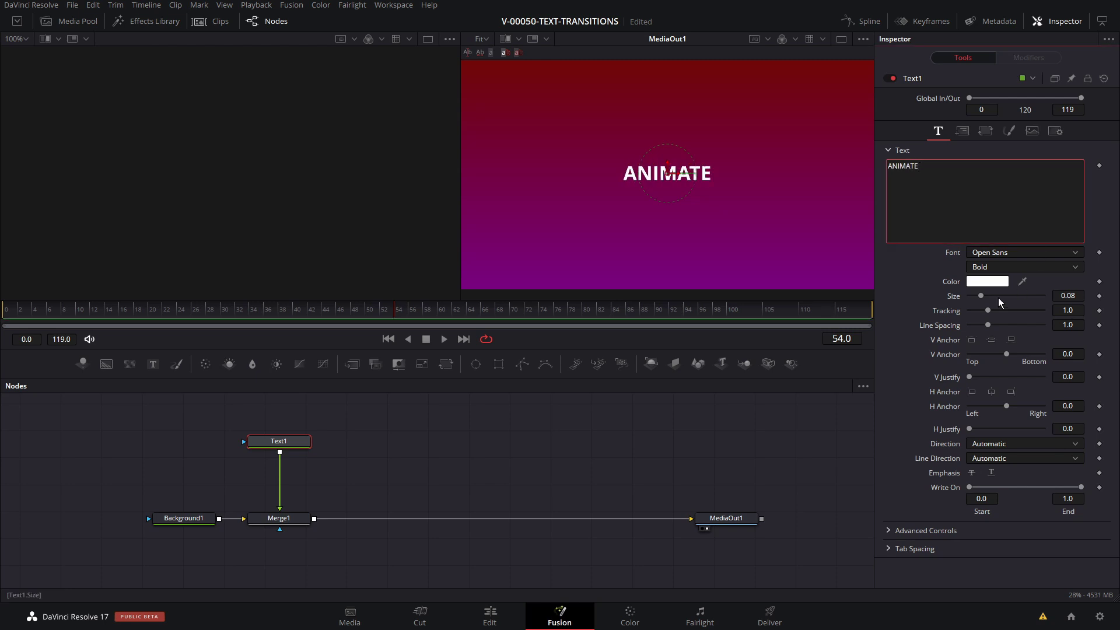
click(982, 299)
drag(982, 299, 986, 298)
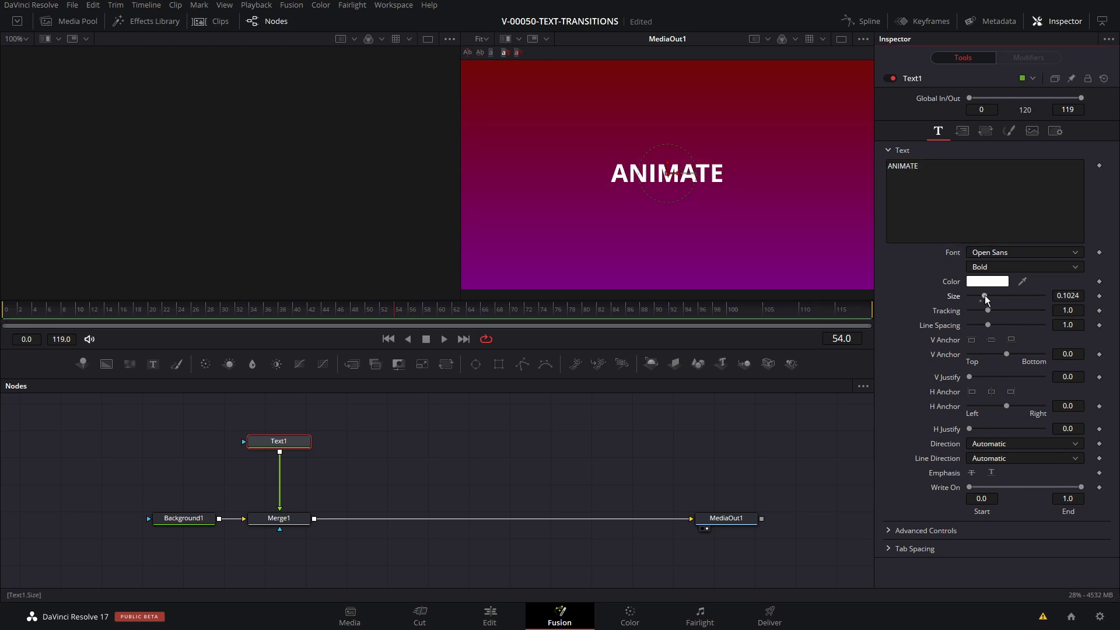
right_click(954, 300)
mouse_move(989, 343)
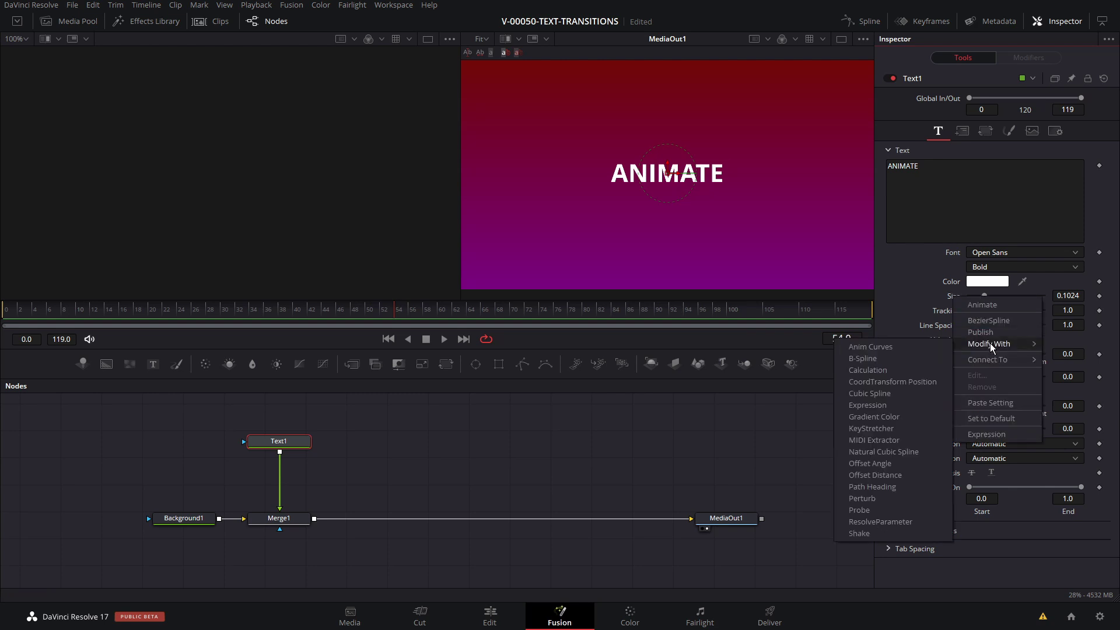
click(869, 348)
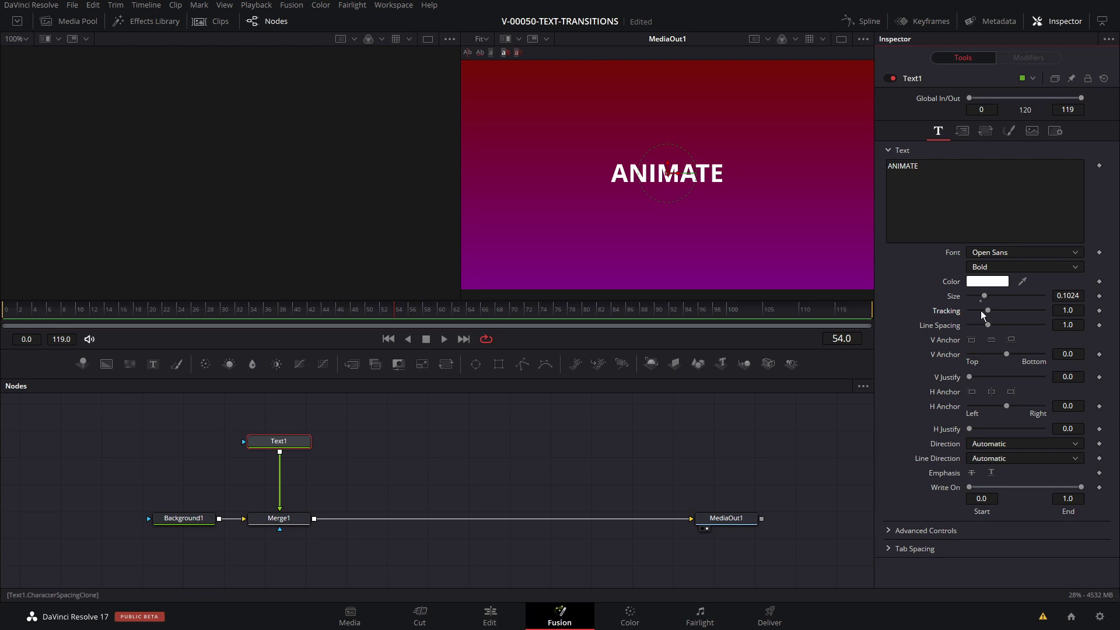
Reset Text1 Size to 0.08, drive it with Anim Curves, and play the result.
double_click(959, 299)
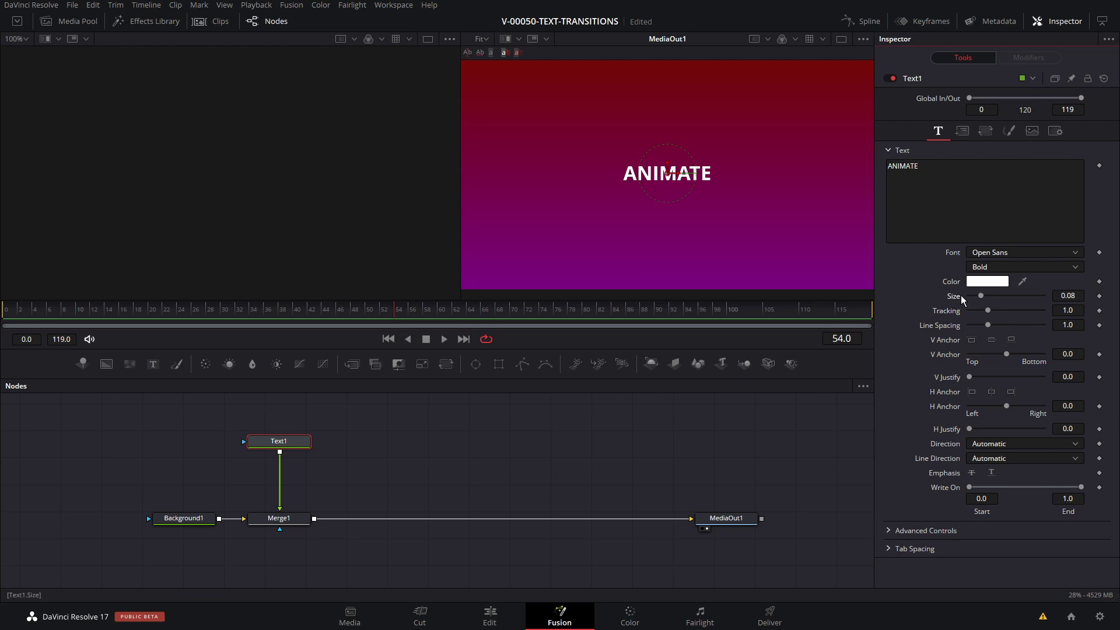
right_click(952, 295)
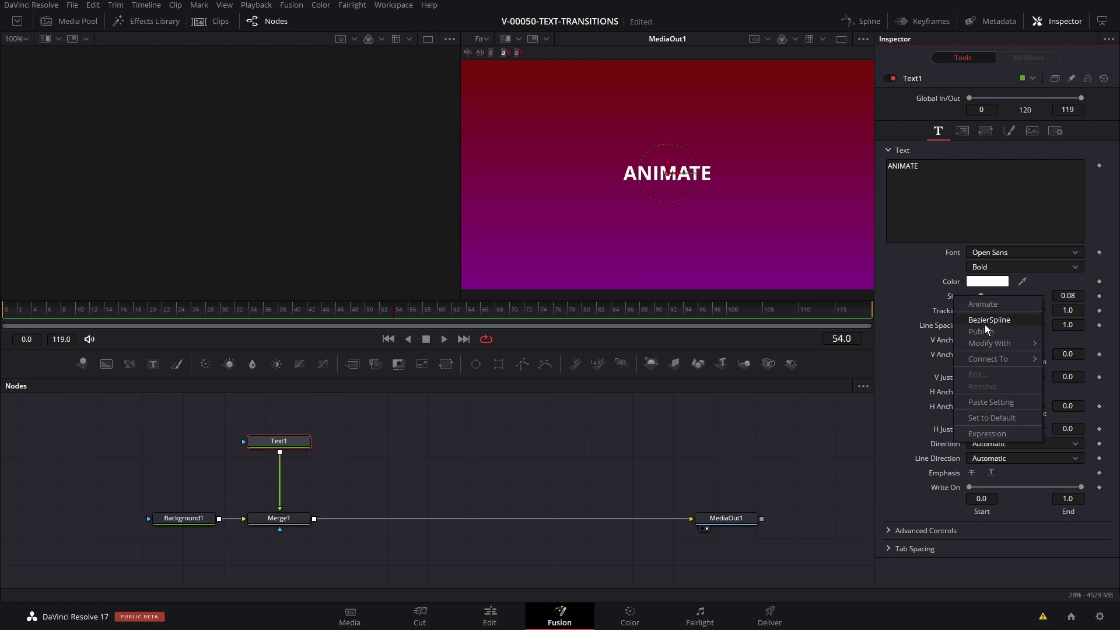
mouse_move(989, 343)
click(900, 347)
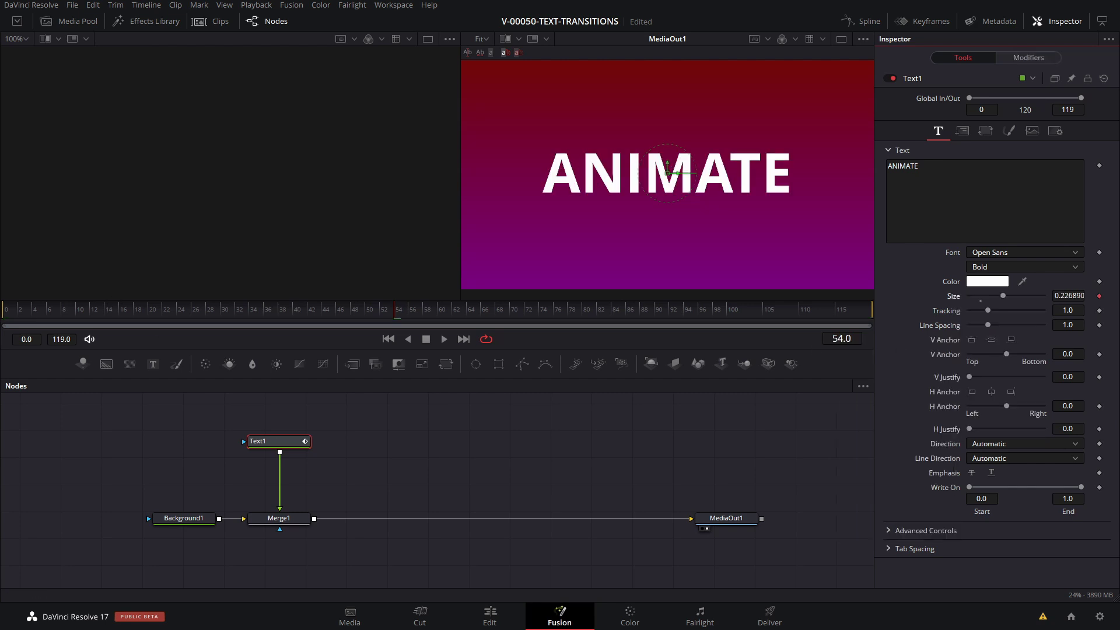
drag(31, 314, 6, 316)
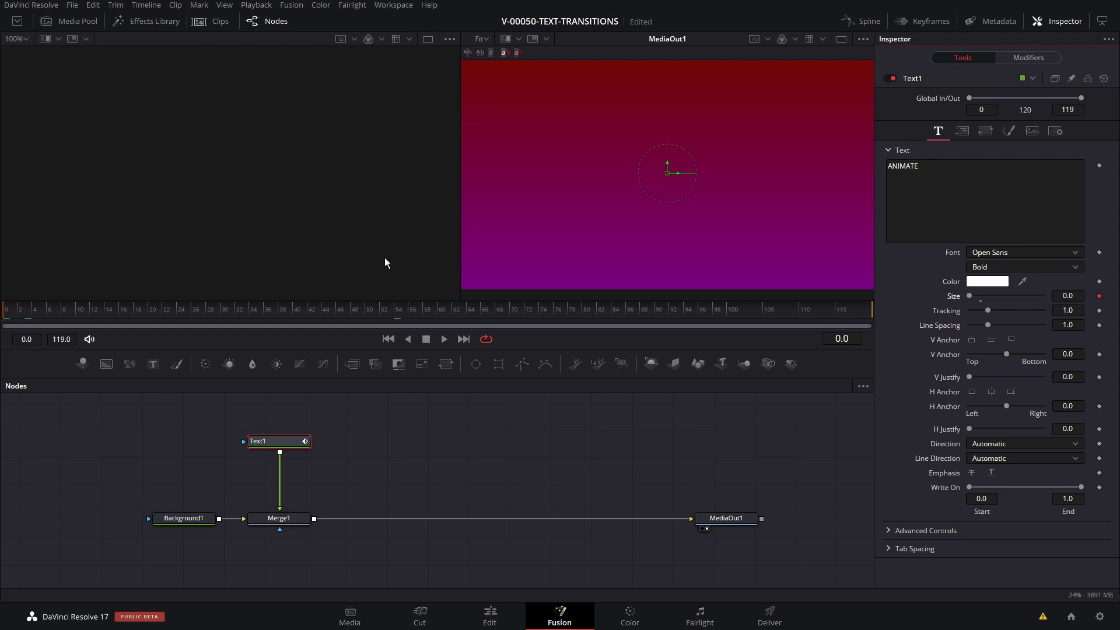
key(space)
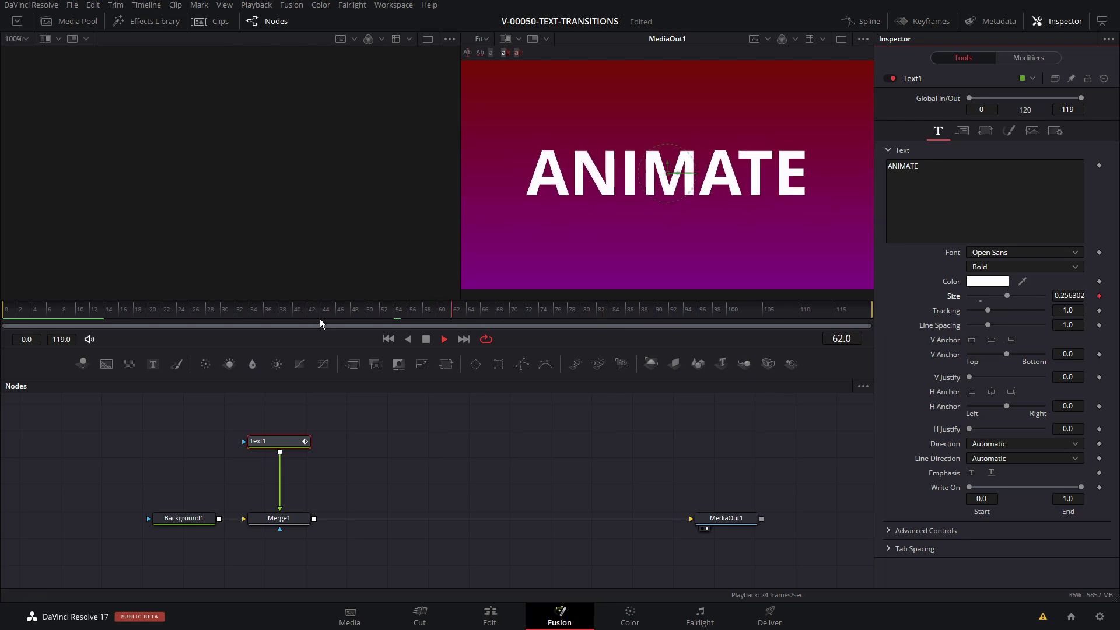
key(space)
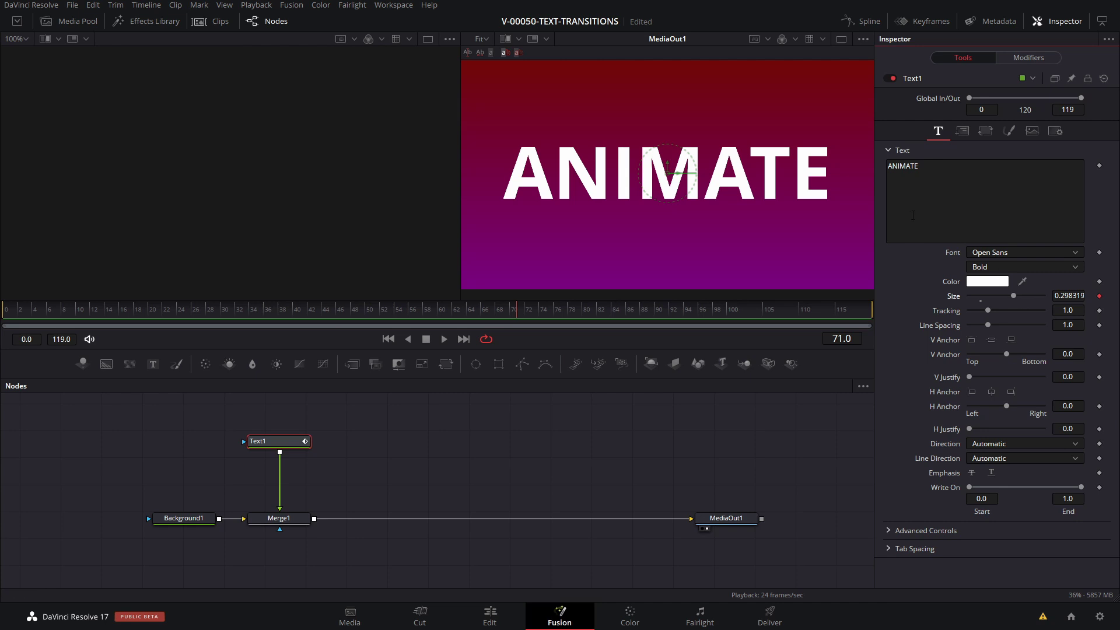
Inspect the Anim Curves modifier settings and scrub to check the text size through frame 119.
right_click(934, 314)
mouse_move(960, 362)
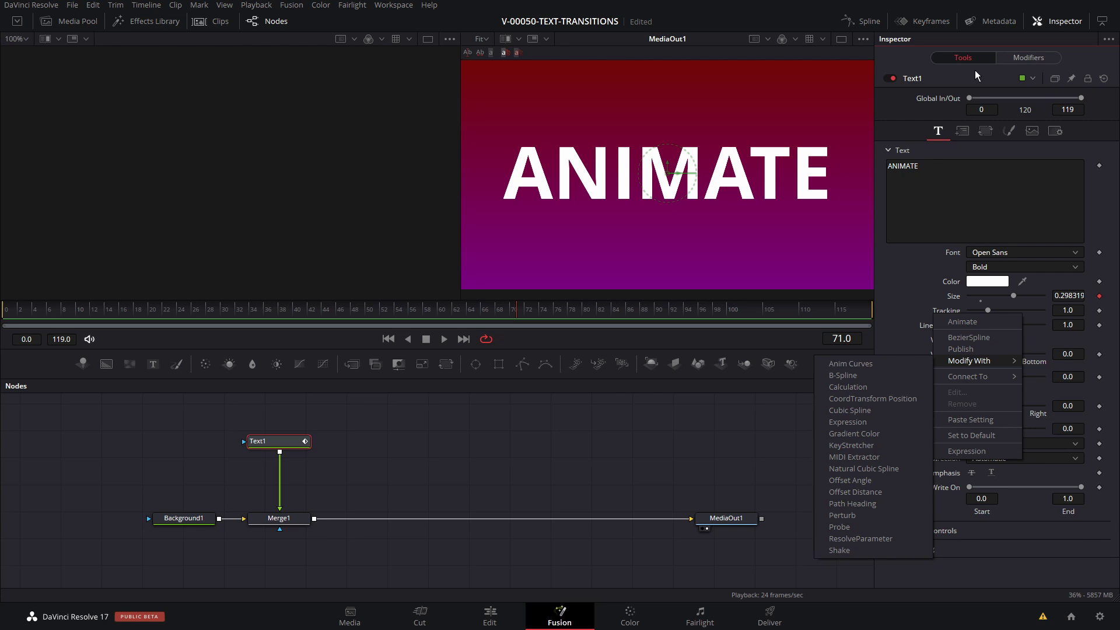
click(1023, 57)
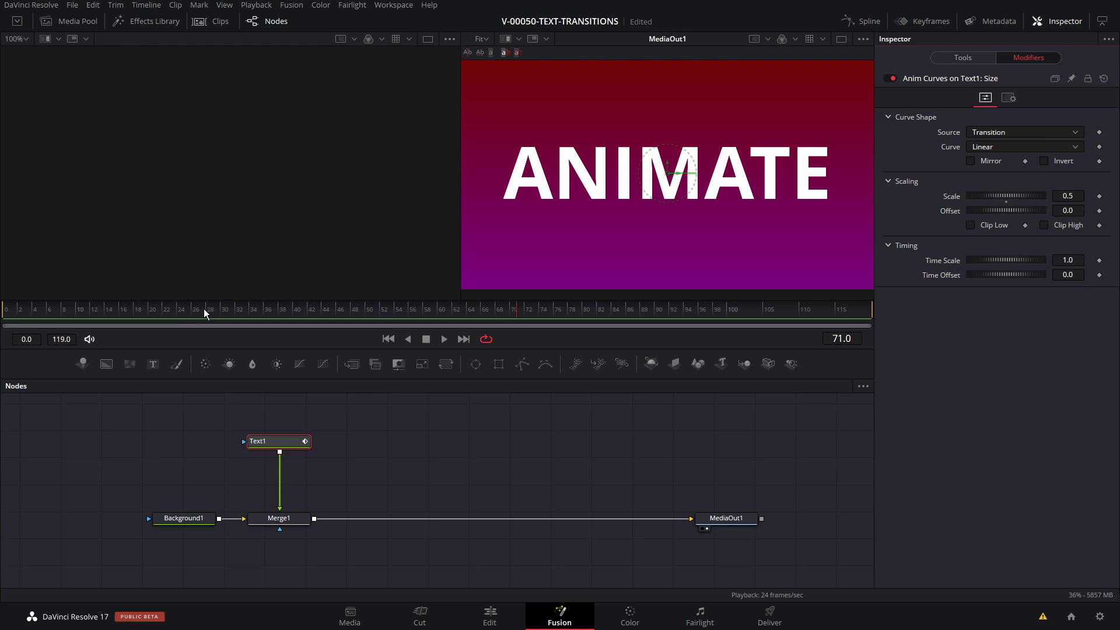
drag(204, 313, 30, 314)
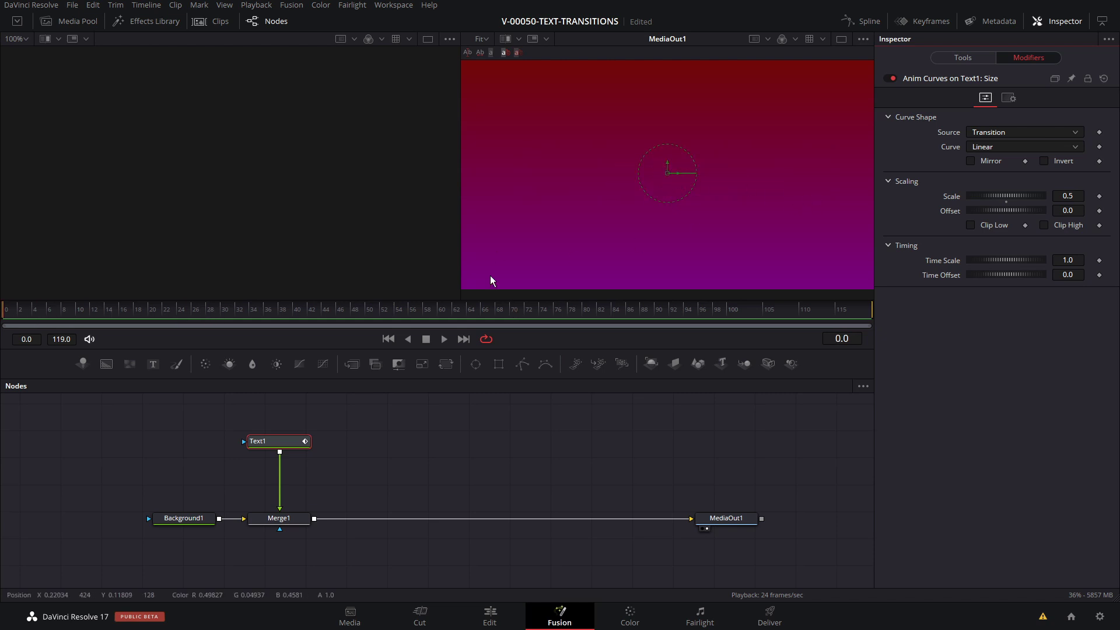
drag(175, 313, 873, 314)
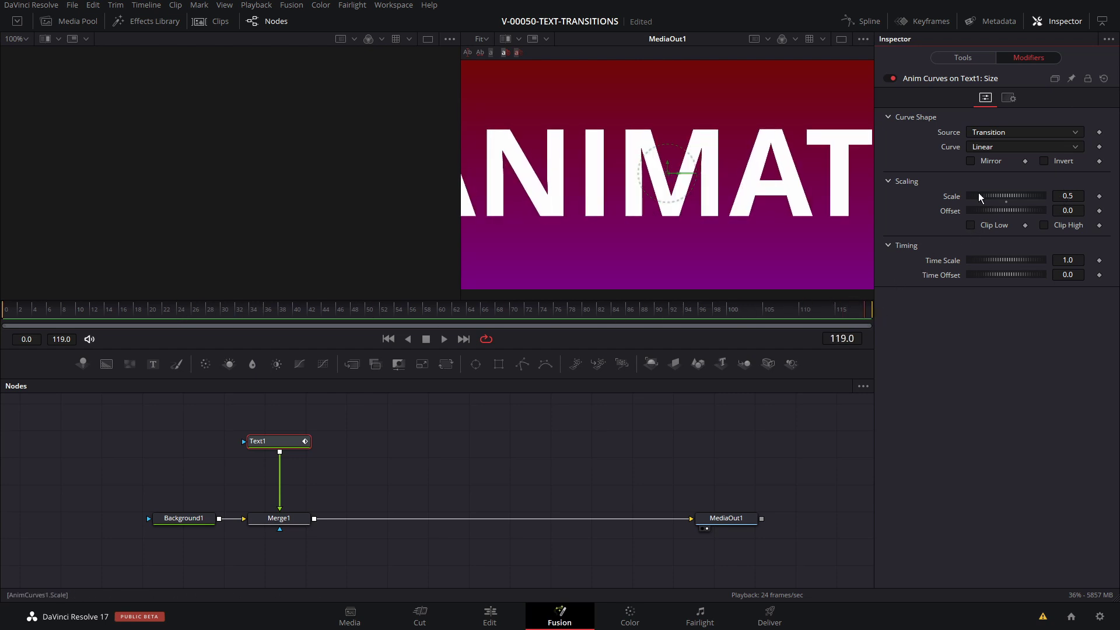
click(962, 57)
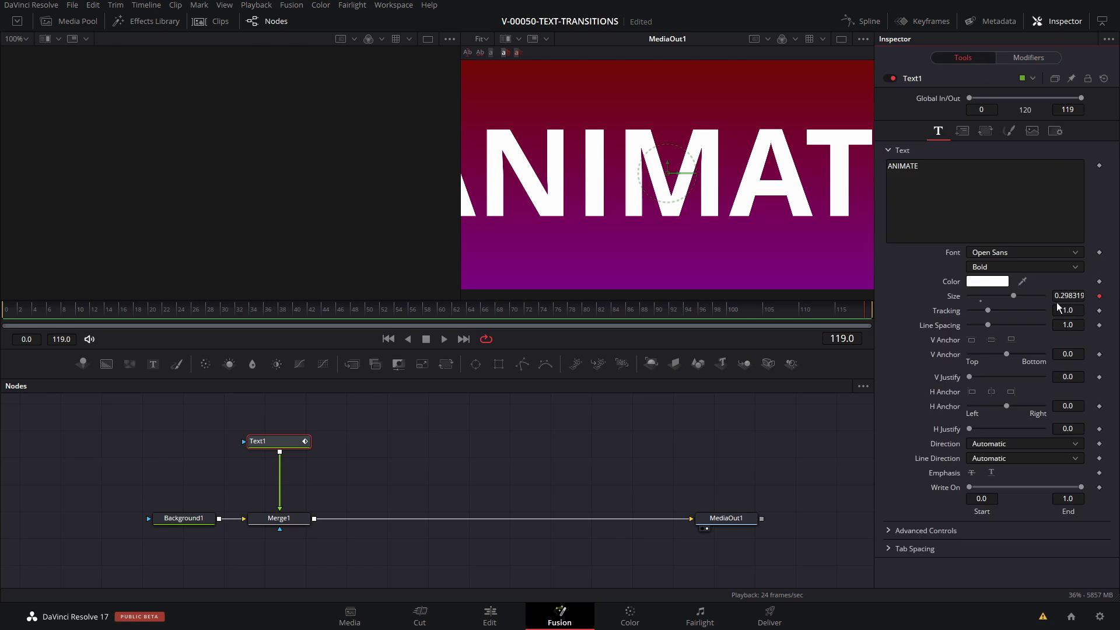
drag(844, 315, 869, 313)
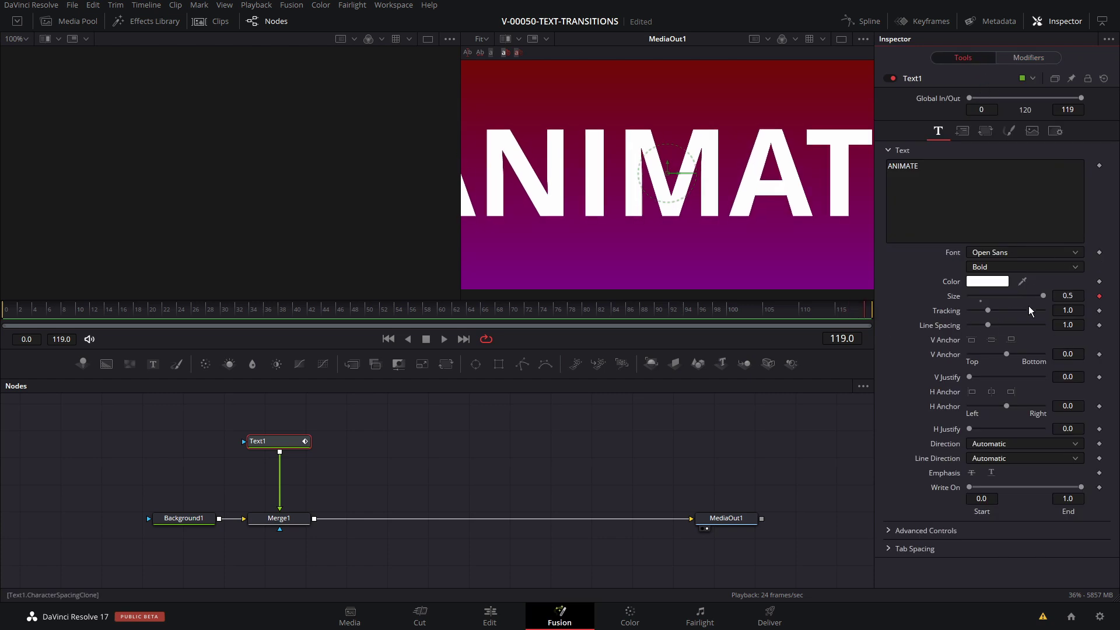
drag(752, 312, 945, 313)
Set the Anim Curves Scale to 0.3 and check the text at the last frame.
click(1027, 58)
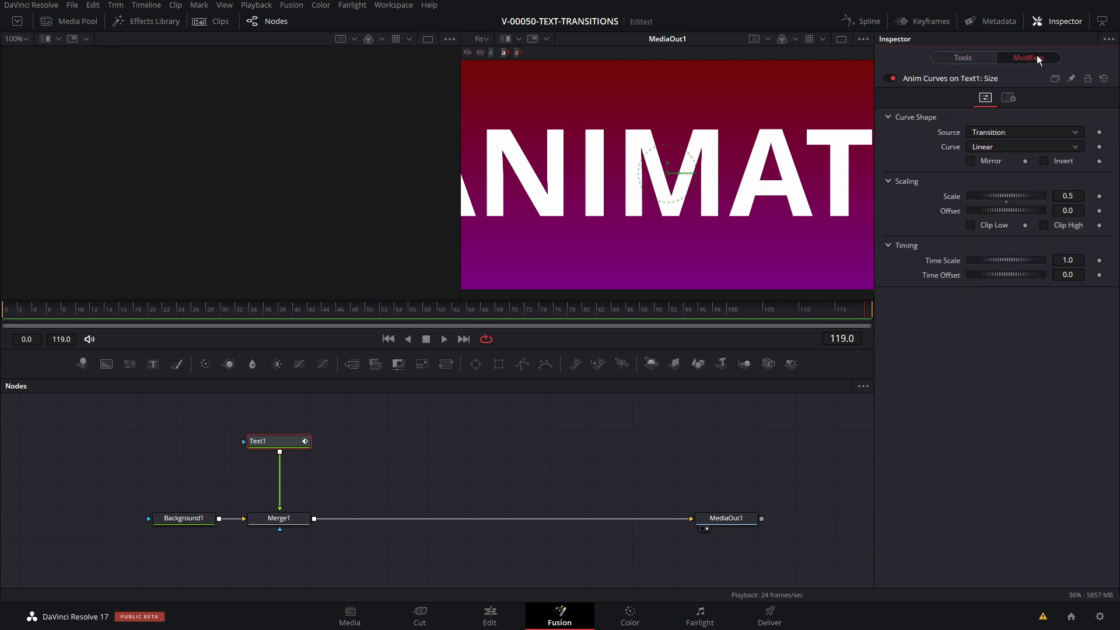
click(1075, 197)
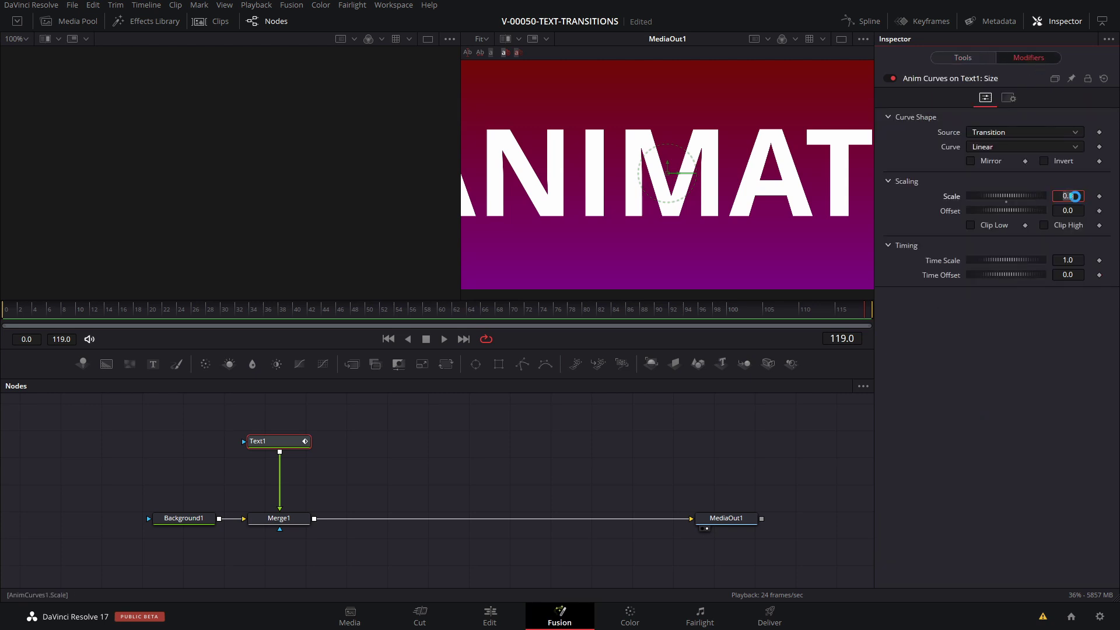
text(3)
key(Return)
click(828, 310)
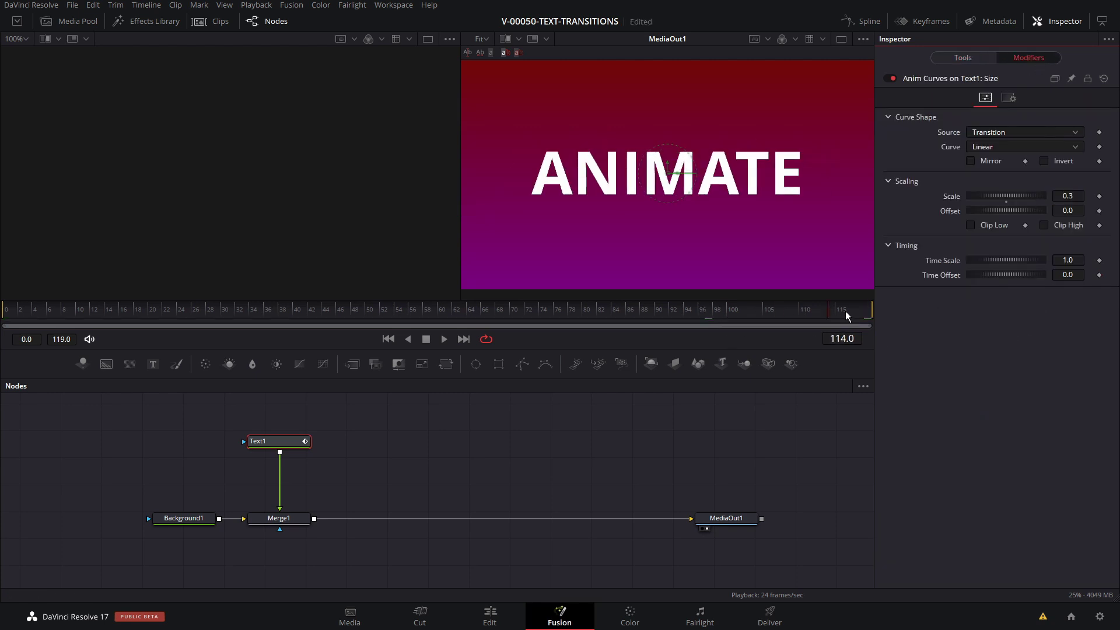
drag(845, 312, 867, 312)
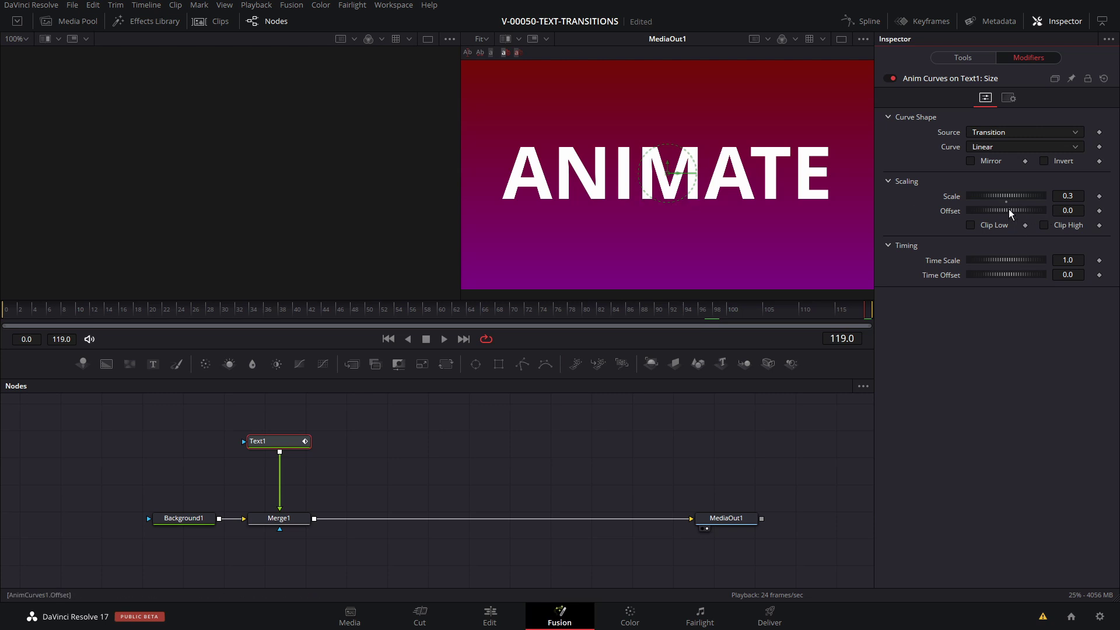
drag(169, 312, 120, 313)
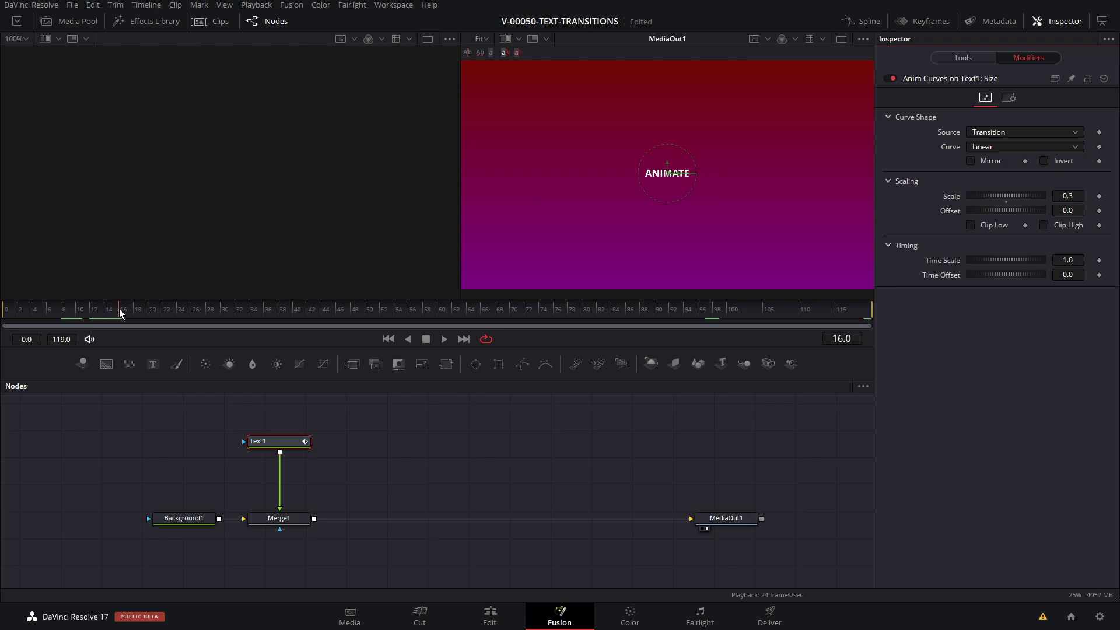
Set the Anim Curves Offset to 0.1 and play the animation to check it.
click(1068, 210)
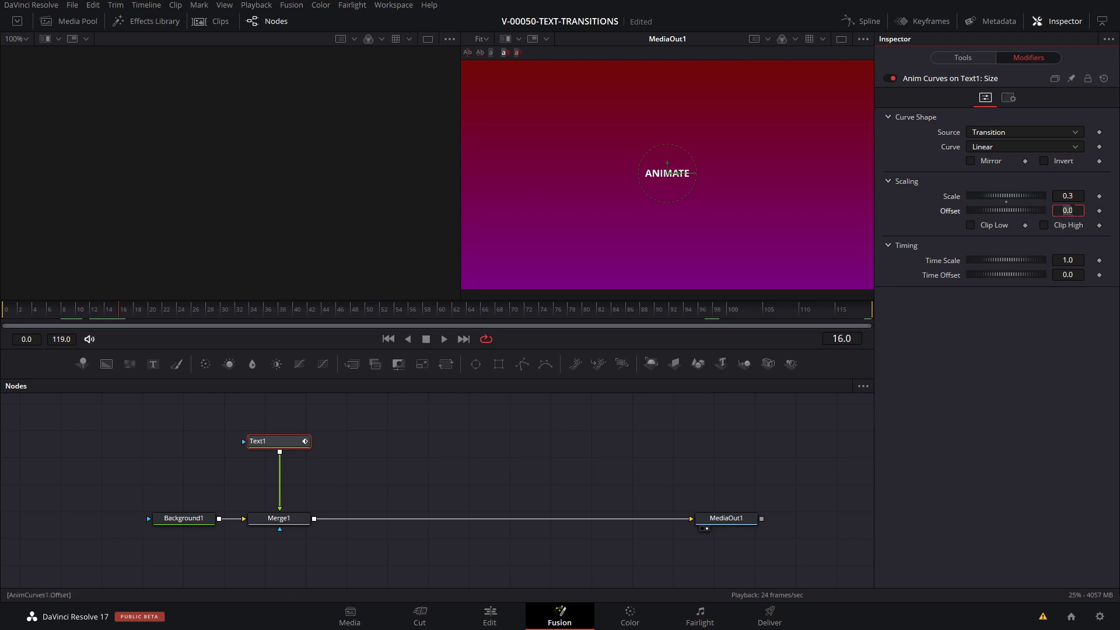
text(0.1)
key(Return)
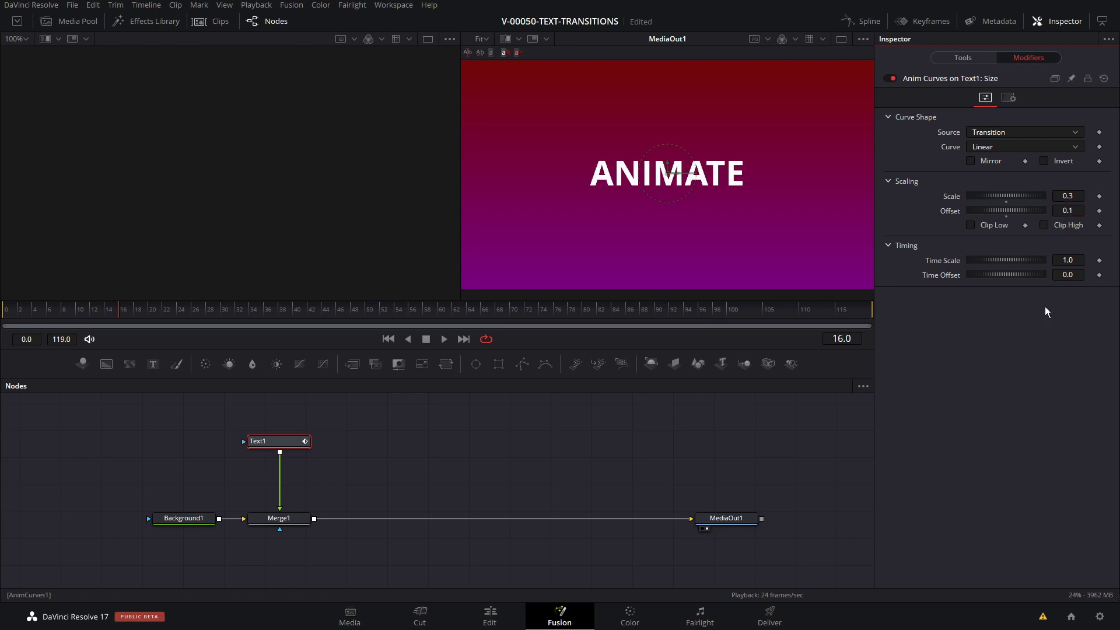
key(space)
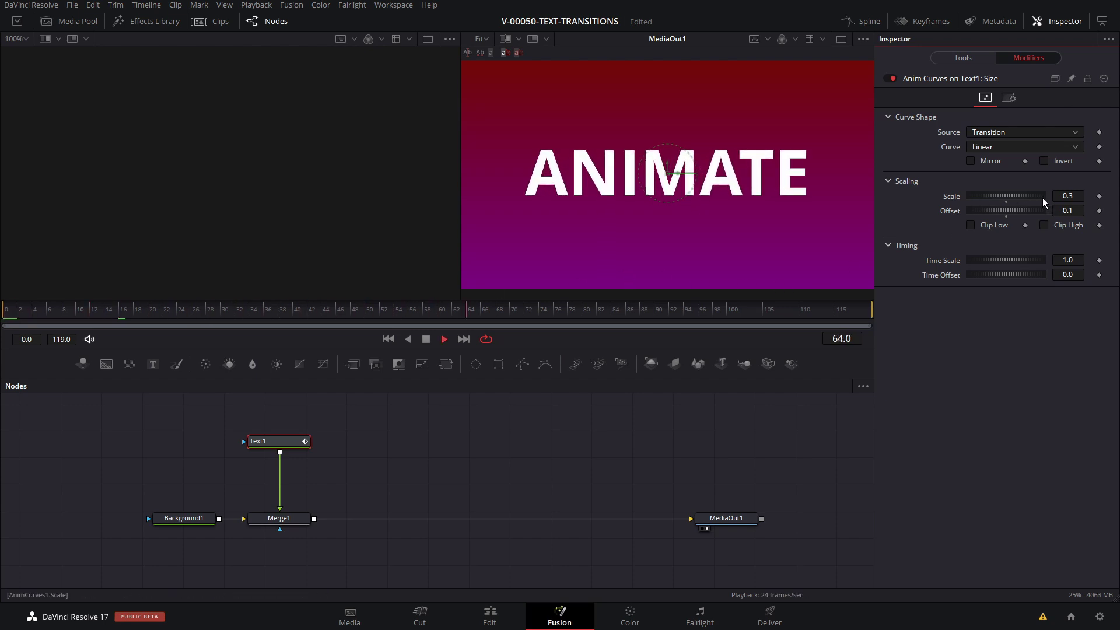
key(space)
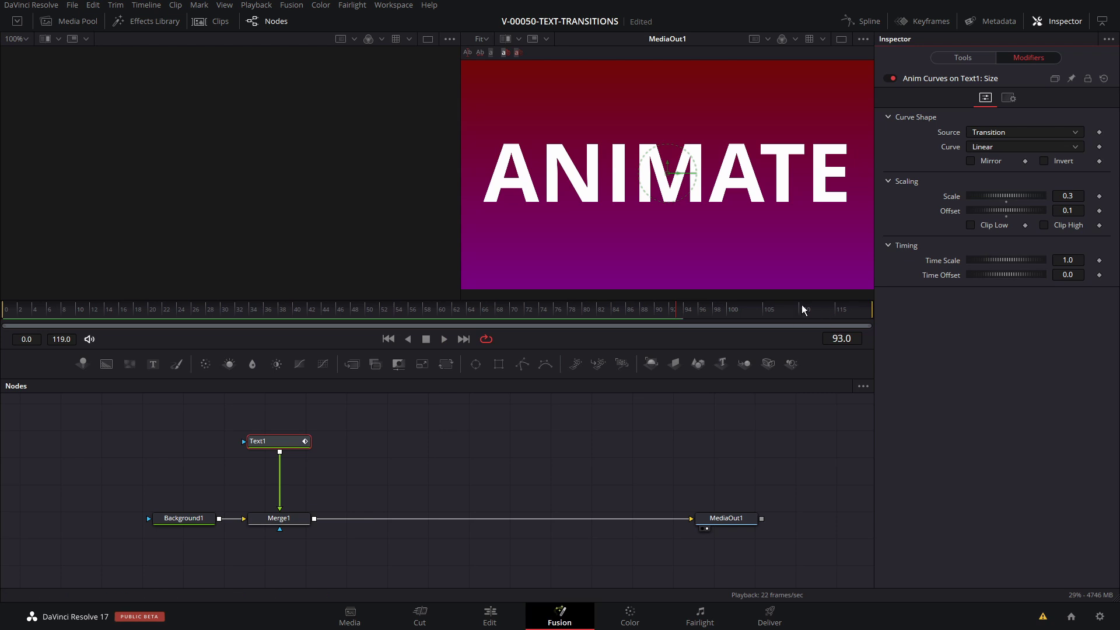
click(864, 311)
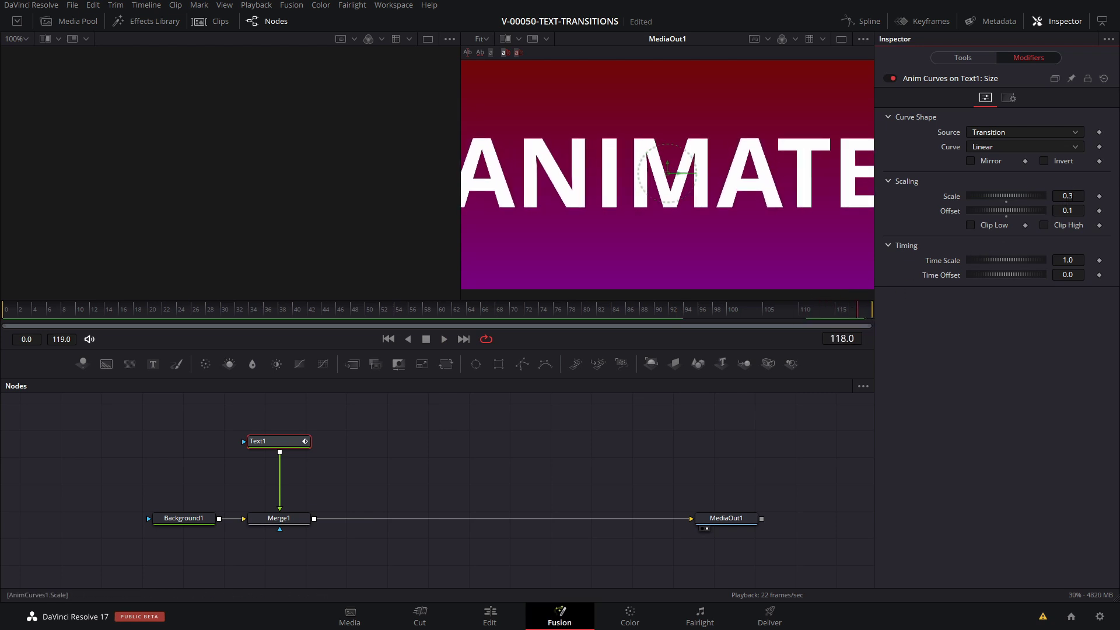
Lower Scale to 0.2 and reset Offset to 0.0, previewing from the start.
click(1072, 196)
text(2)
key(Return)
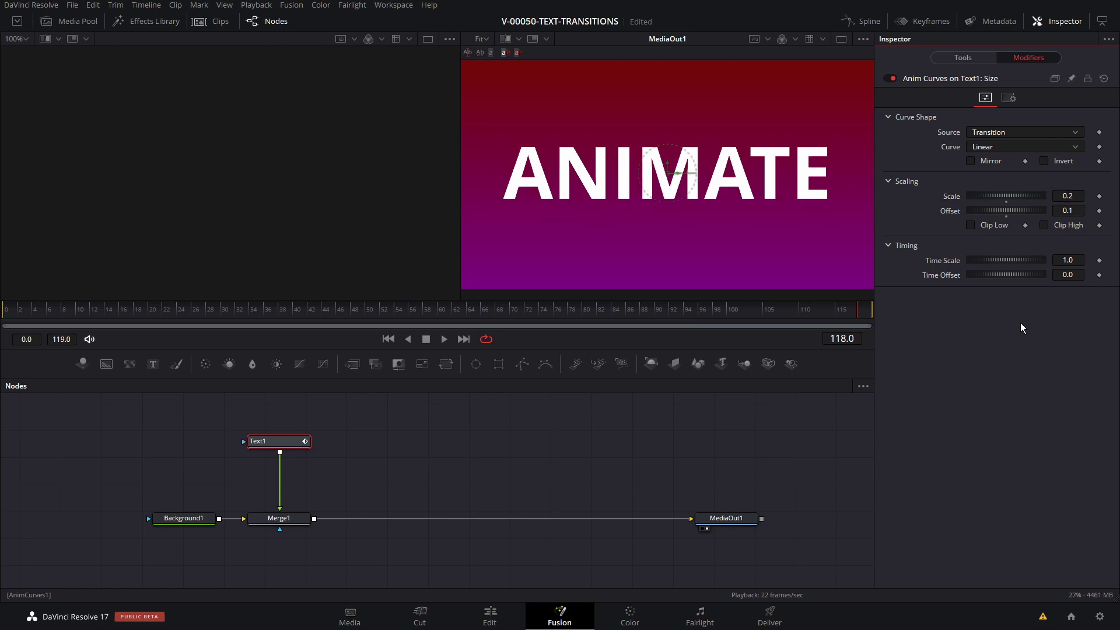
key(Home)
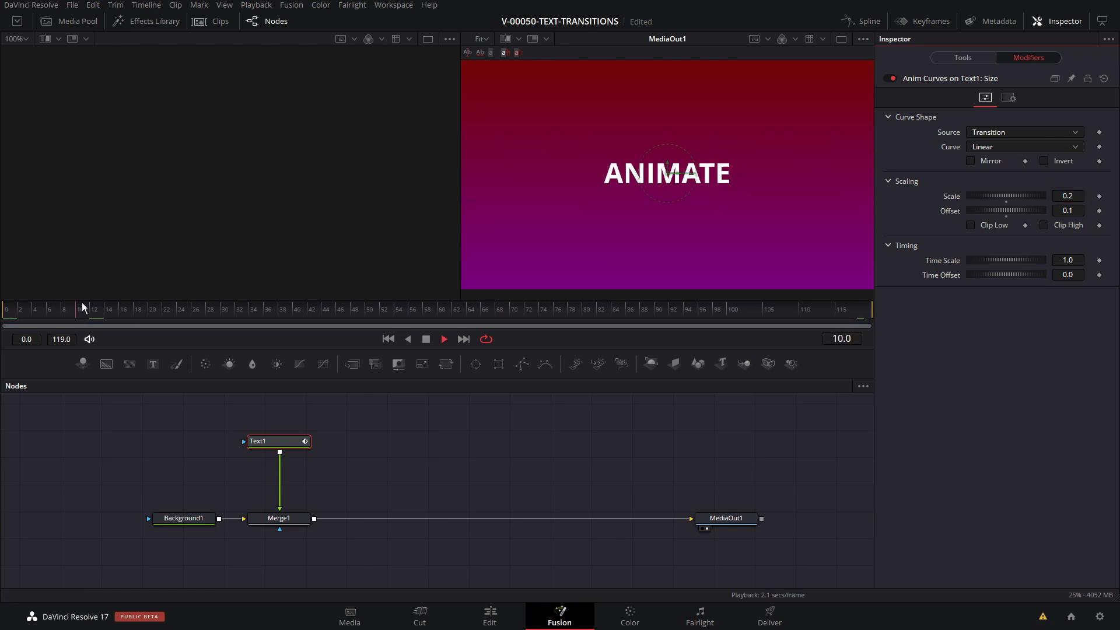
key(space)
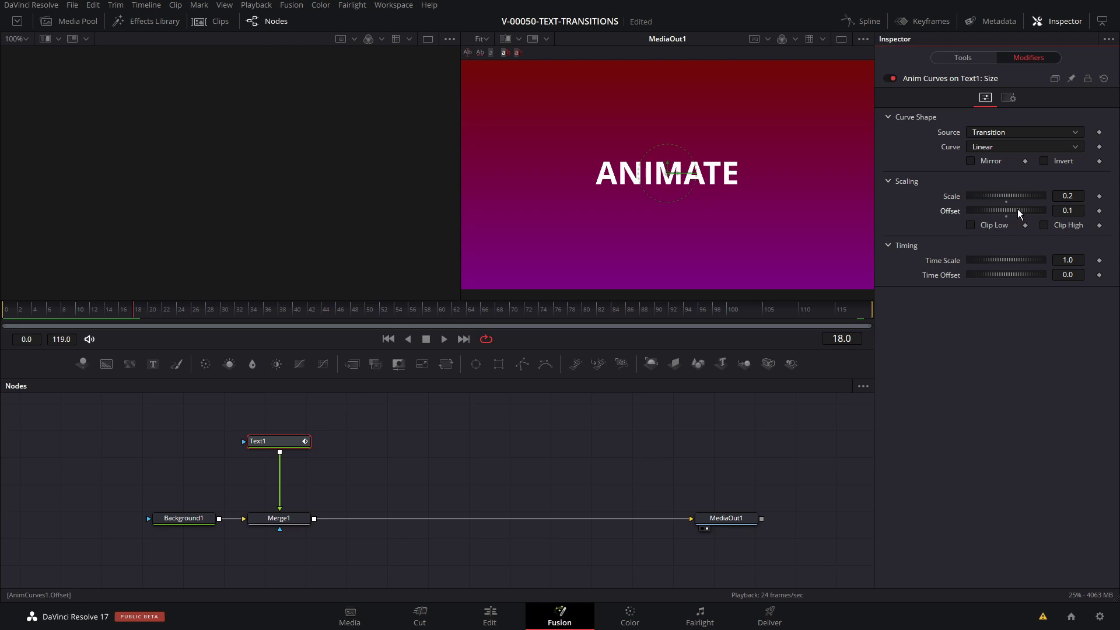
drag(1019, 214, 1022, 213)
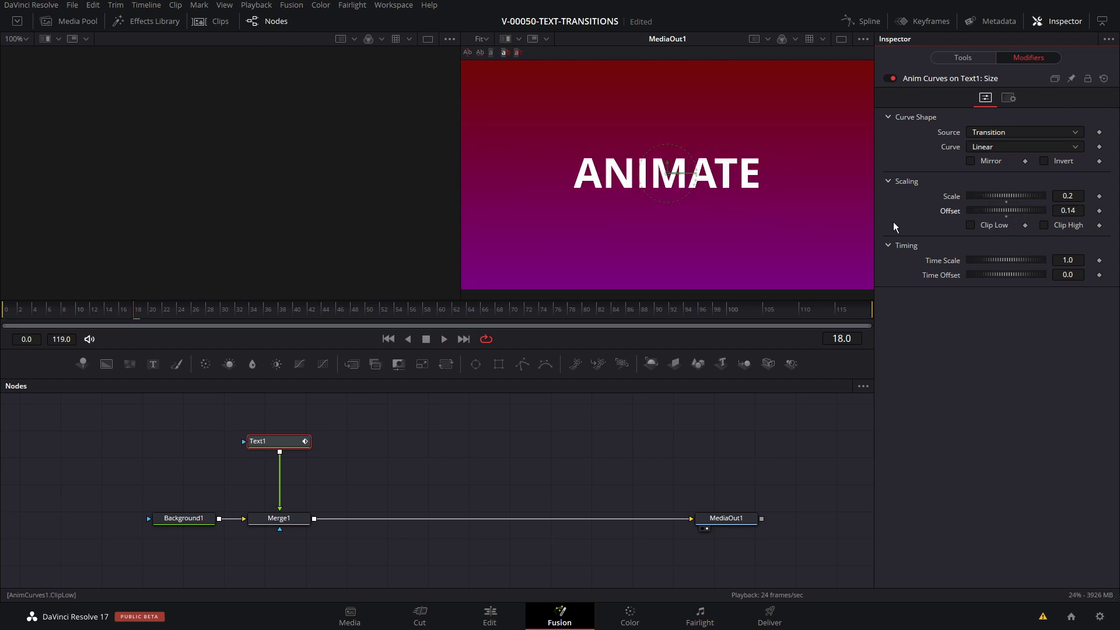
double_click(1006, 218)
key(space)
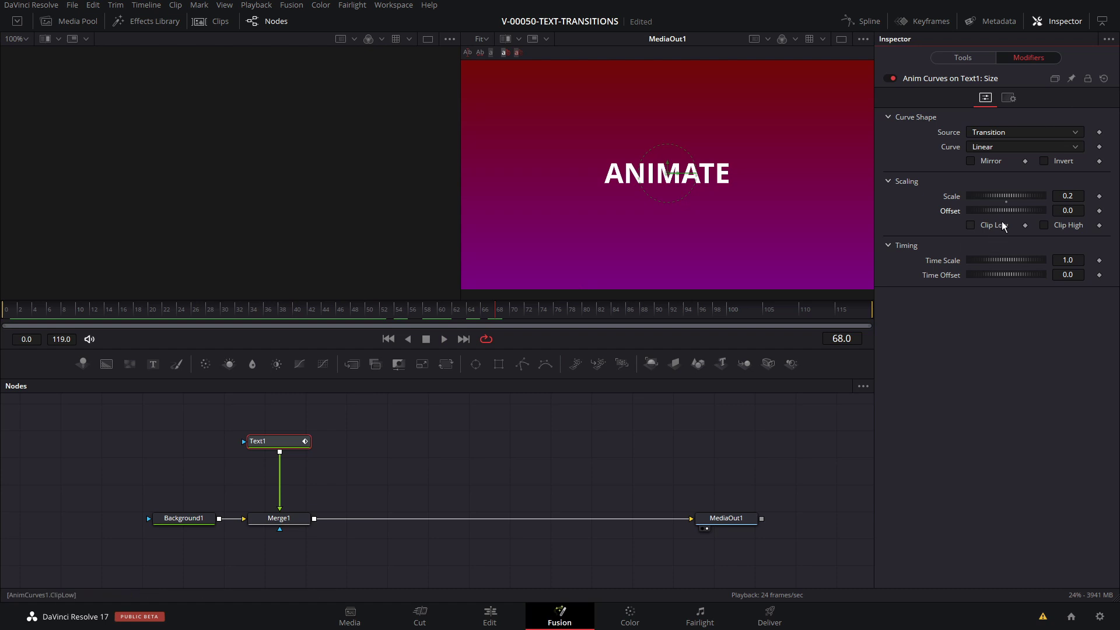
click(1012, 132)
Change the Anim Curves curve shape to Easing, then to Custom, keeping the Transition source.
click(1015, 131)
click(1006, 148)
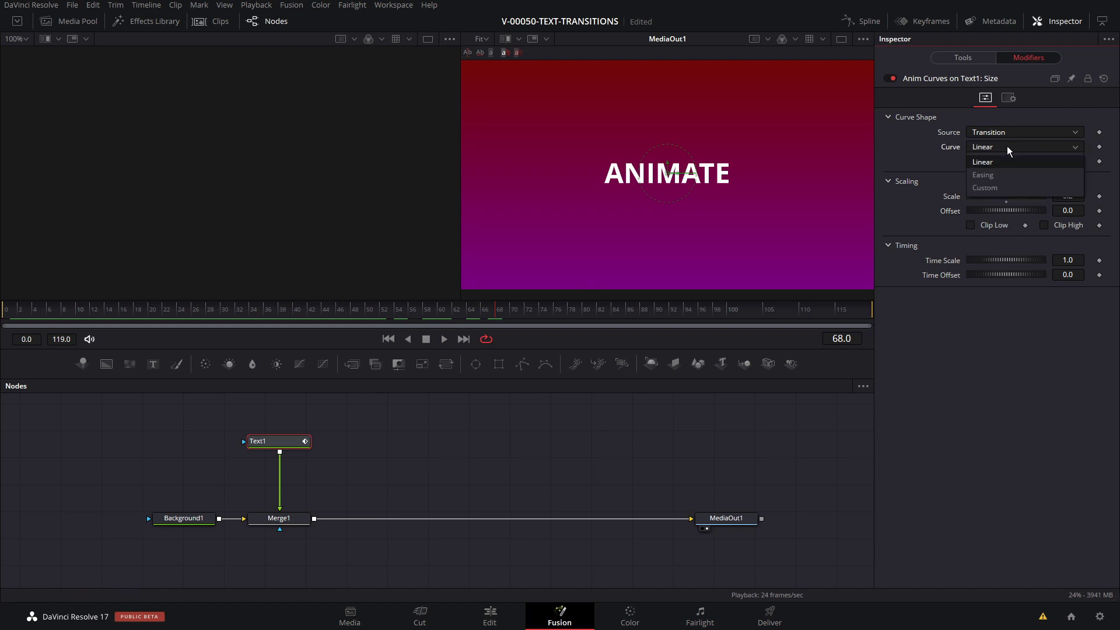
click(999, 175)
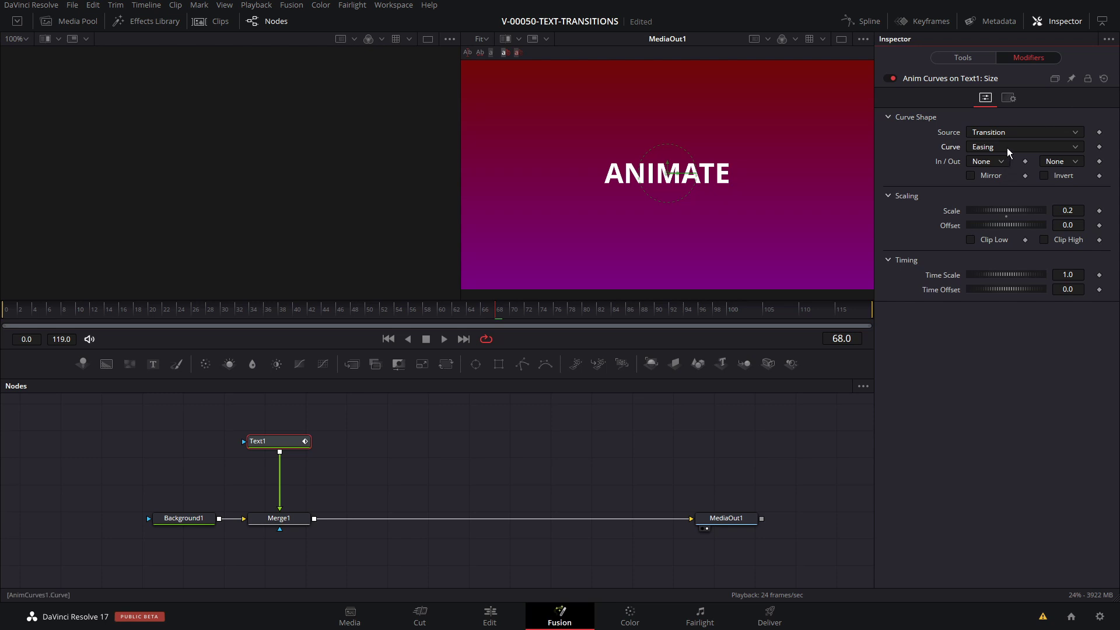
click(1019, 151)
click(1004, 187)
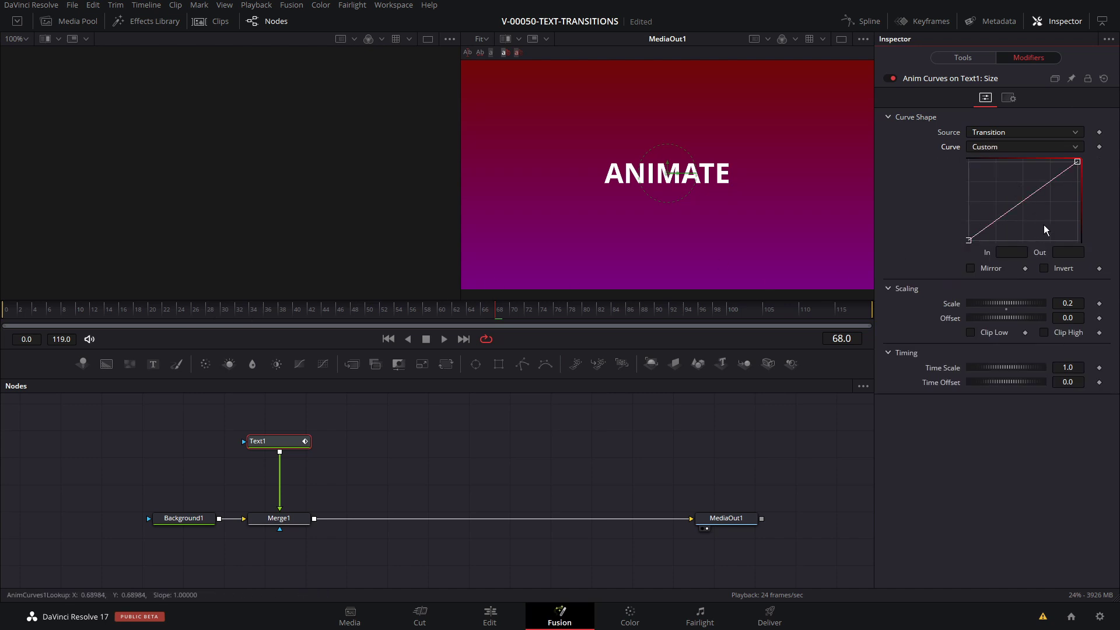
Play the Custom curve animation from frame 0, stopping at frame 33.
click(82, 311)
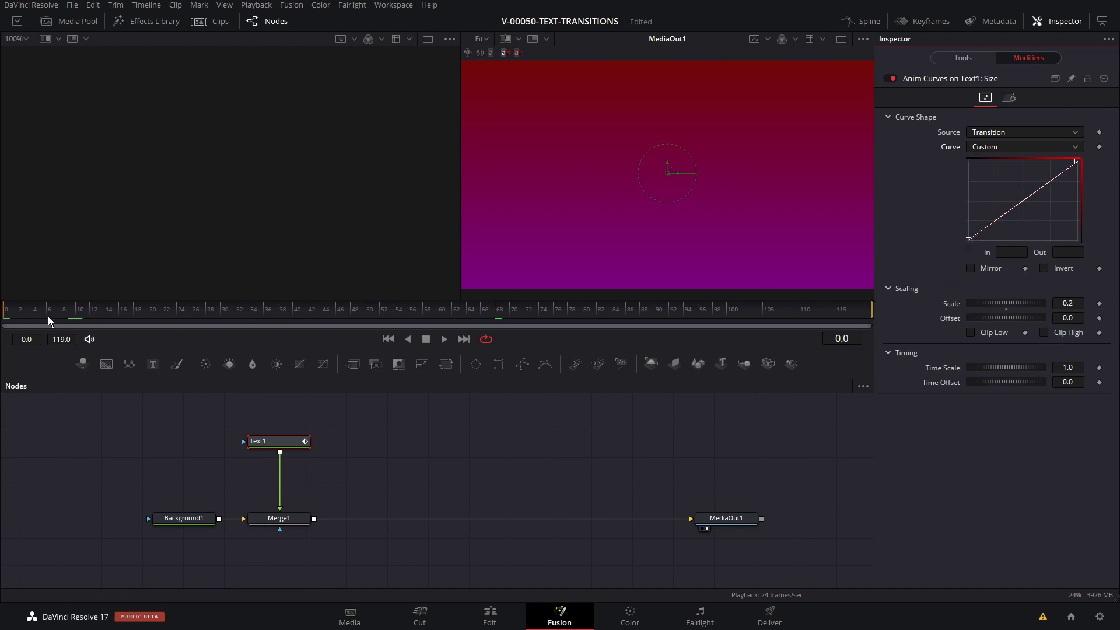
key(space)
key(space)
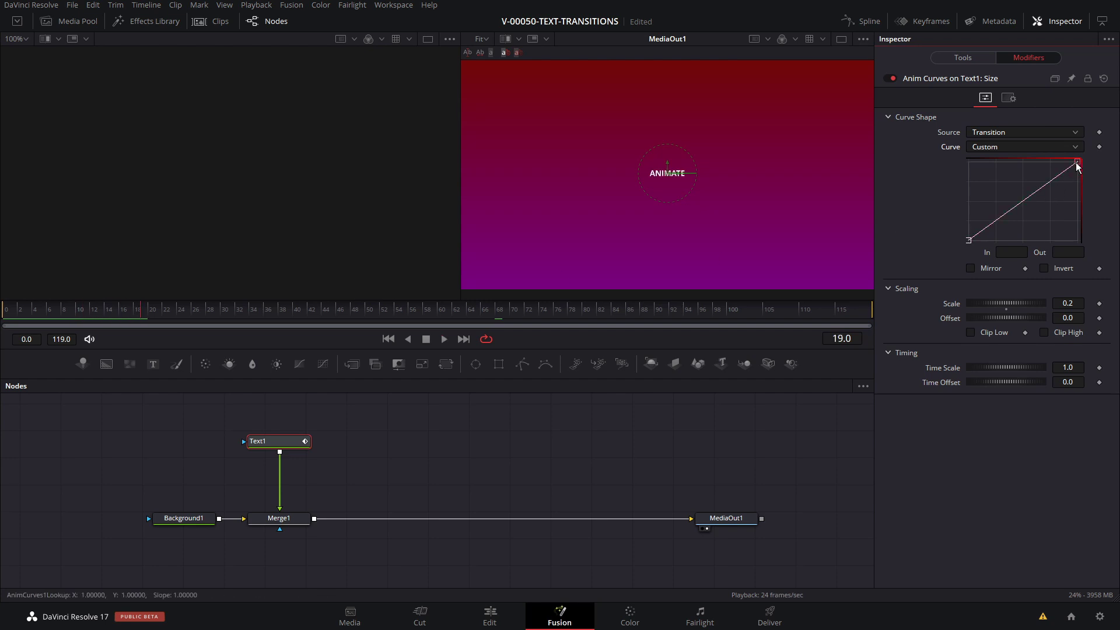
click(8, 313)
key(space)
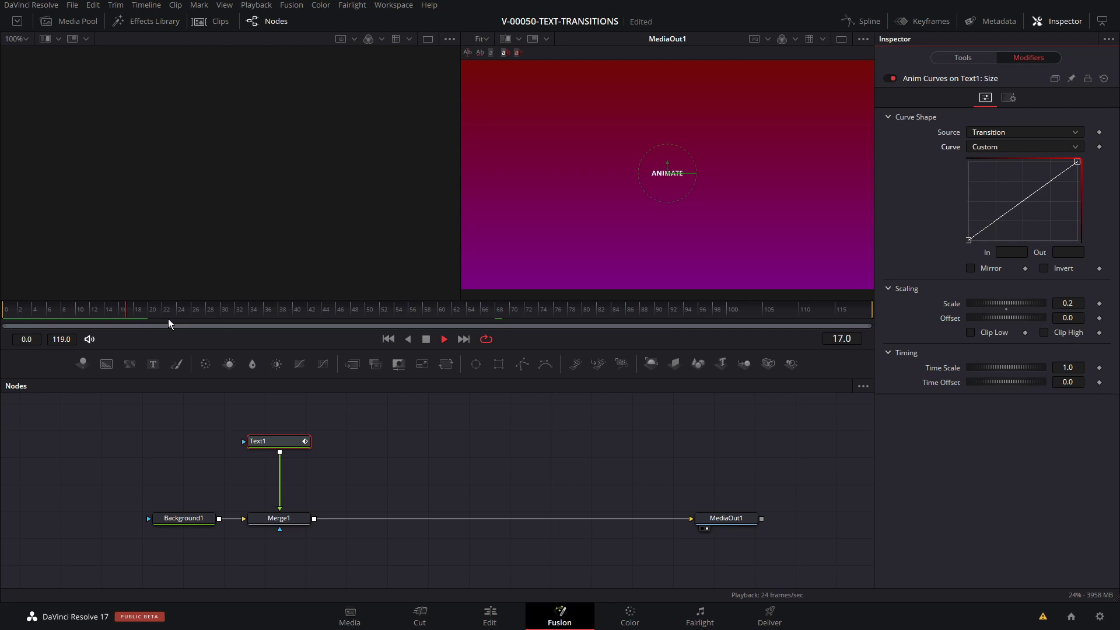
key(space)
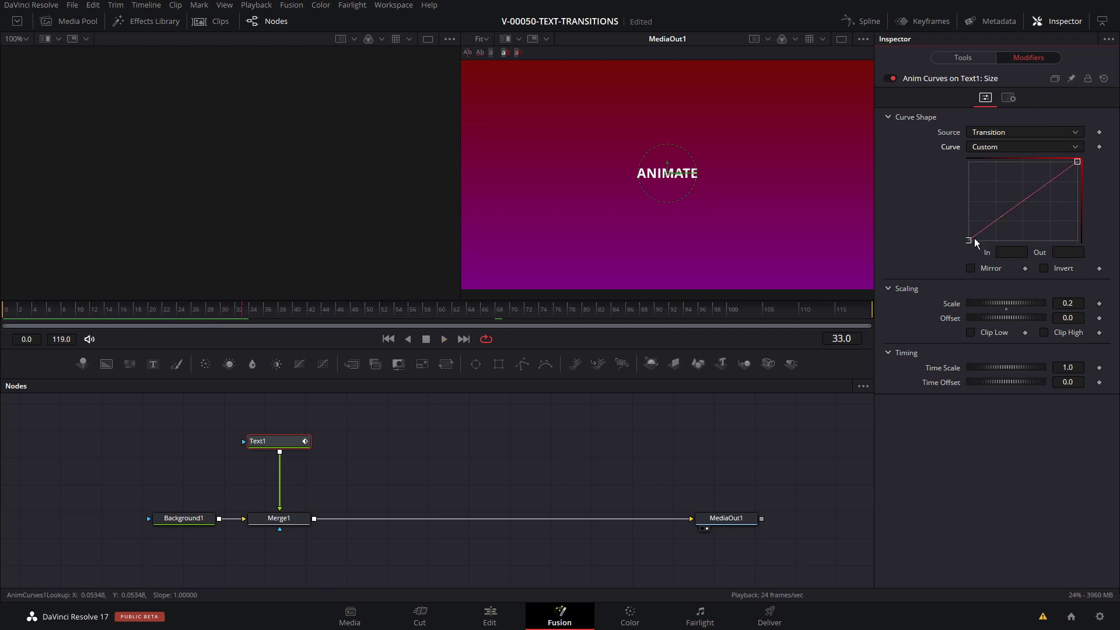
Bend the Size curve steeply upward at its start and preview the scaling.
click(969, 240)
drag(1004, 216, 989, 160)
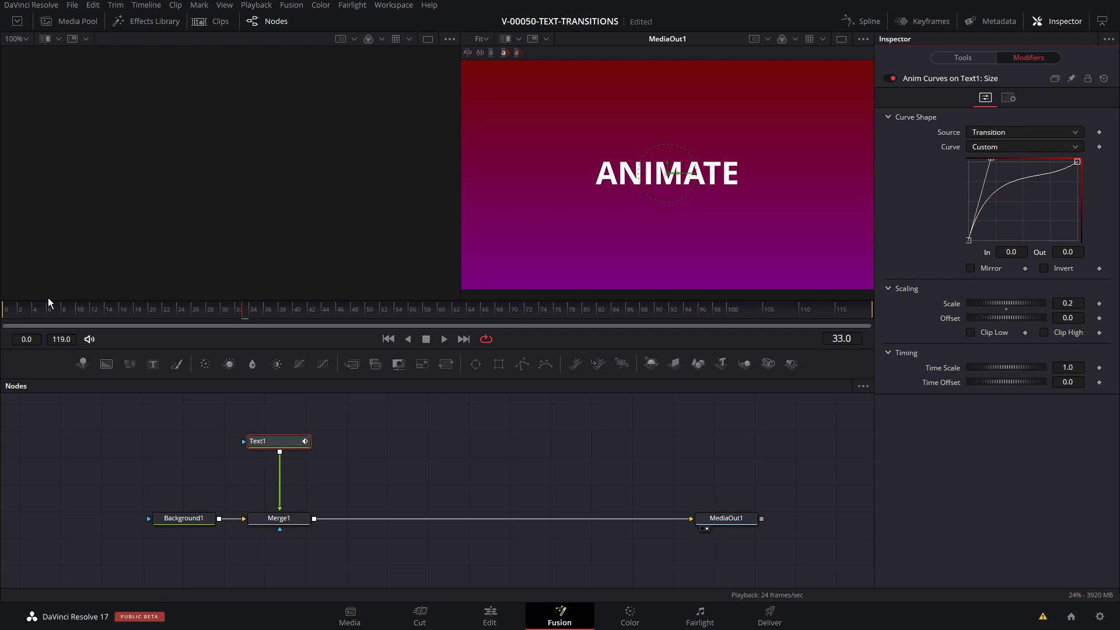
click(20, 319)
key(space)
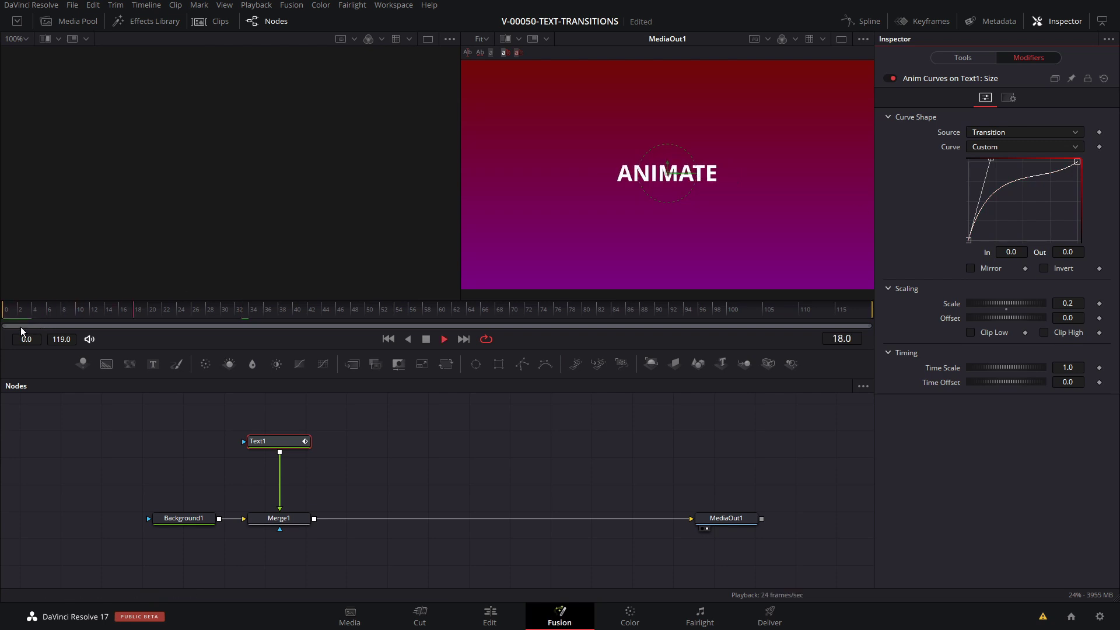
key(space)
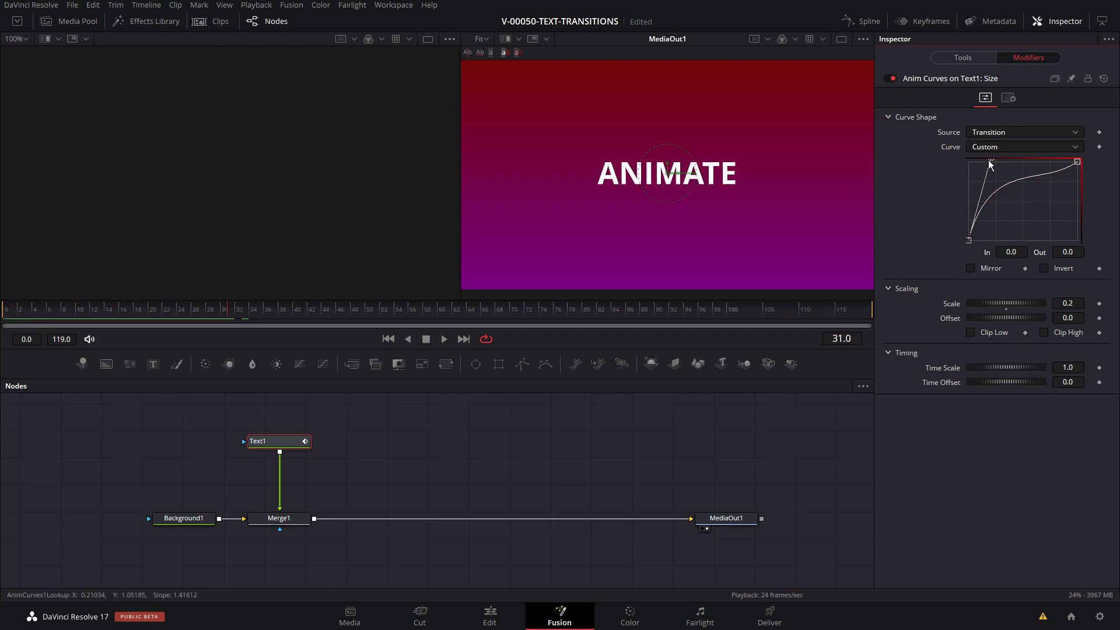
Pull the top handle left and add a middle point so ANIMATE overshoots and dips.
drag(989, 159, 971, 160)
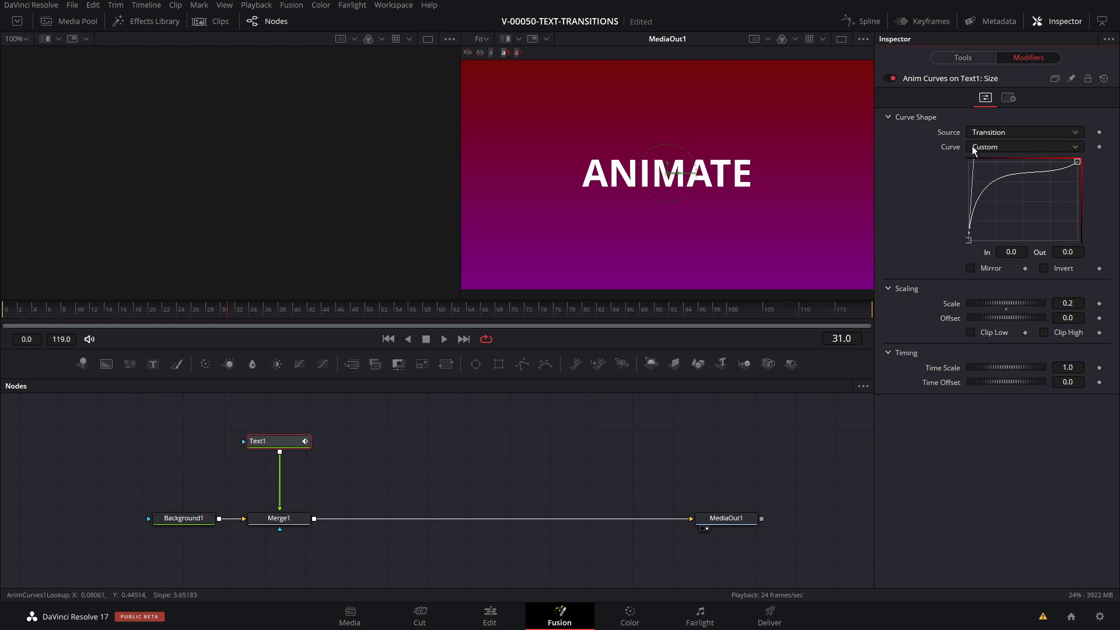
click(61, 316)
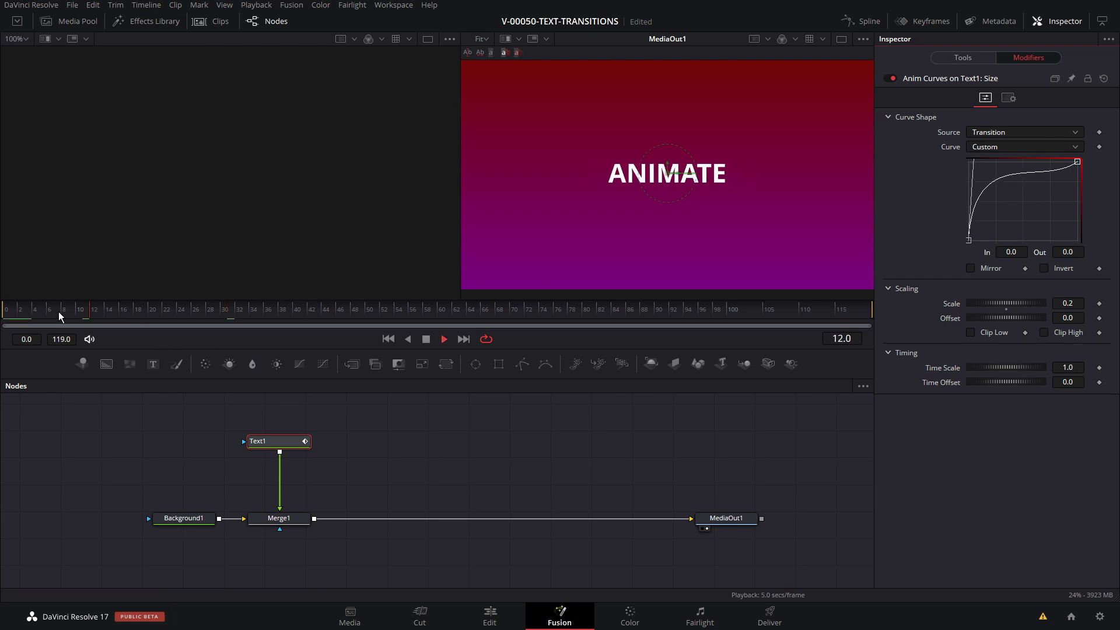
key(space)
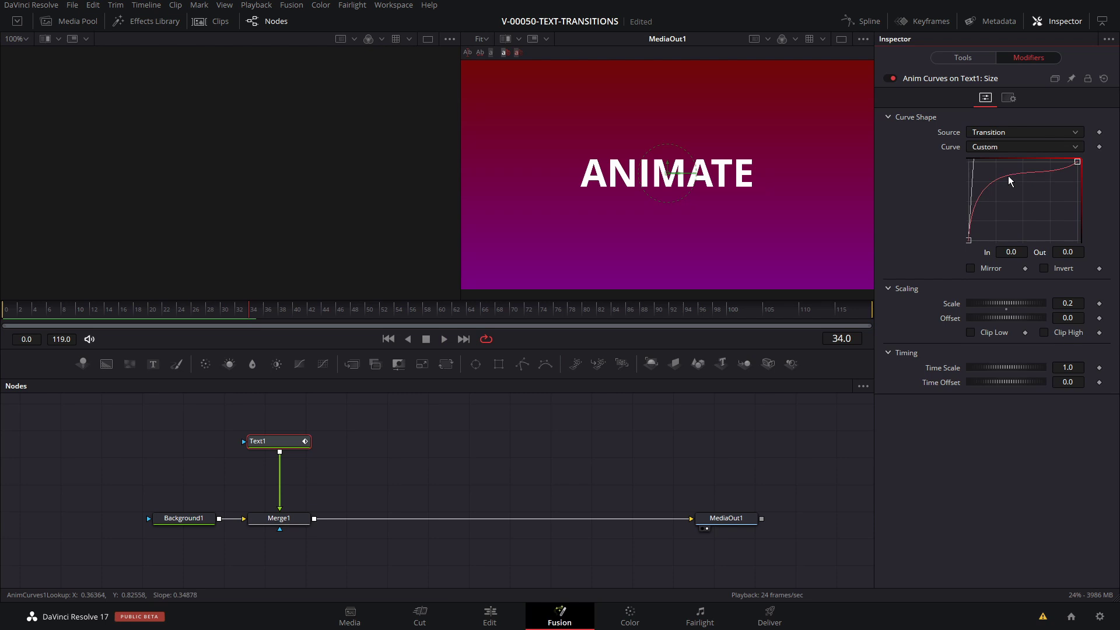
mouse_move(1009, 180)
mouse_down()
mouse_move(1040, 208)
mouse_move(1021, 197)
mouse_up()
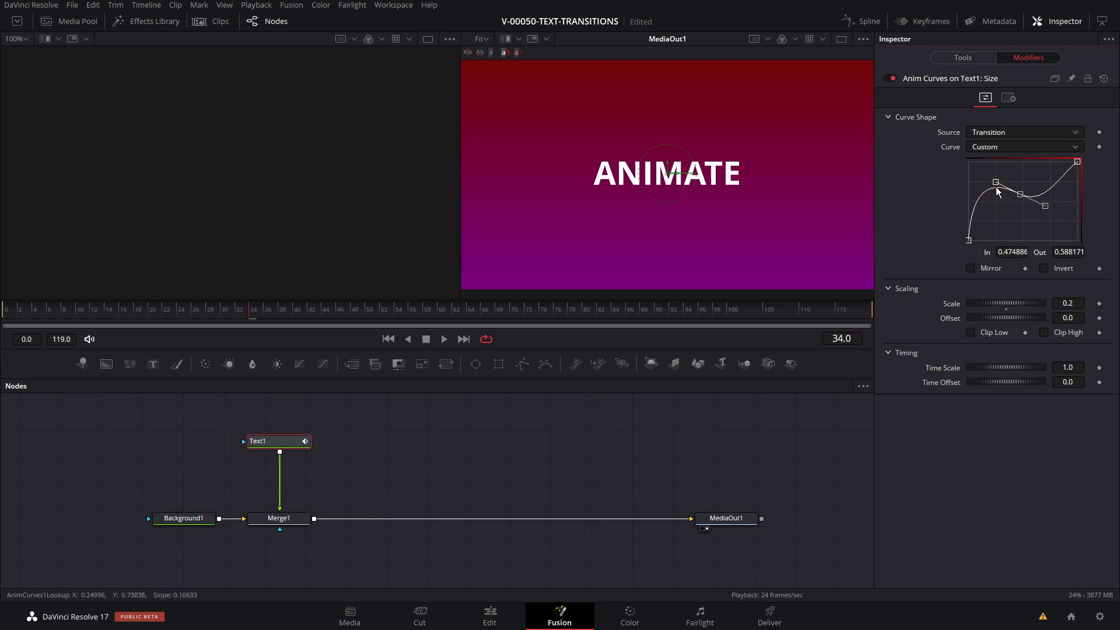
Drop the curve's end point to zero and shift the middle point left.
click(7, 309)
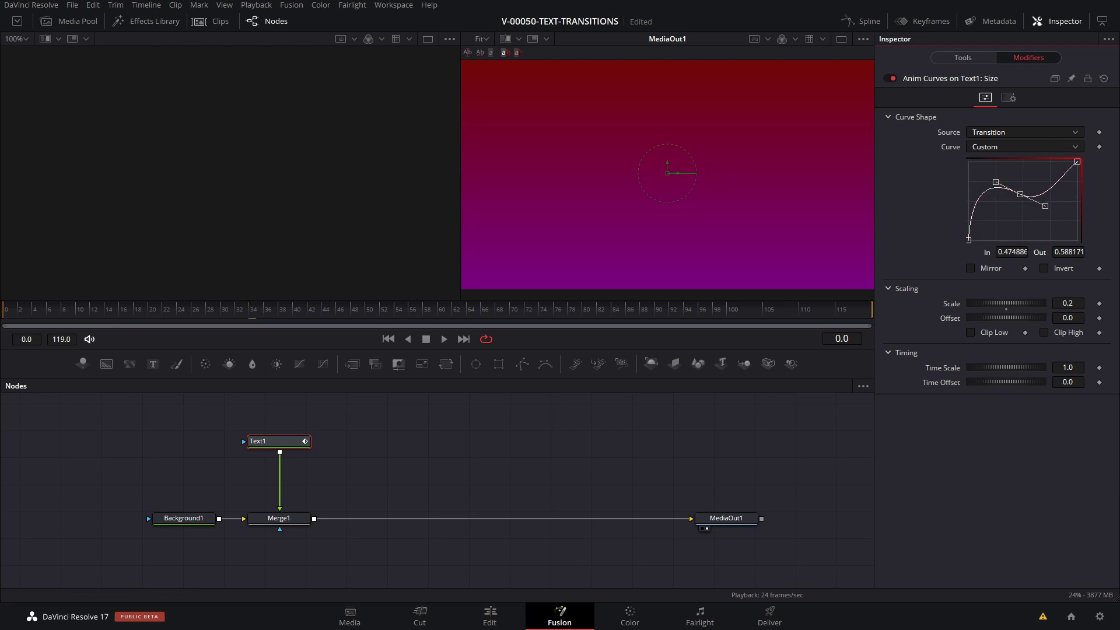
key(space)
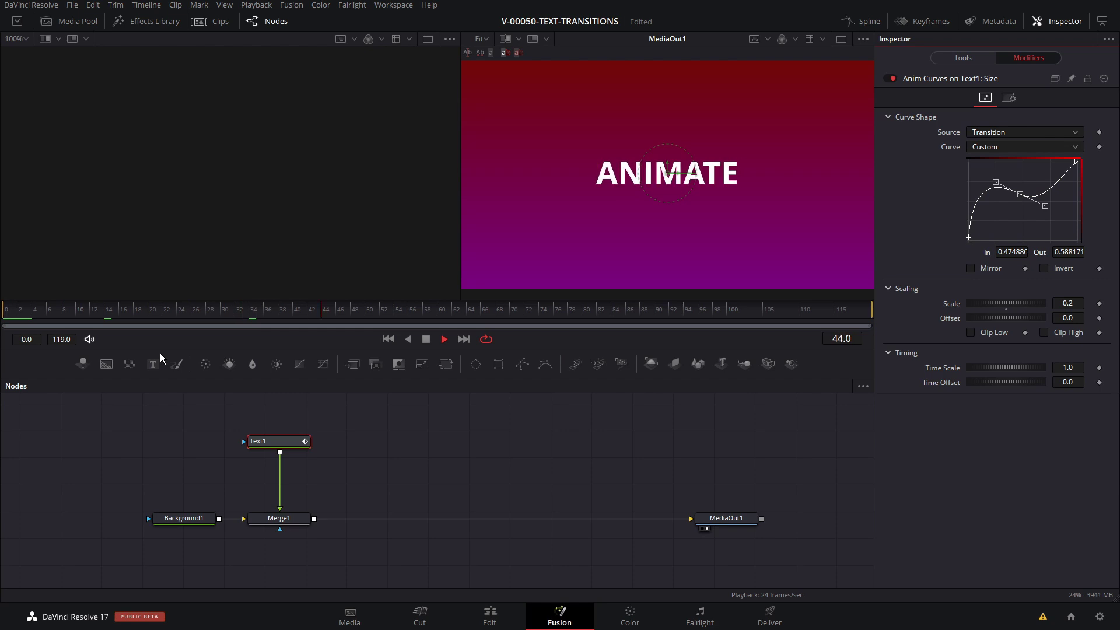
key(space)
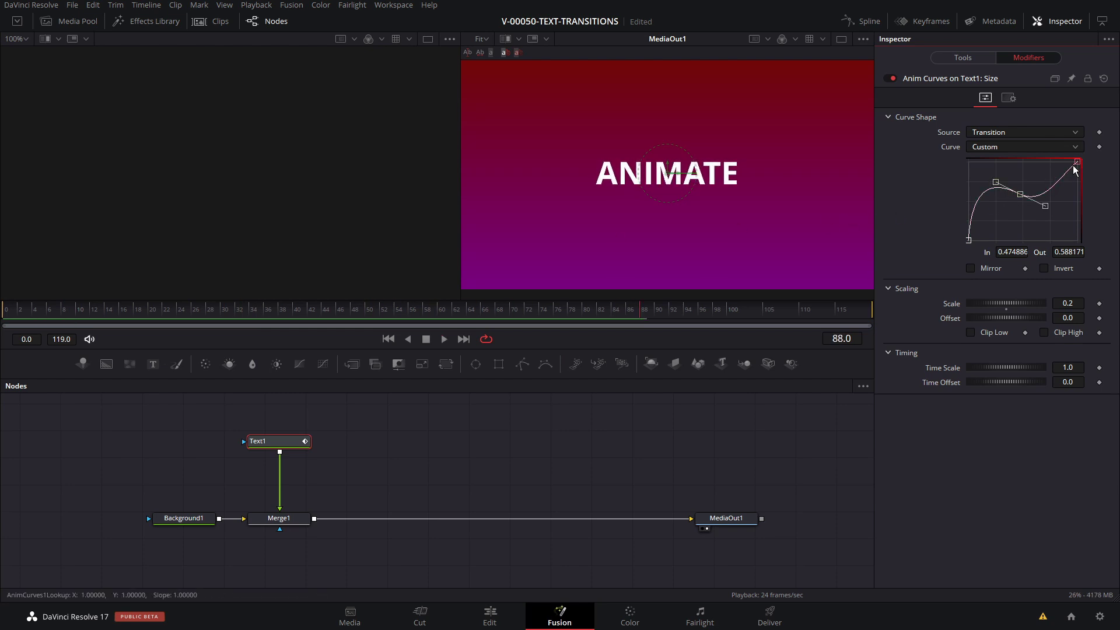
drag(1076, 168, 1077, 237)
click(1023, 194)
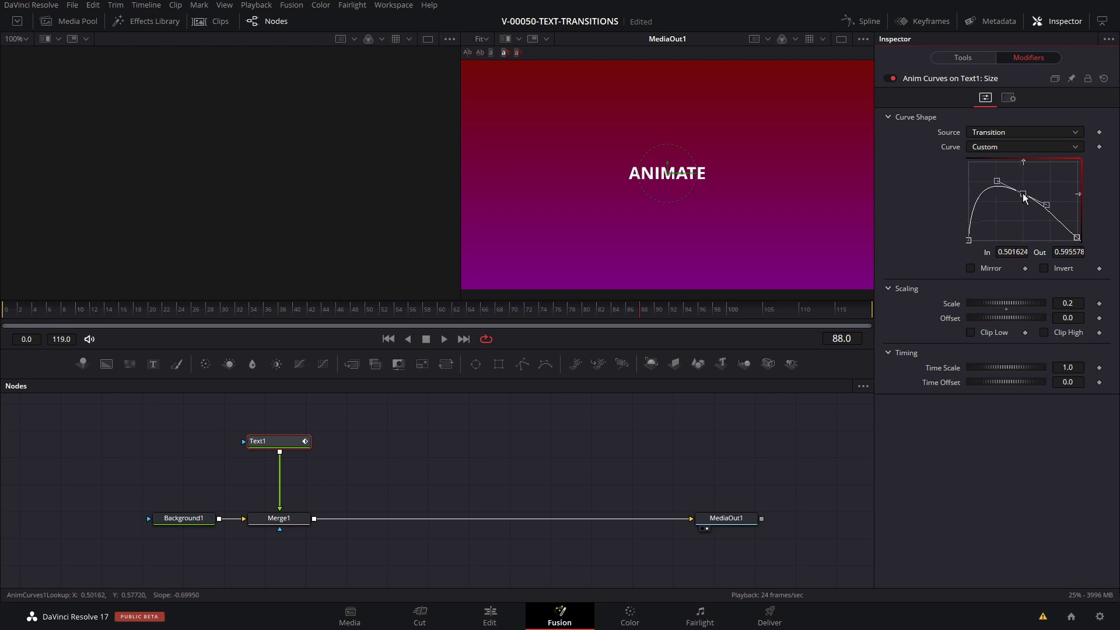
drag(1022, 194, 1002, 193)
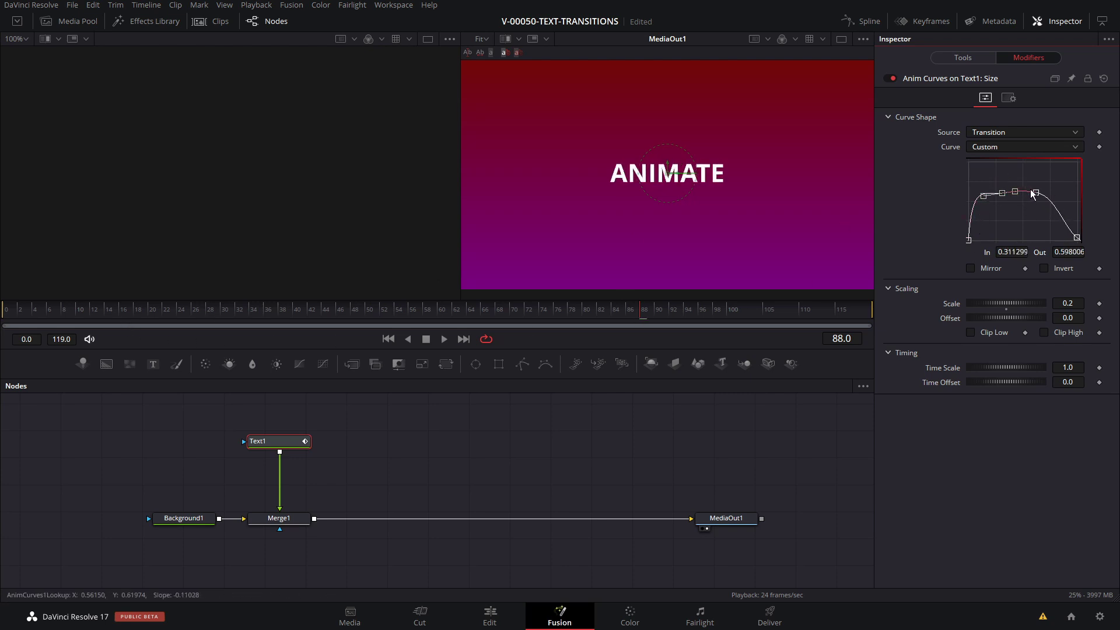
Preview the new scaling, then push the curve's upper points above the graph.
click(46, 314)
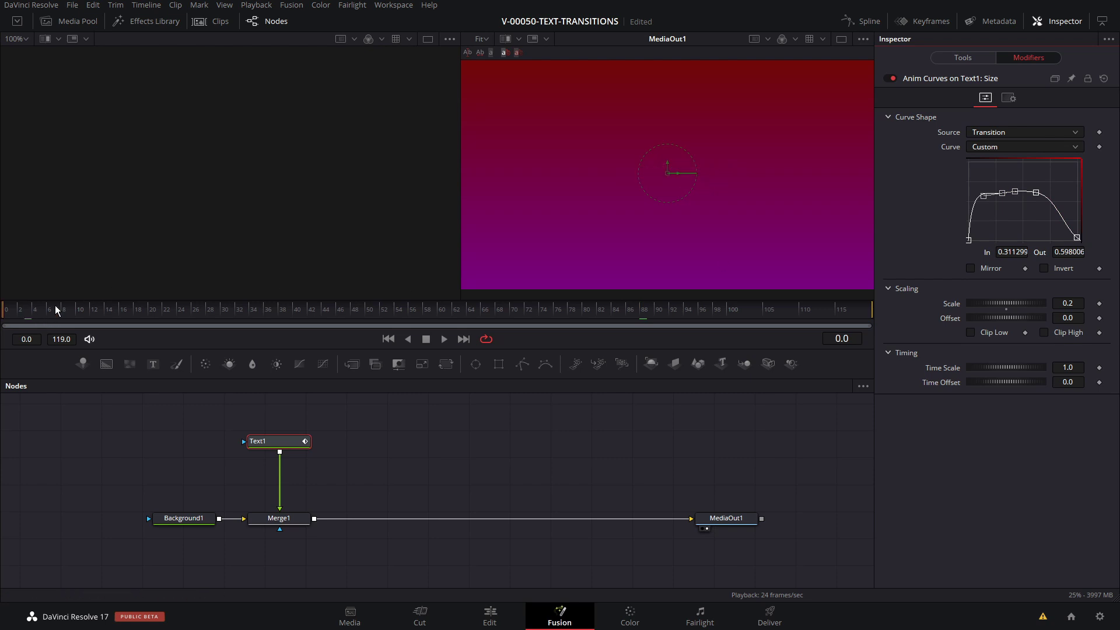
key(space)
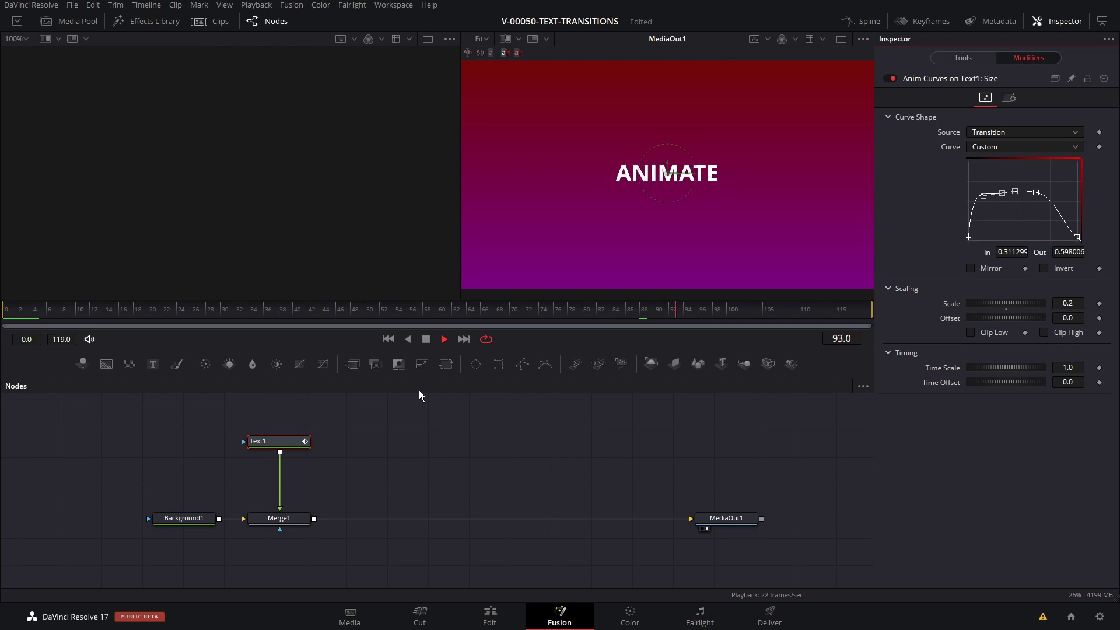
key(space)
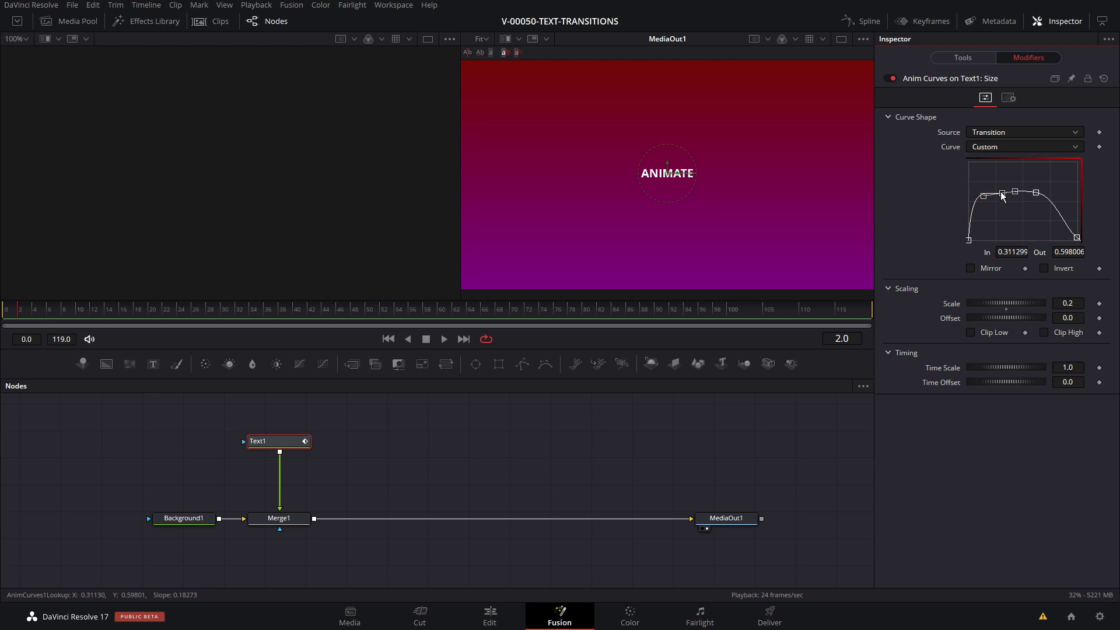
drag(1003, 192, 1019, 174)
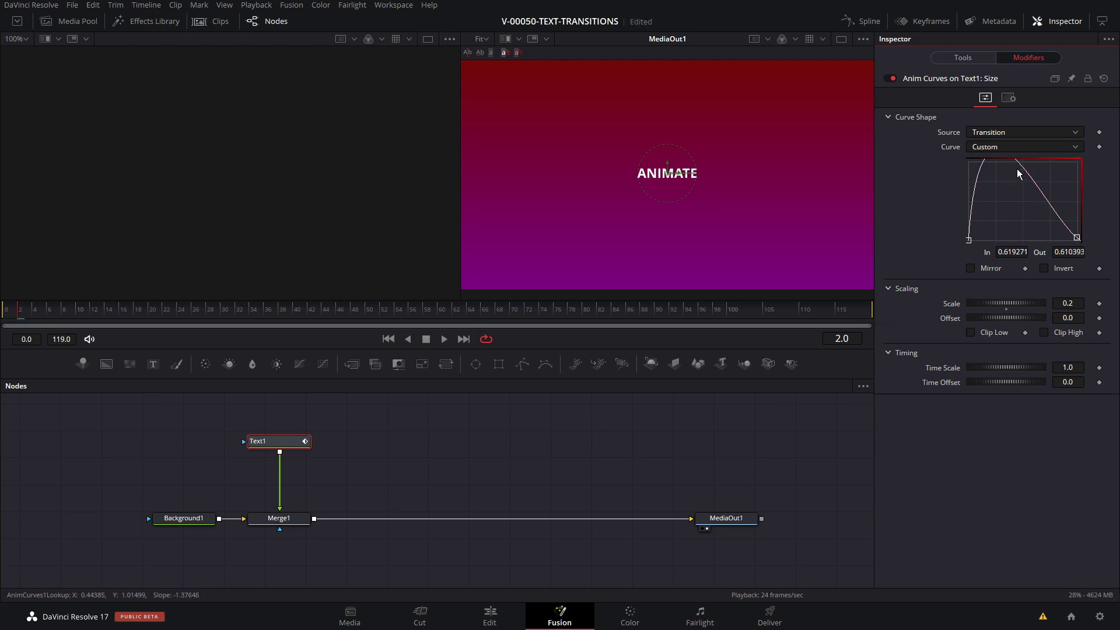
Reset the custom Size curve to a straight 0-to-1 diagonal and view frame 49.
right_click(1017, 194)
mouse_move(1027, 225)
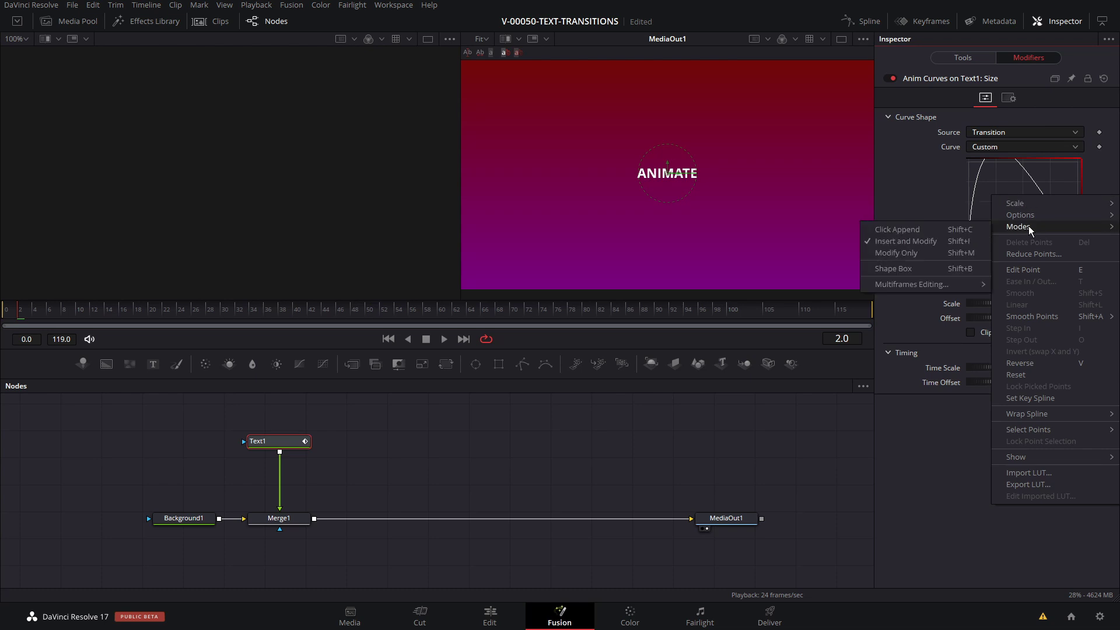
click(1015, 374)
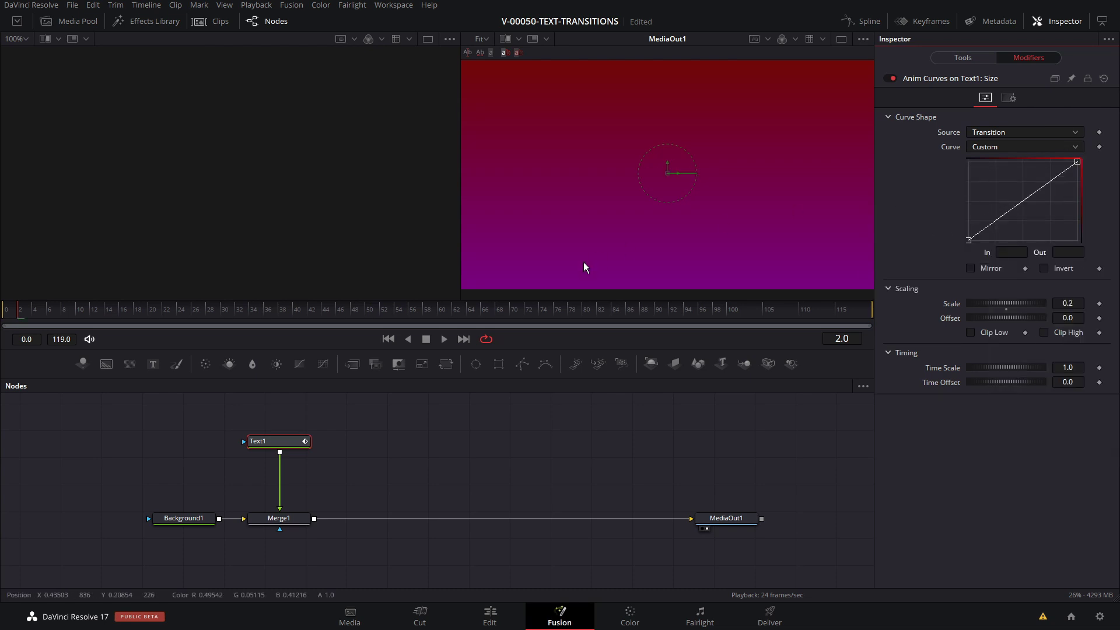
click(363, 313)
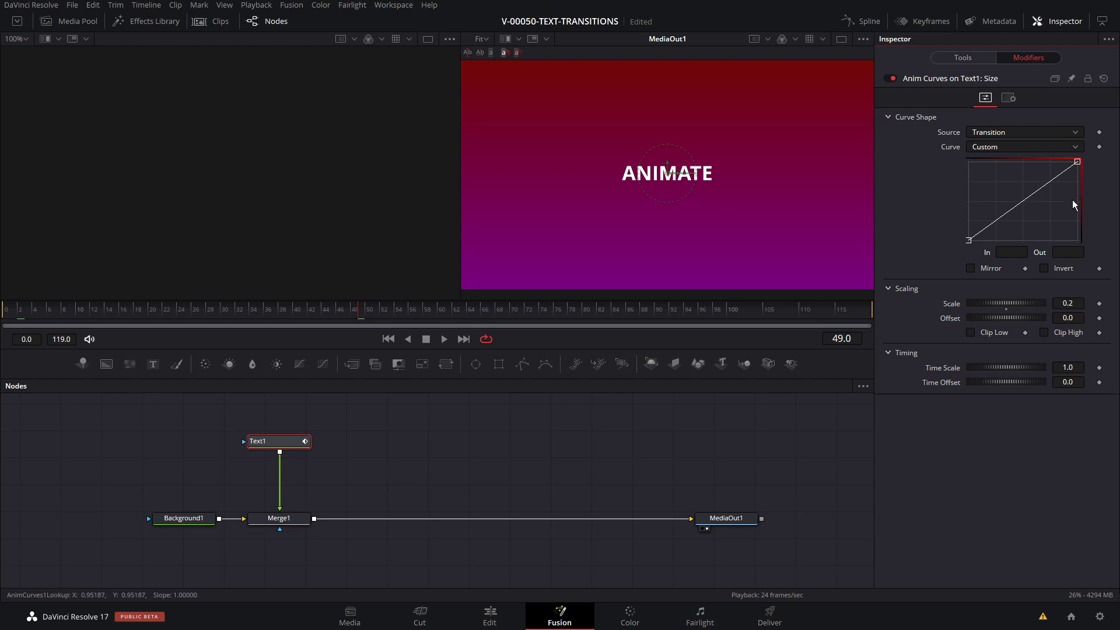
Add a midpoint to the Size curve at In 0.5, Out 0.5.
click(1023, 201)
click(1011, 252)
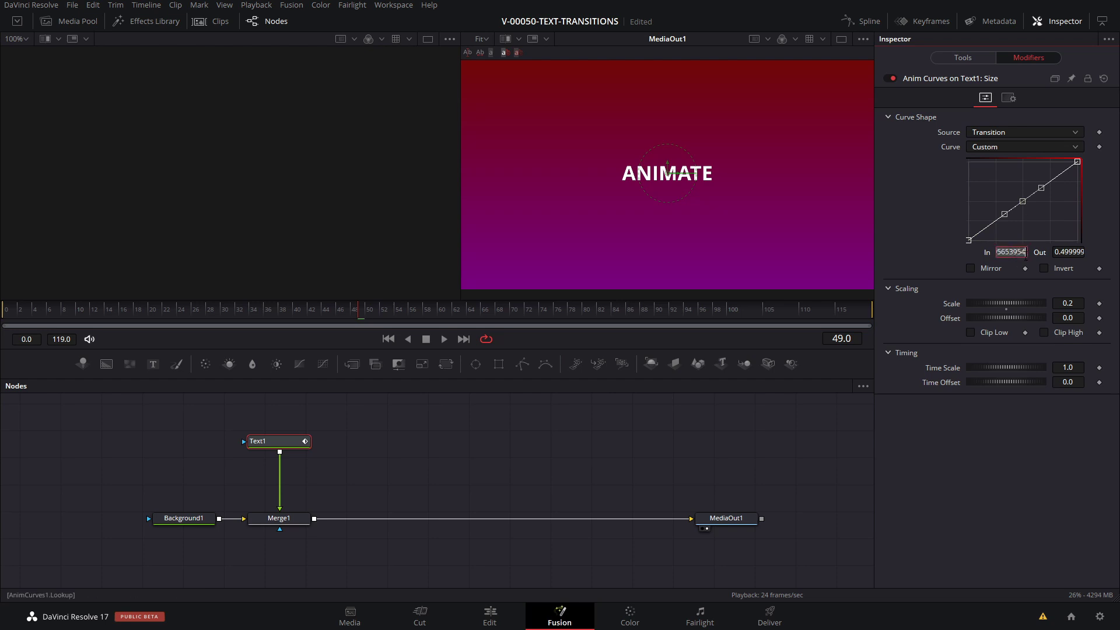
key(Return)
click(1076, 257)
text(.5)
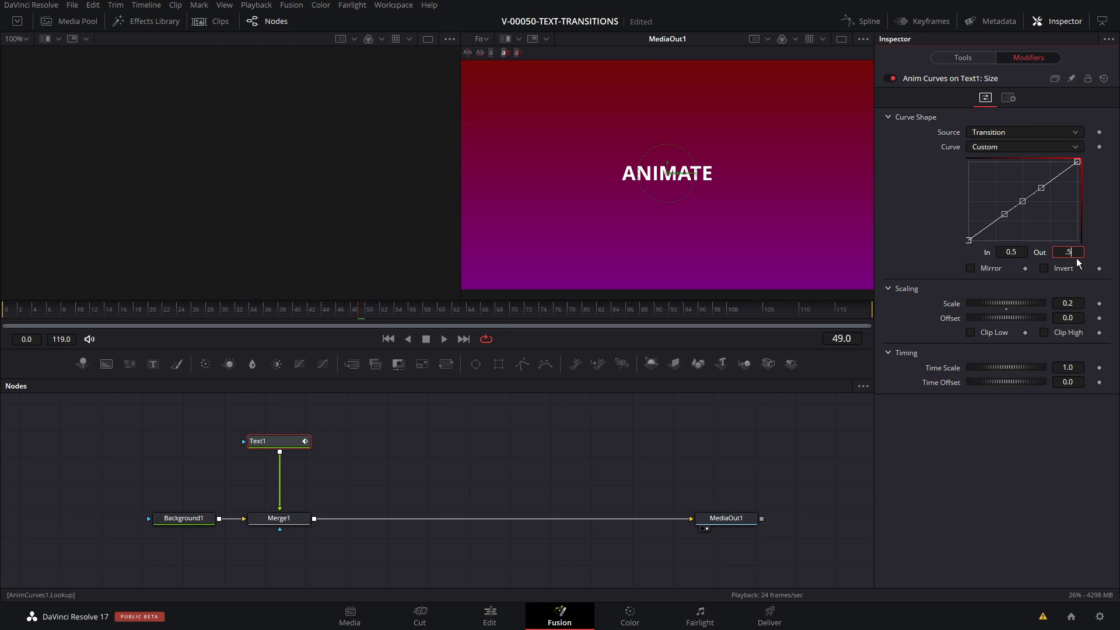
key(Return)
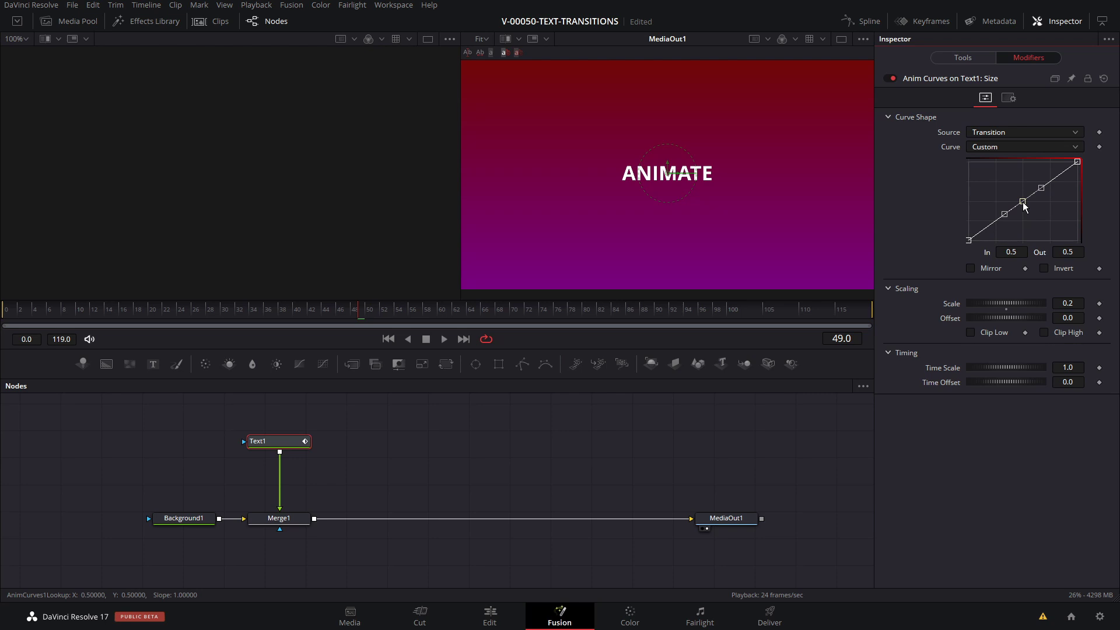
Raise then ease the midpoint, previewing, and smooth the curve's corners.
drag(1024, 205, 1022, 166)
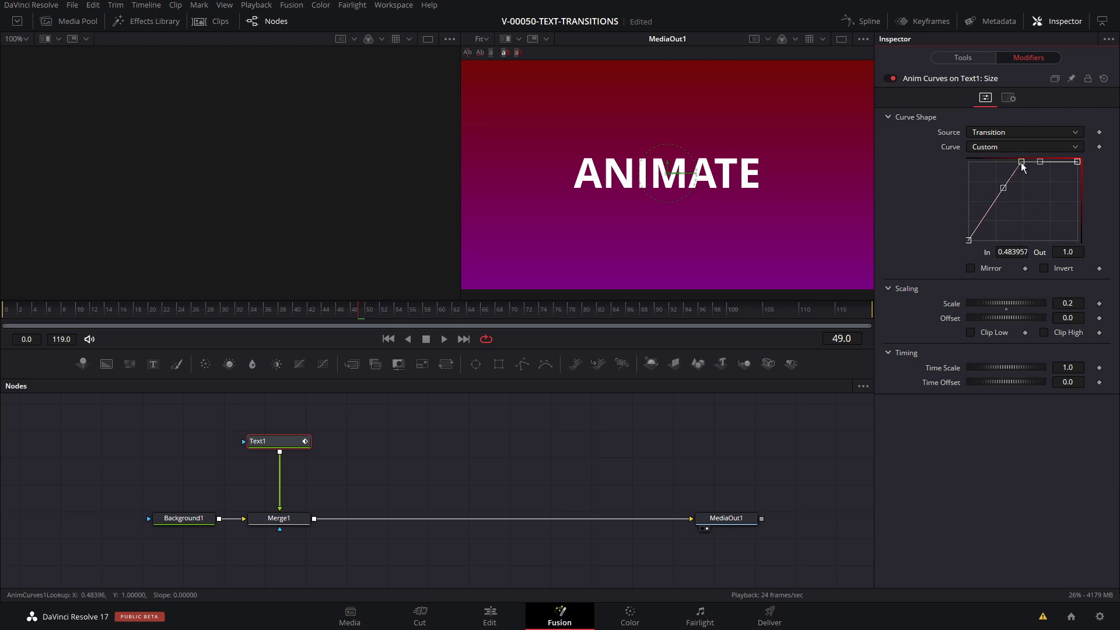
key(space)
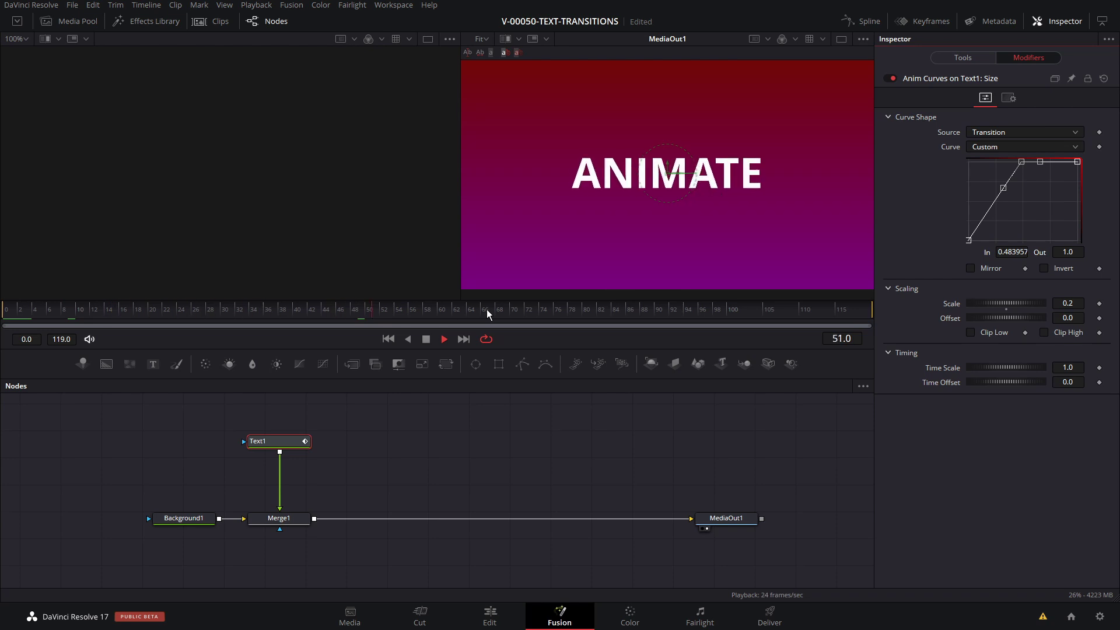
drag(1021, 161, 1021, 185)
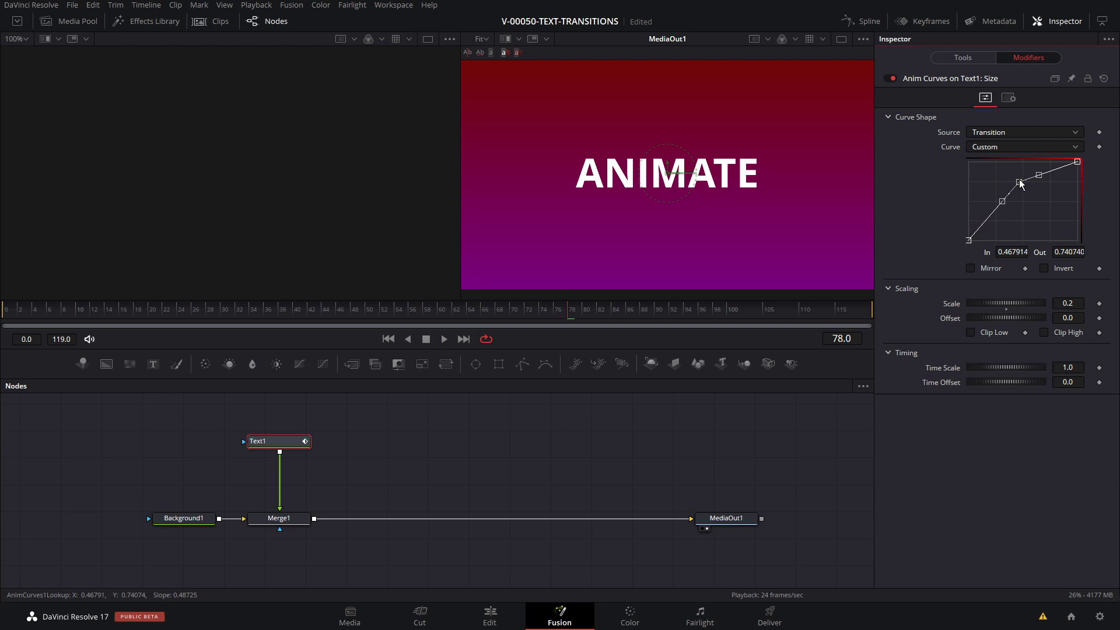
right_click(1019, 181)
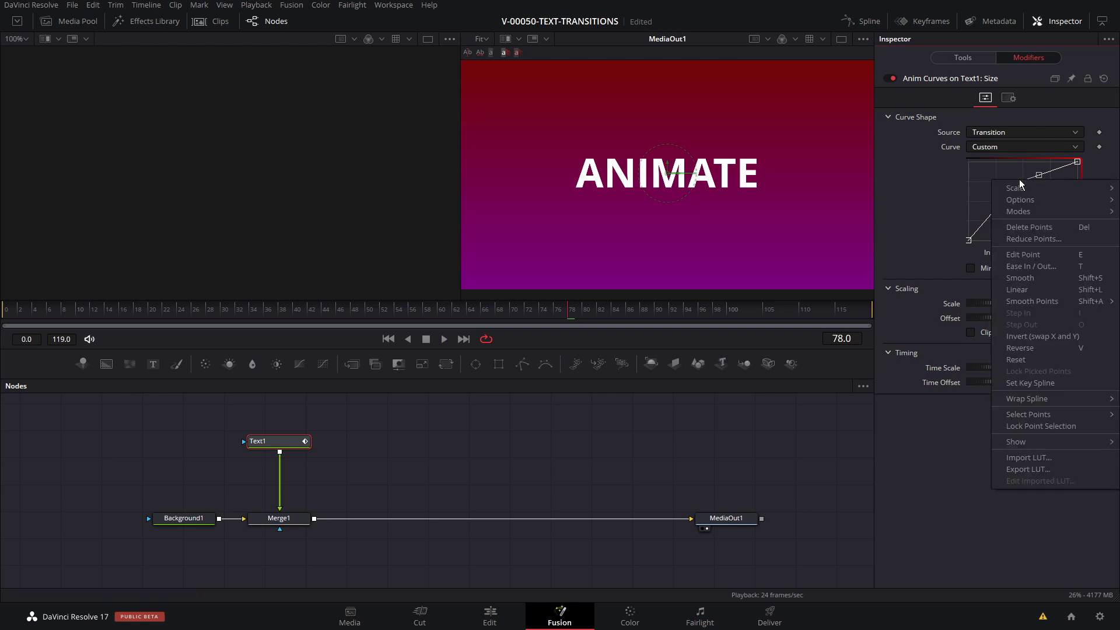
click(1034, 276)
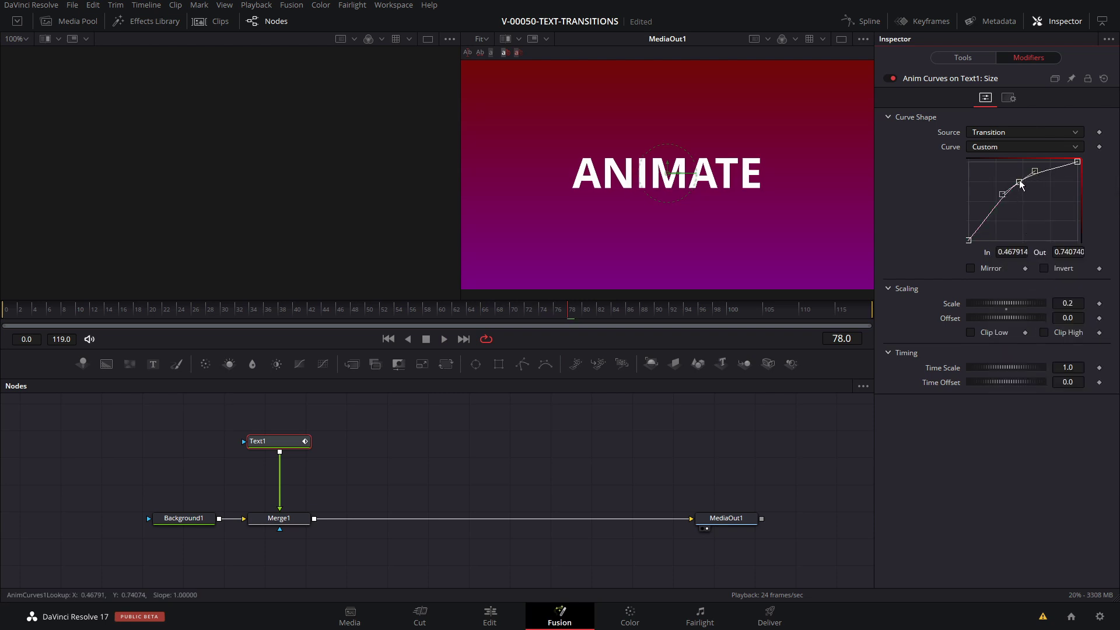
Fine-tune the point, its tangent and the end height, and enable Mirror.
drag(1019, 187, 1020, 193)
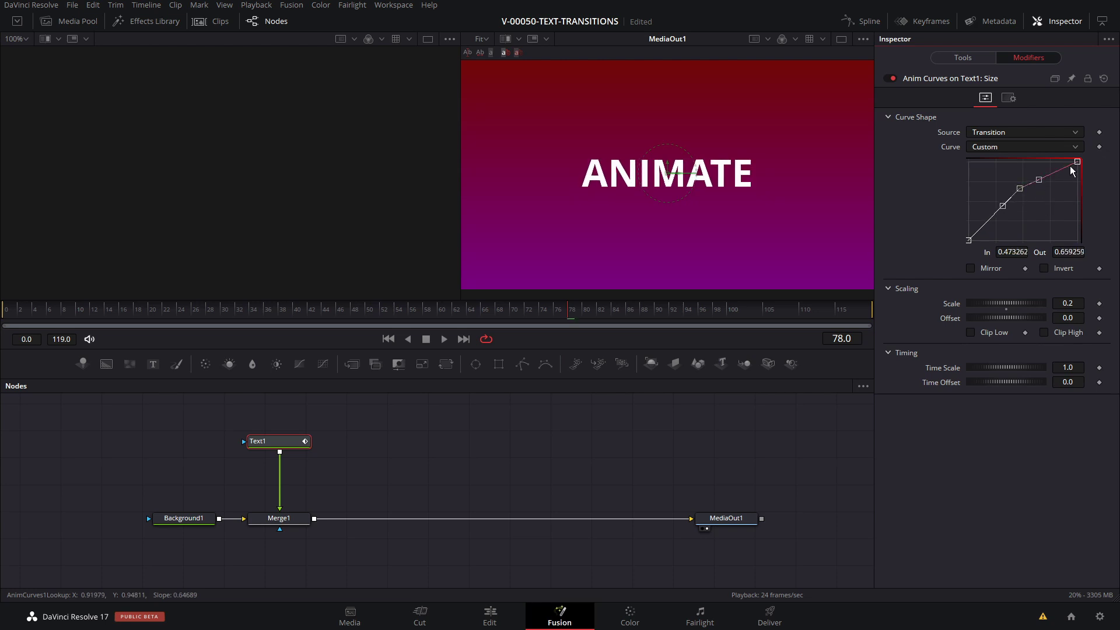
drag(1039, 180, 994, 210)
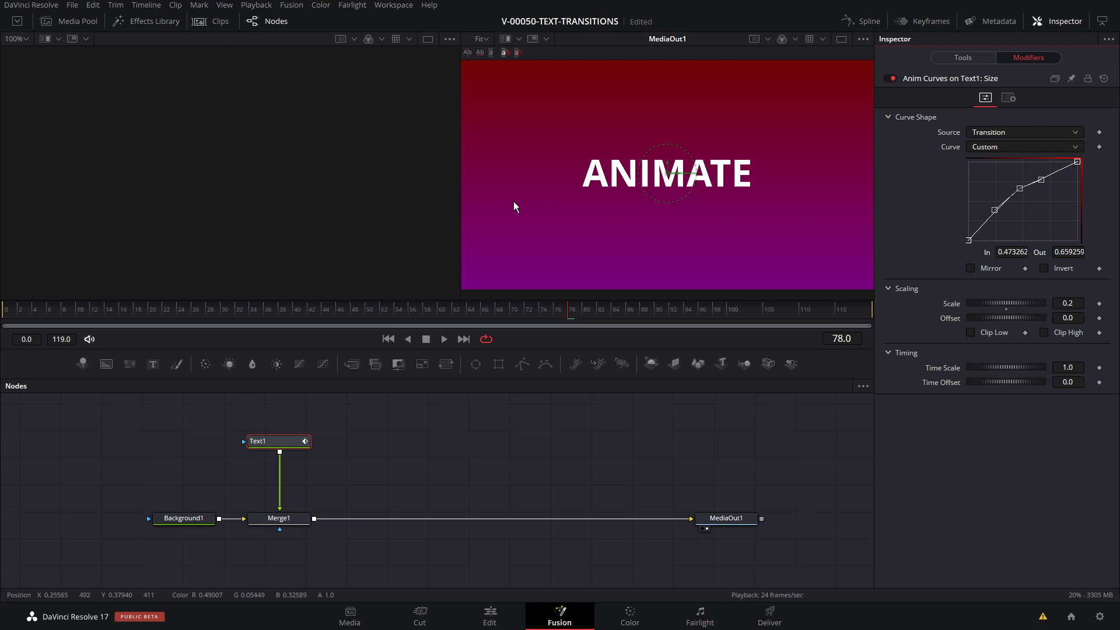
mouse_move(1079, 168)
mouse_down()
mouse_move(1079, 232)
mouse_move(1078, 162)
mouse_up()
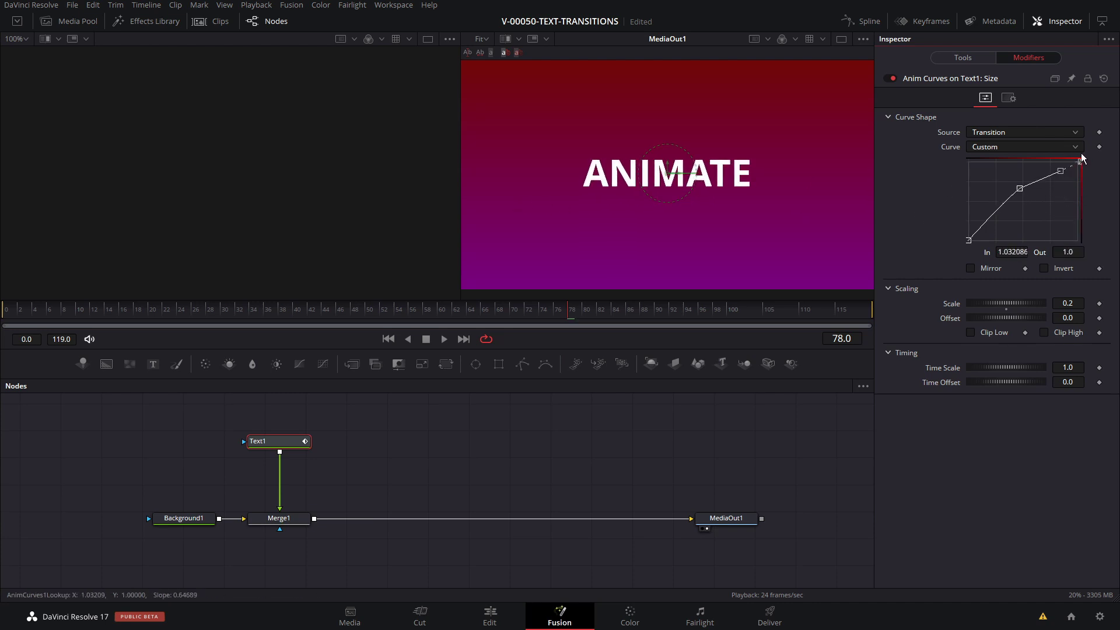
click(970, 268)
drag(1018, 196, 1014, 201)
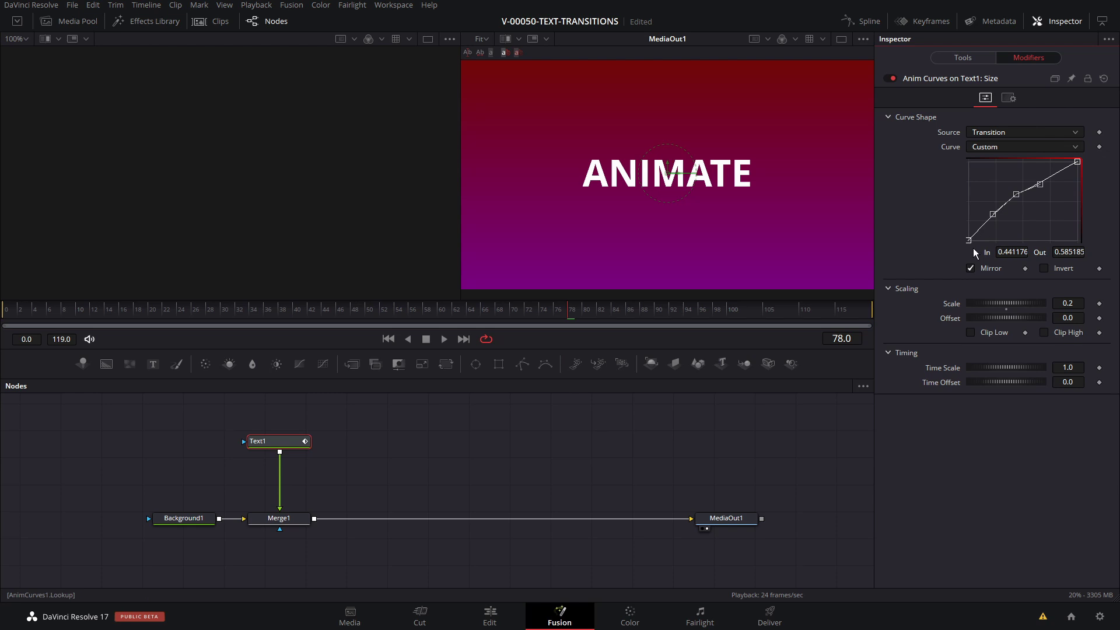
Review the animation, show Text1's tool settings, and scrub back to frame 23.
click(21, 315)
key(space)
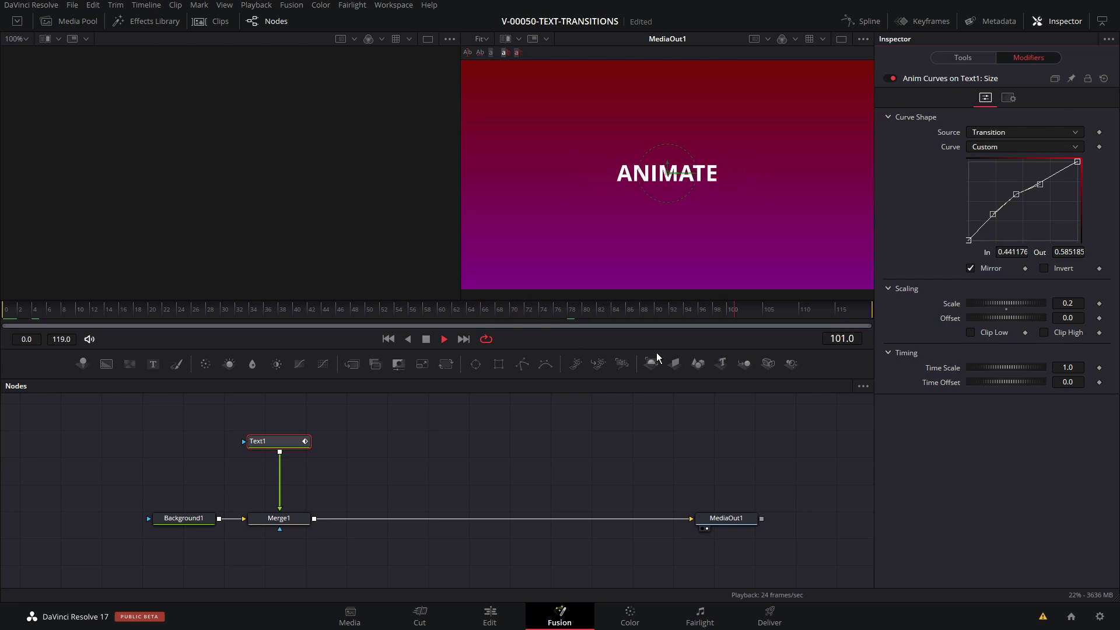
key(space)
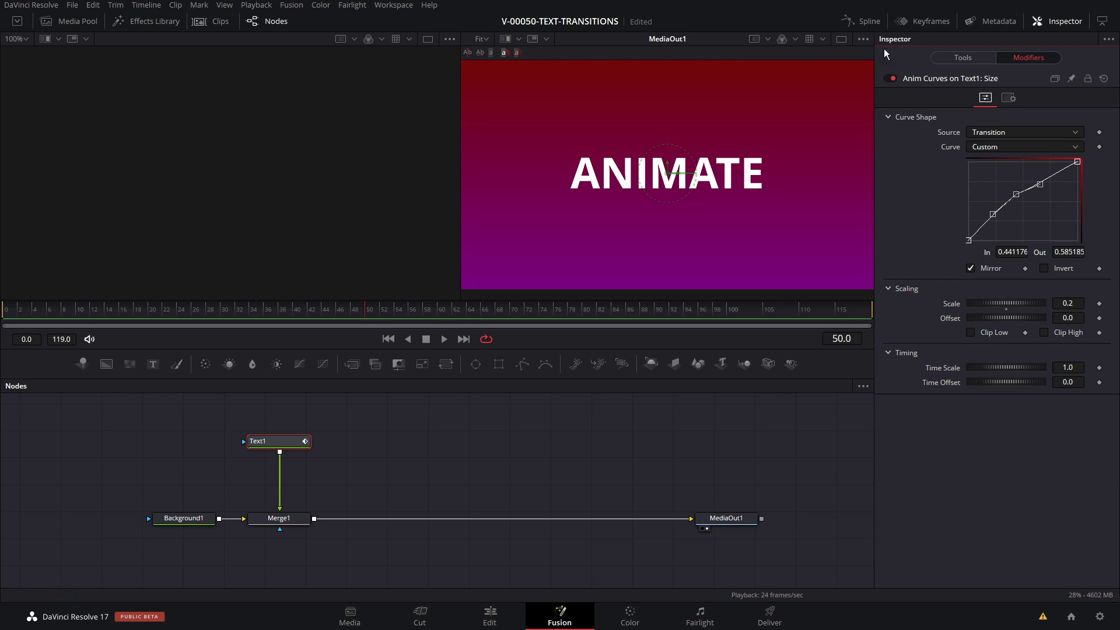
click(965, 60)
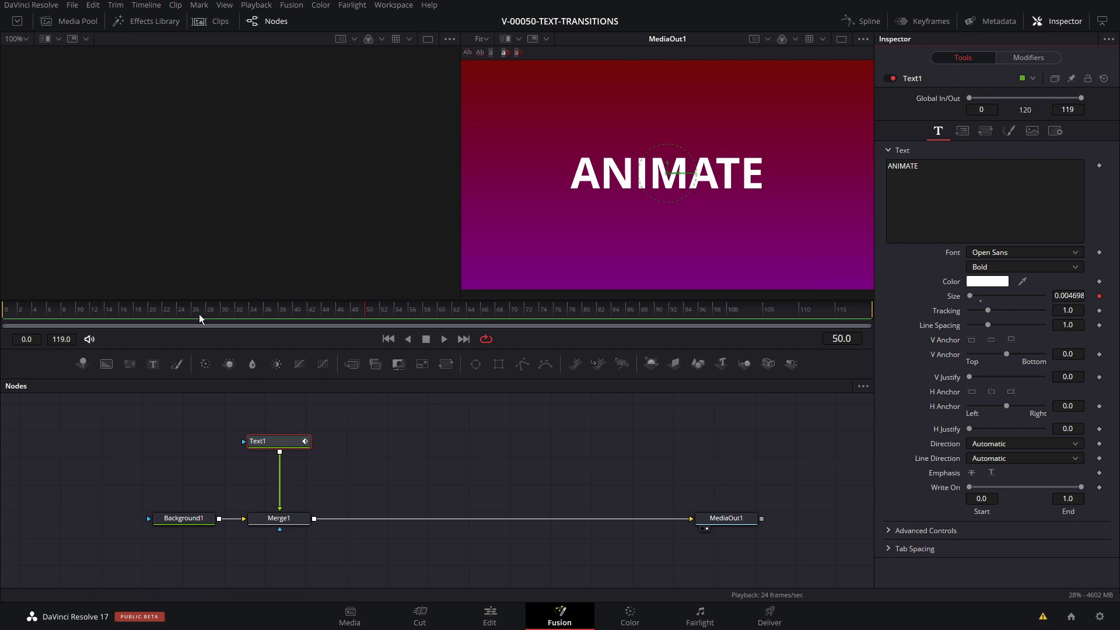
drag(198, 318, 167, 320)
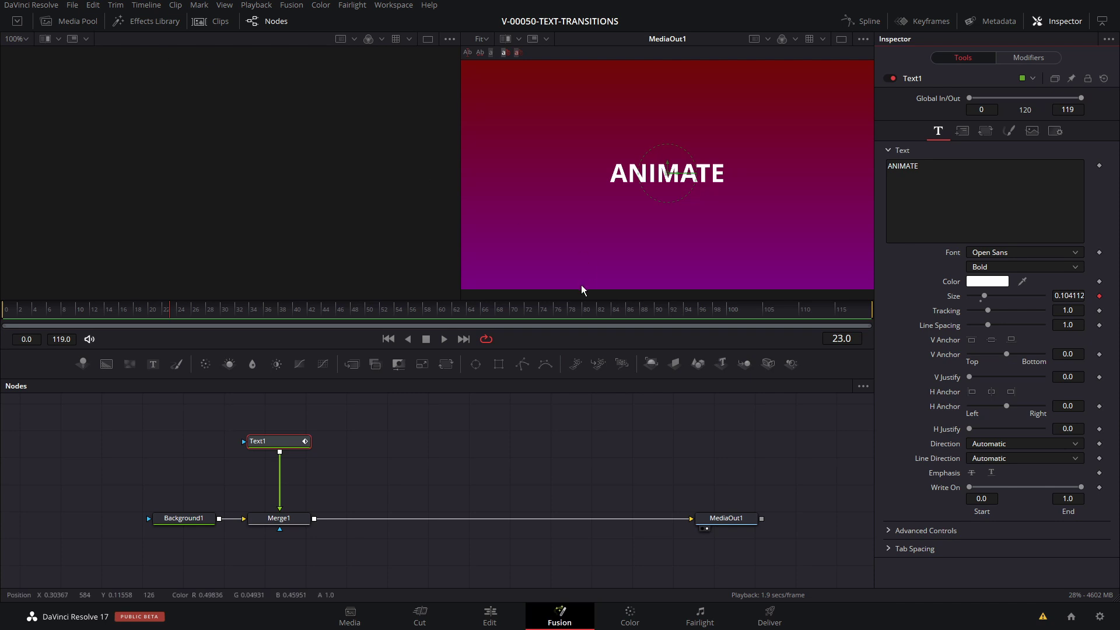
Drag DaVinci_Resolve_Logo.png from the Media Pool onto the node output line, creating Merge2.
click(73, 21)
drag(133, 238, 319, 518)
click(402, 437)
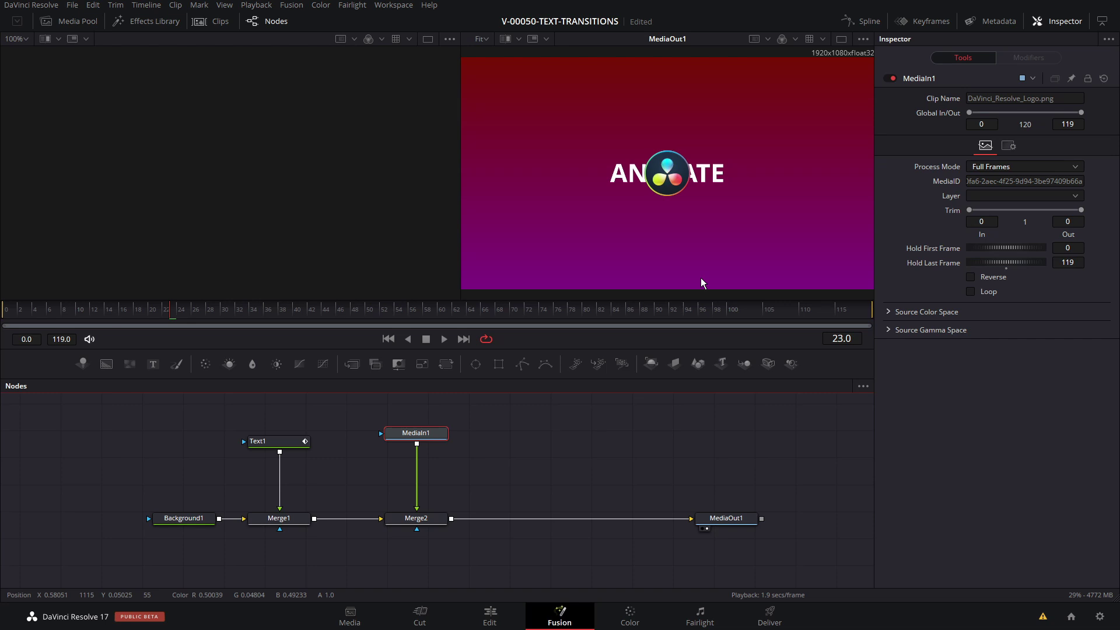
Insert Transform1 after the logo and move it above ANIMATE to Center X -0.51226, Y 1.487889.
click(447, 365)
drag(432, 460, 429, 474)
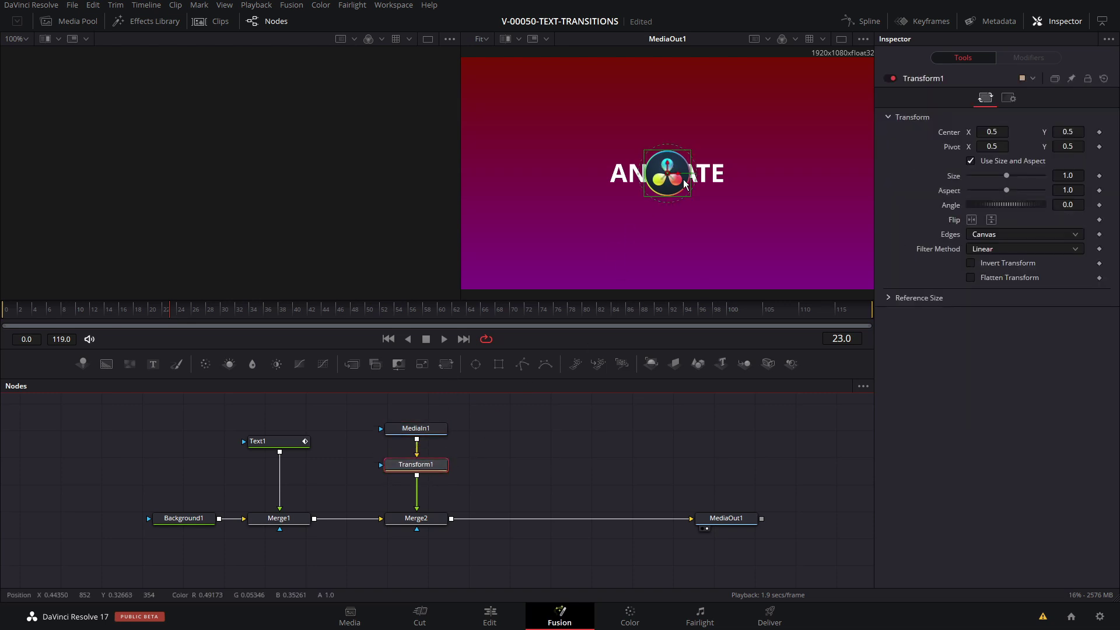
drag(667, 174, 616, 232)
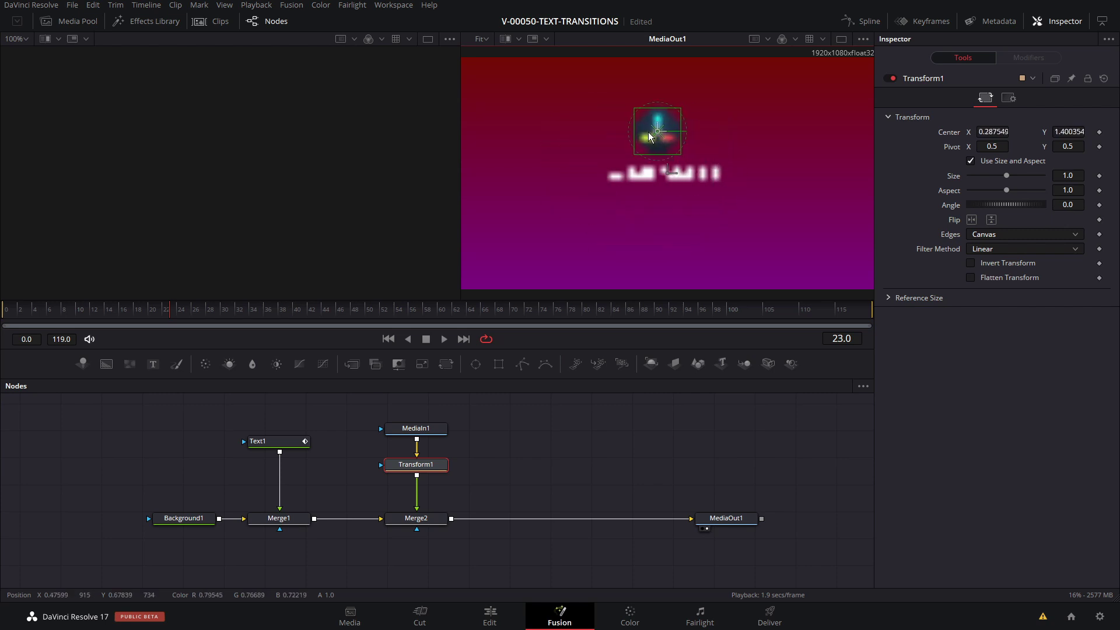
right_click(949, 131)
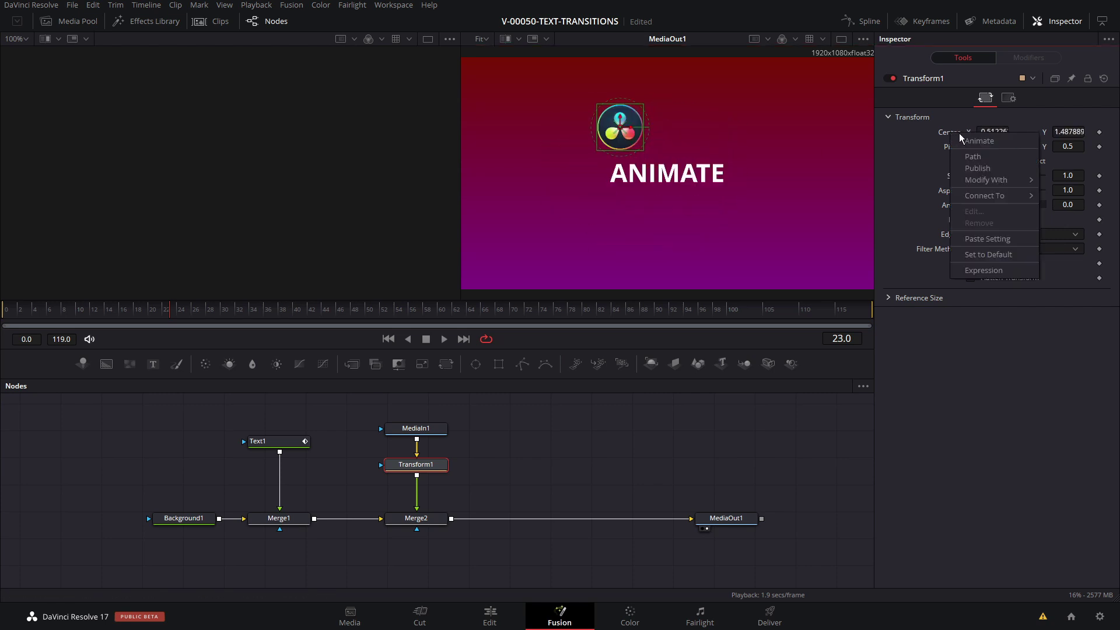
mouse_move(982, 182)
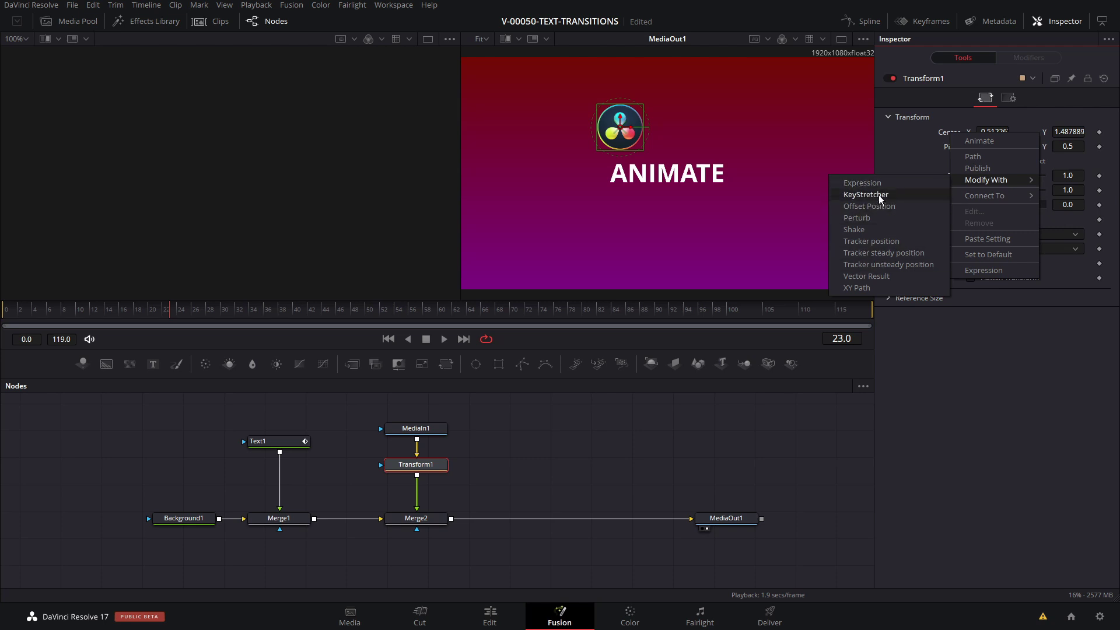
right_click(954, 177)
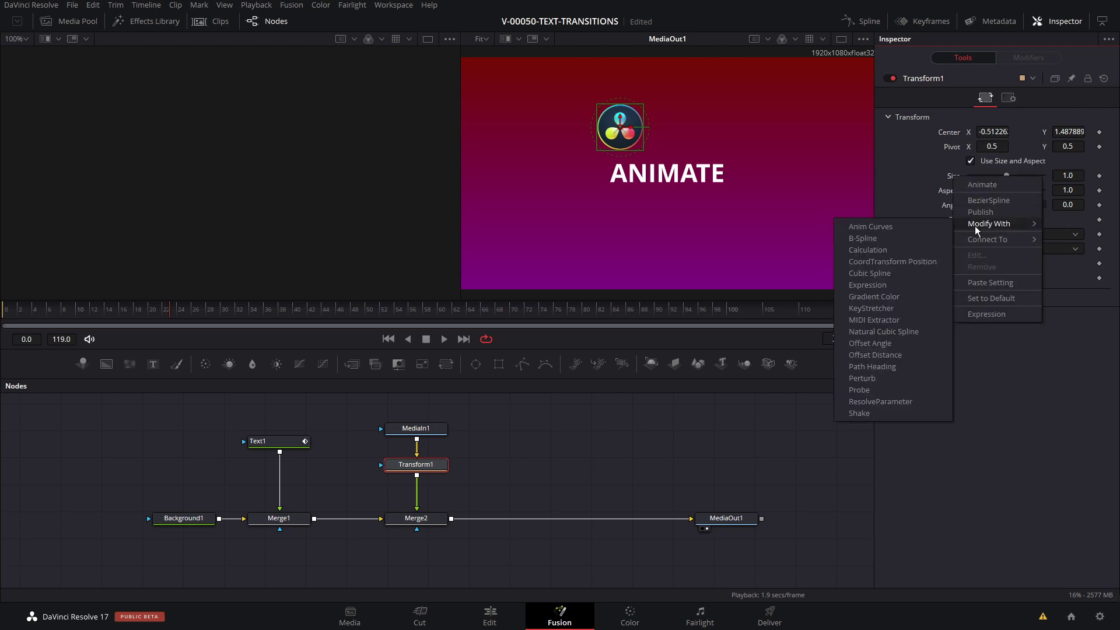
click(945, 135)
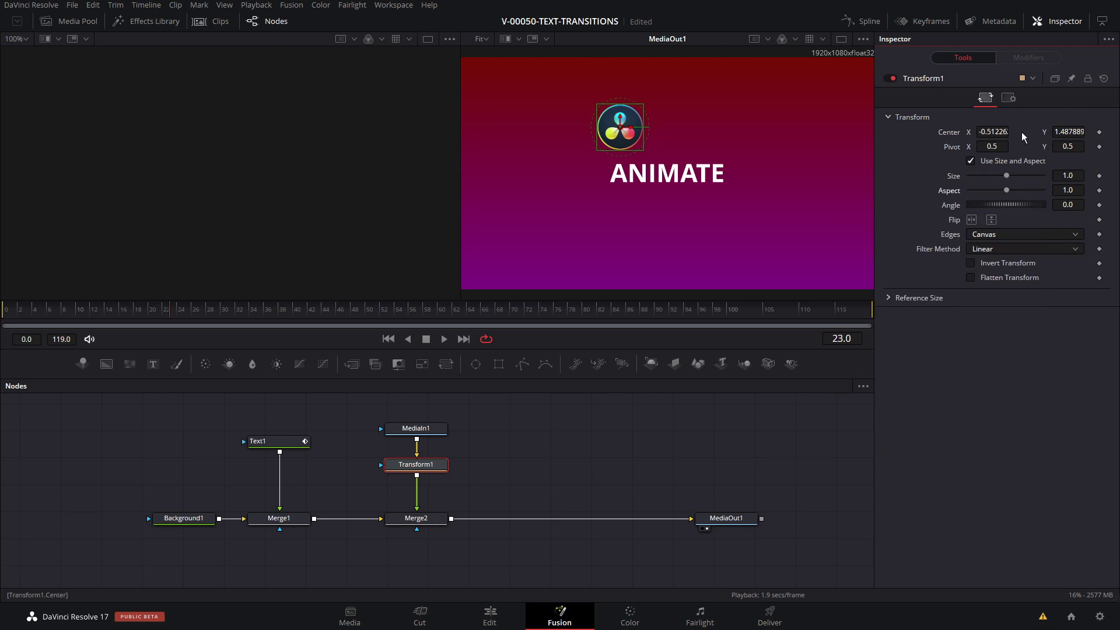
Animate Transform1's Center with a Path1 modifier and show its settings.
right_click(950, 137)
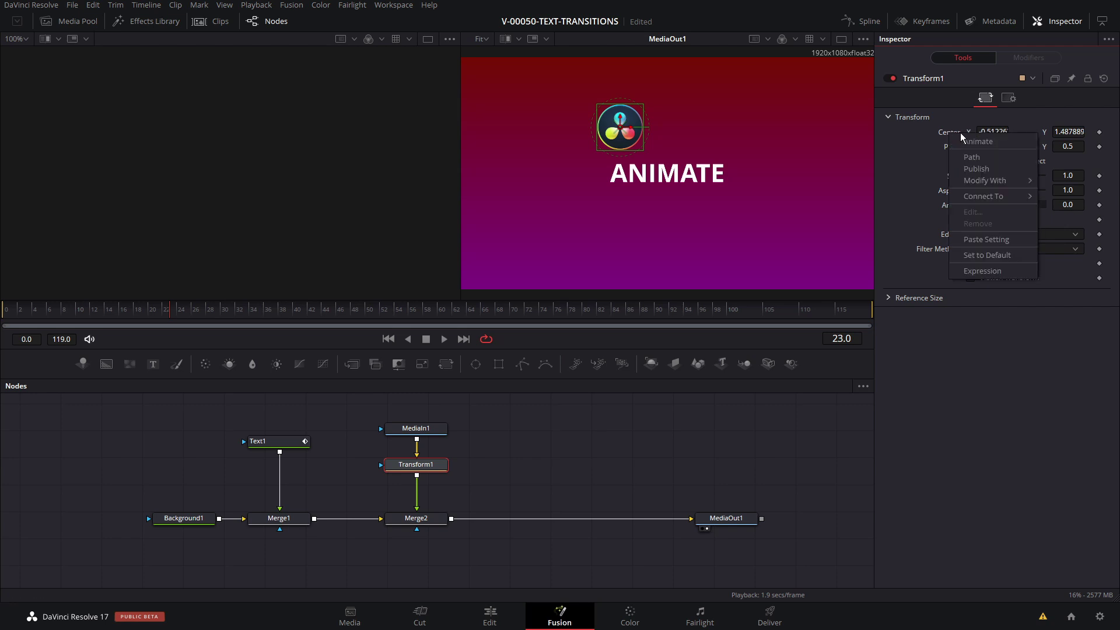
click(967, 144)
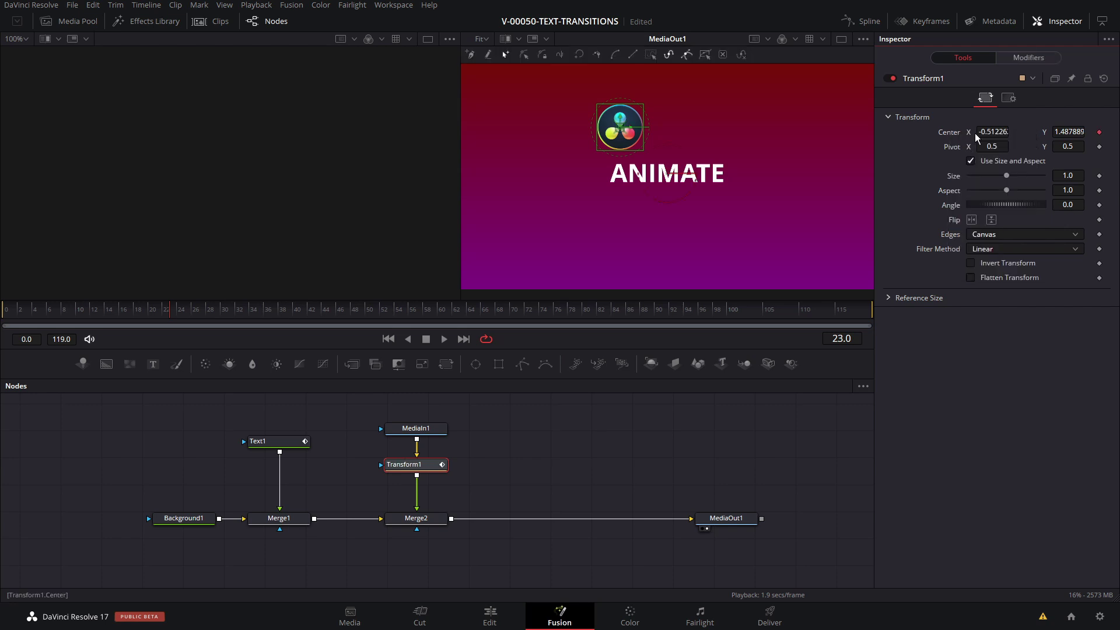
click(1024, 60)
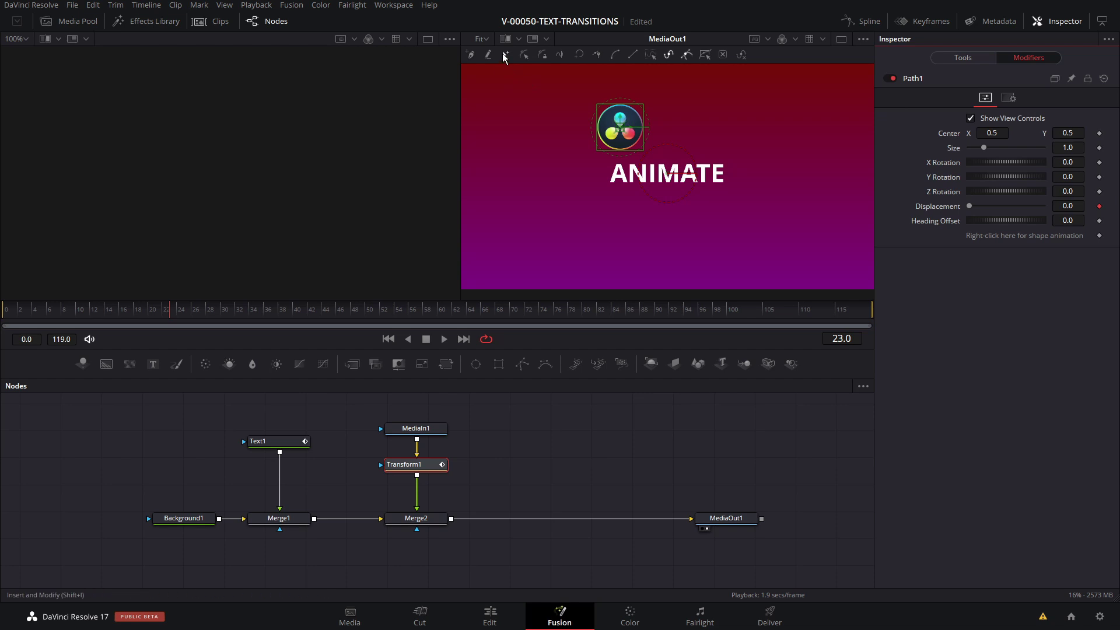
Draw seven path points looping around ANIMATE, then select all and smooth them.
click(470, 55)
click(520, 117)
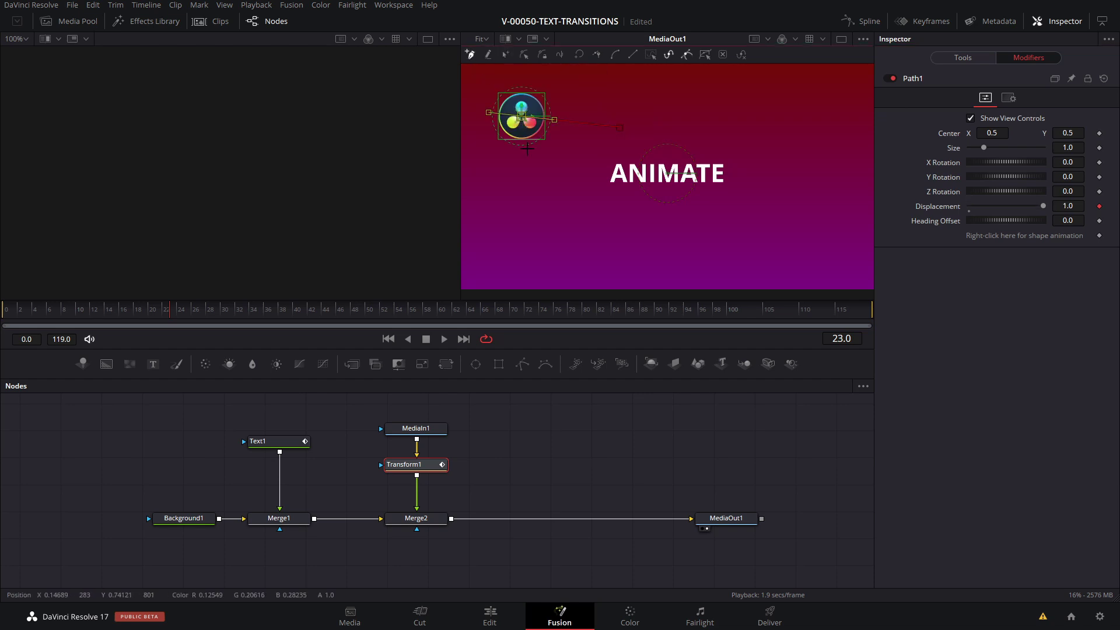
click(543, 199)
click(563, 283)
click(730, 236)
click(823, 131)
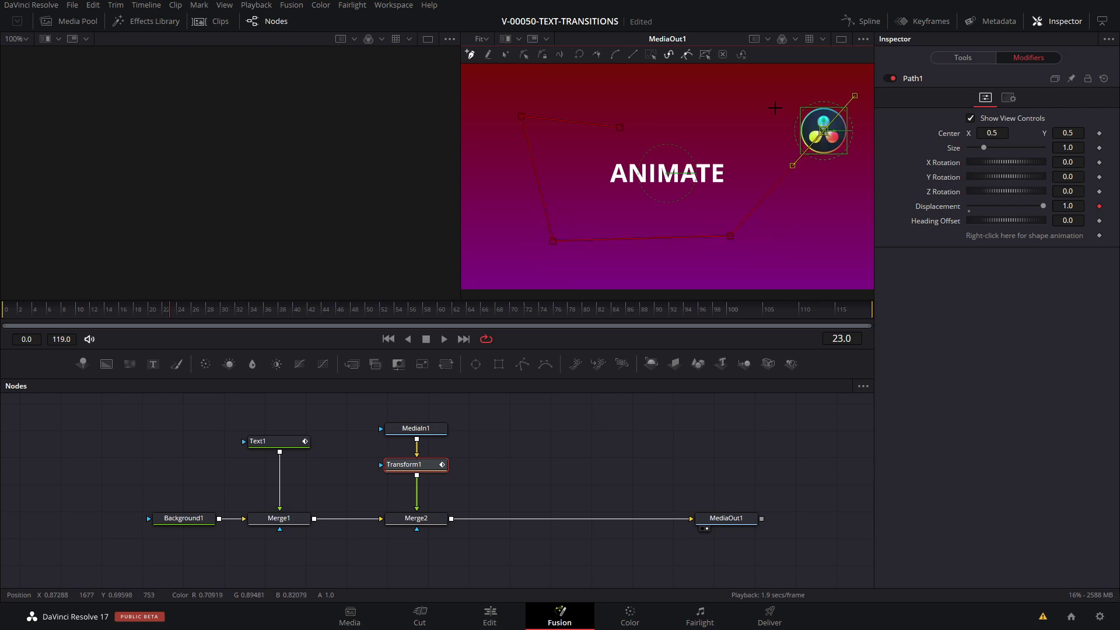
click(727, 97)
click(694, 134)
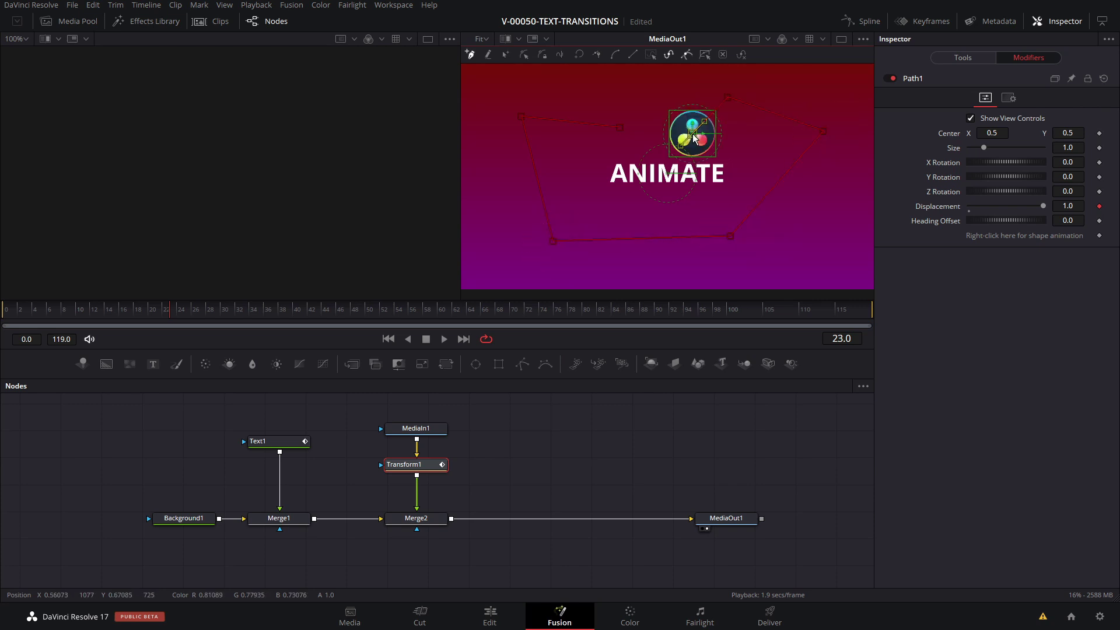
click(649, 55)
click(614, 55)
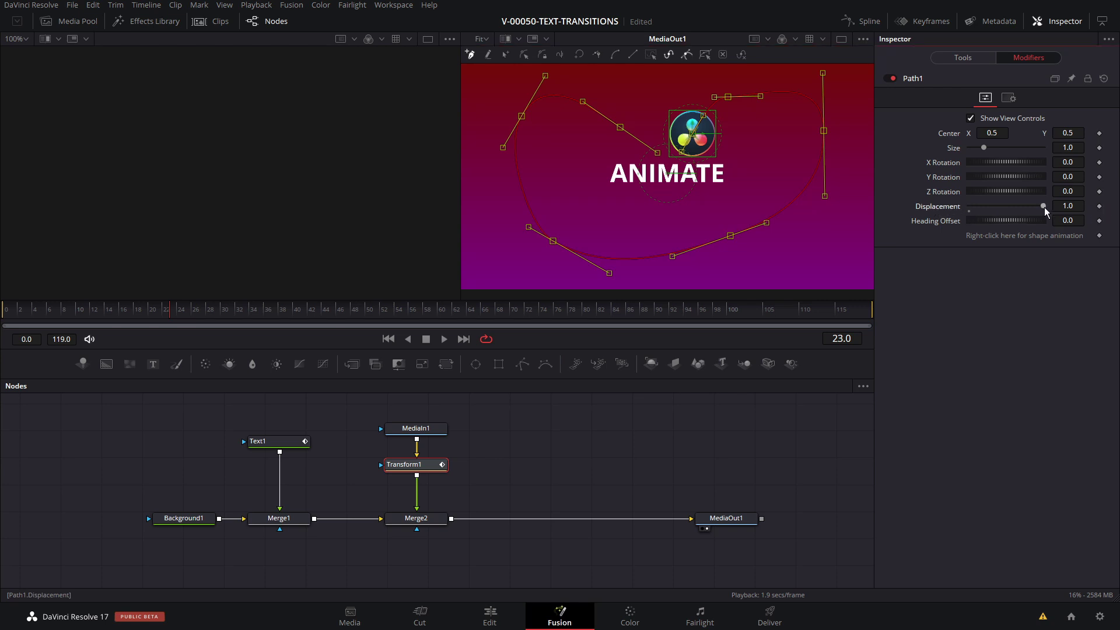
Scrub Path1's Displacement to move the logo along the path, toggling a playback option.
drag(1043, 208, 1011, 210)
drag(993, 212, 961, 212)
right_click(768, 337)
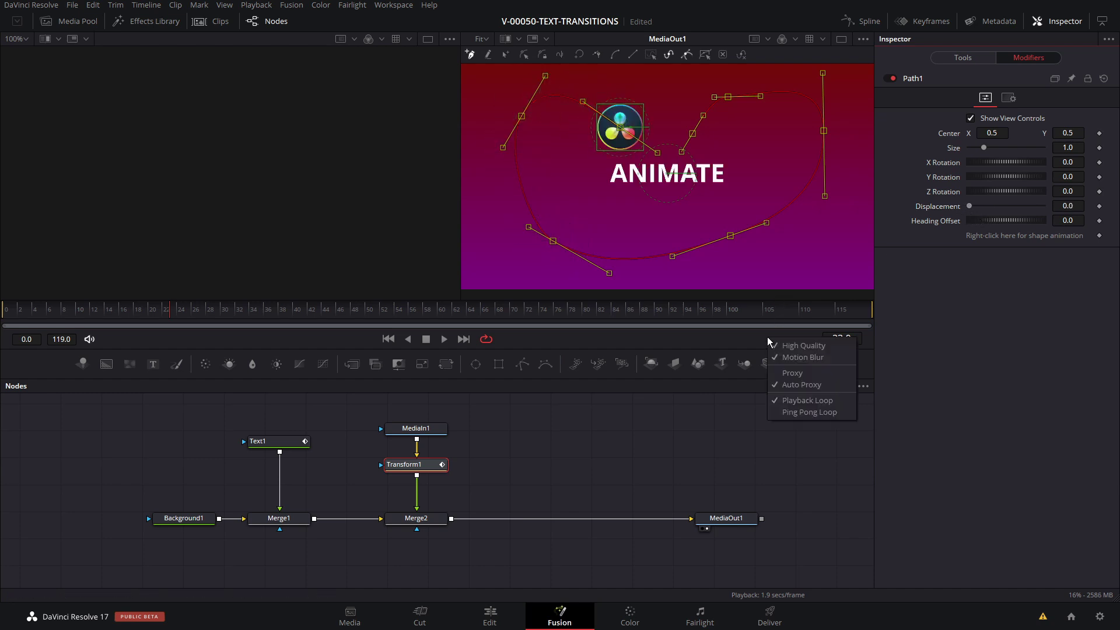
click(793, 385)
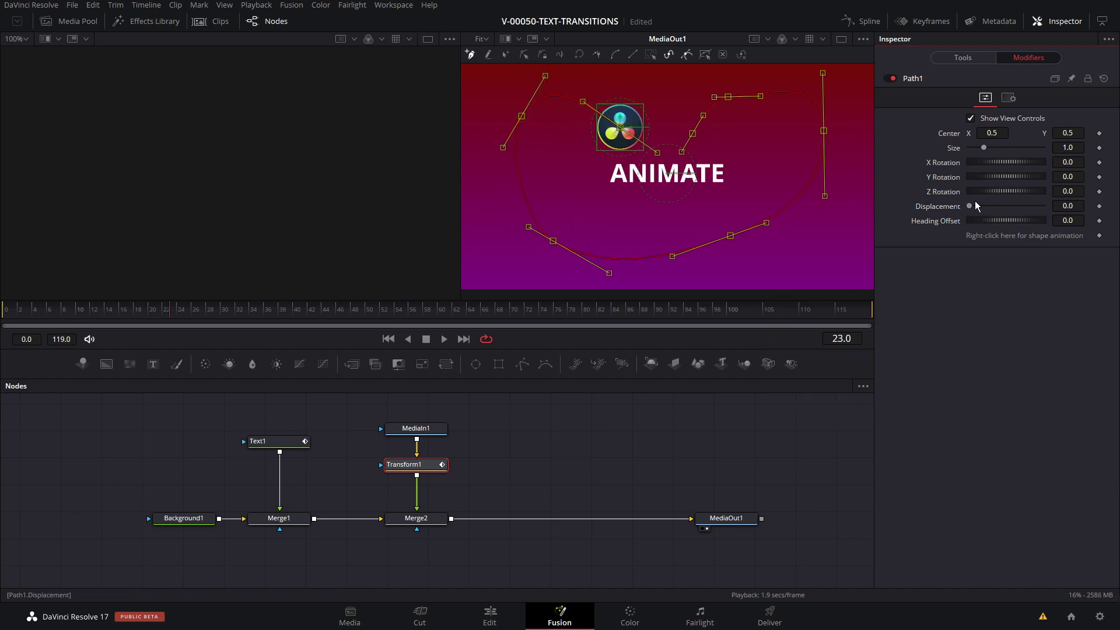
drag(968, 206, 1050, 202)
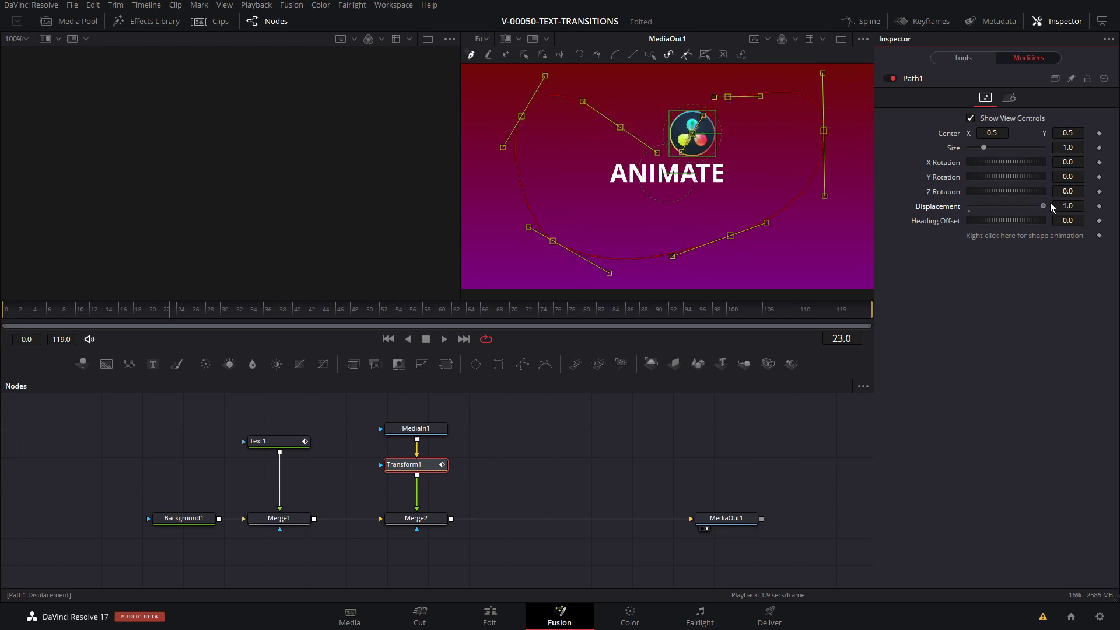
Drive Displacement with an Anim Curves modifier and preview the logo's motion.
right_click(950, 208)
mouse_move(988, 254)
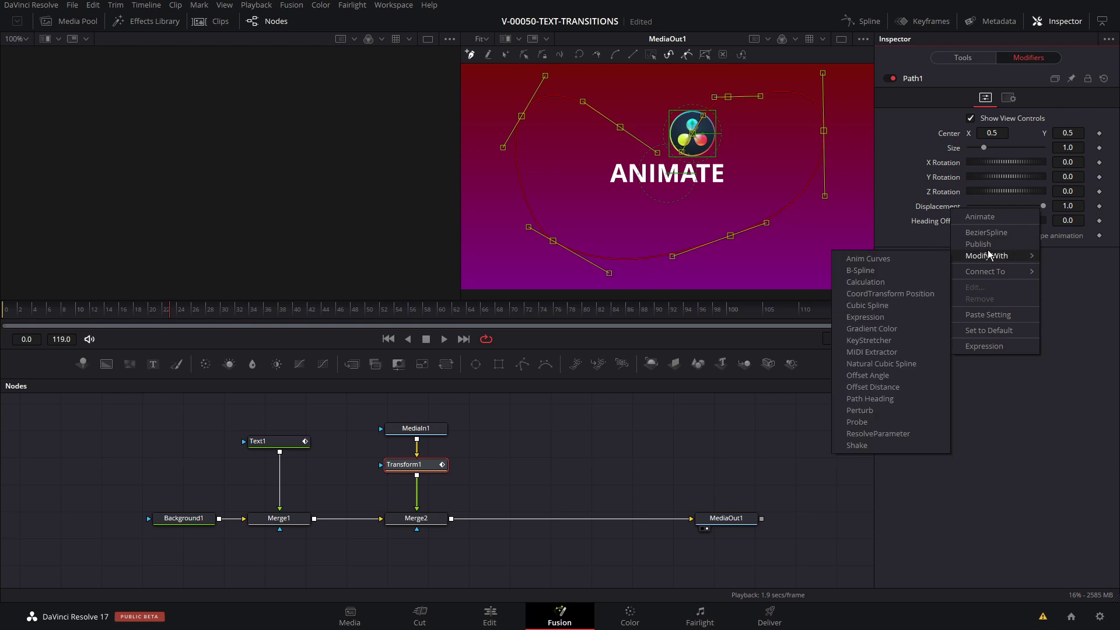
click(904, 260)
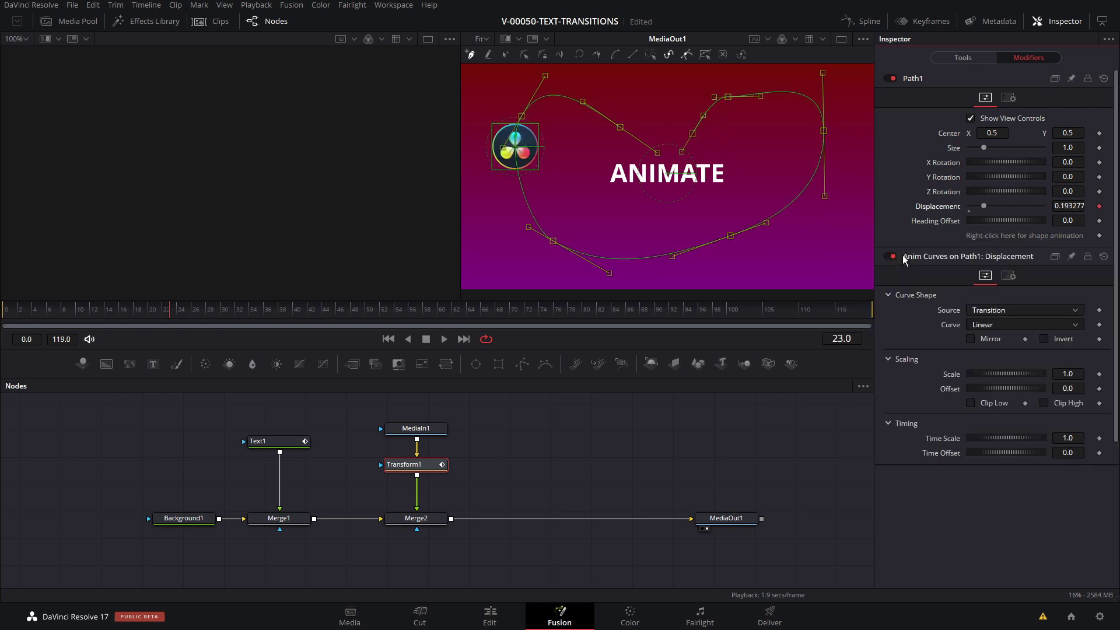
key(space)
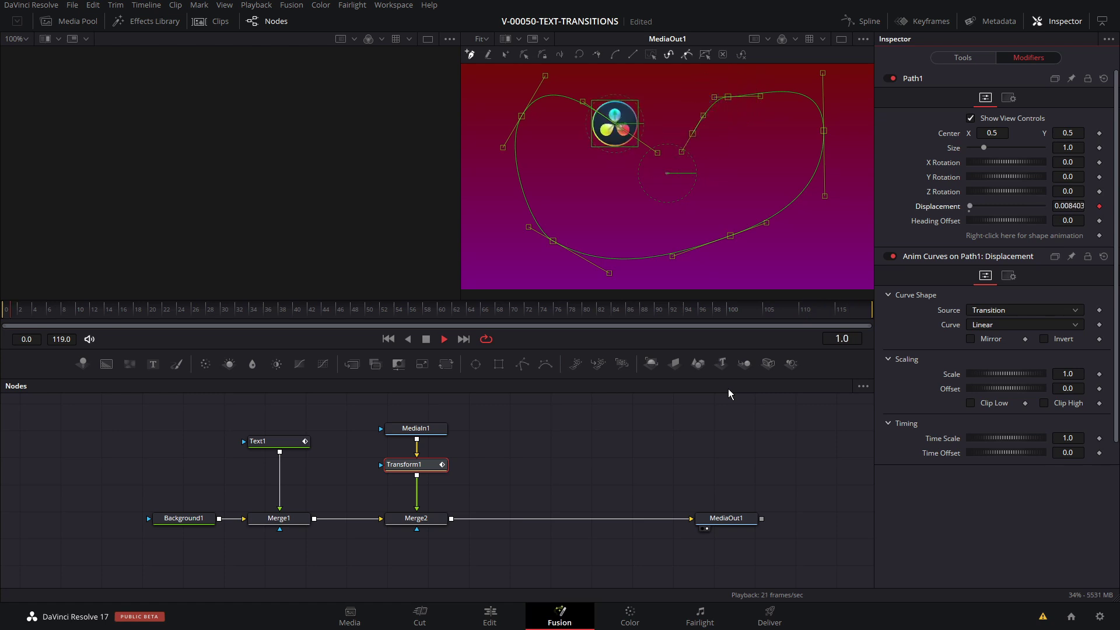
key(space)
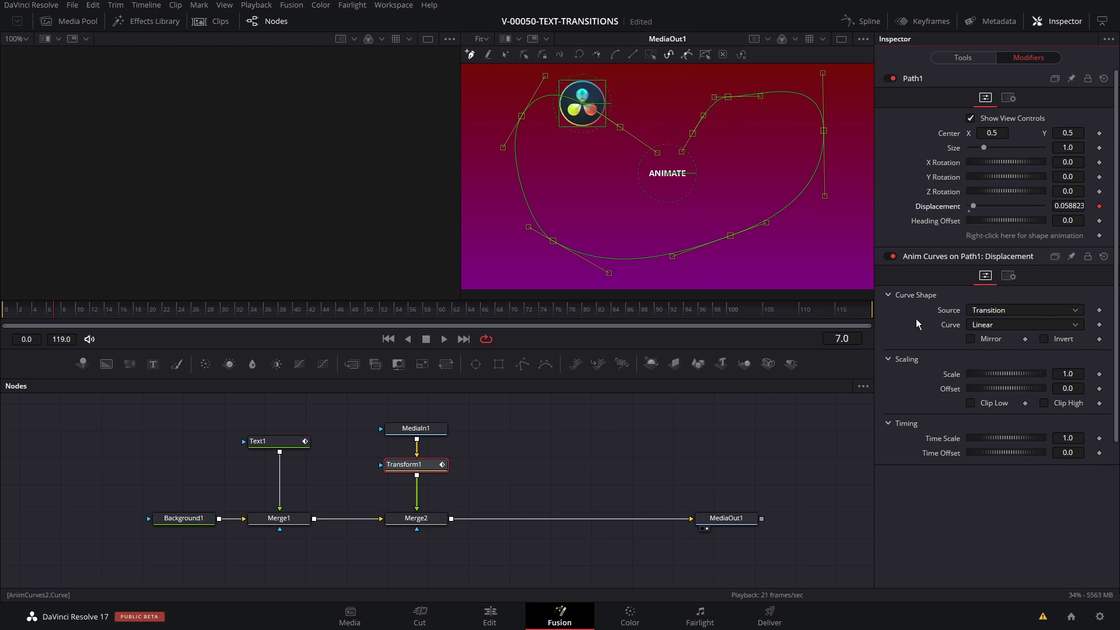
Enable Mirror, preview the out-and-back motion, and set the Curve shape to Custom.
click(973, 339)
key(space)
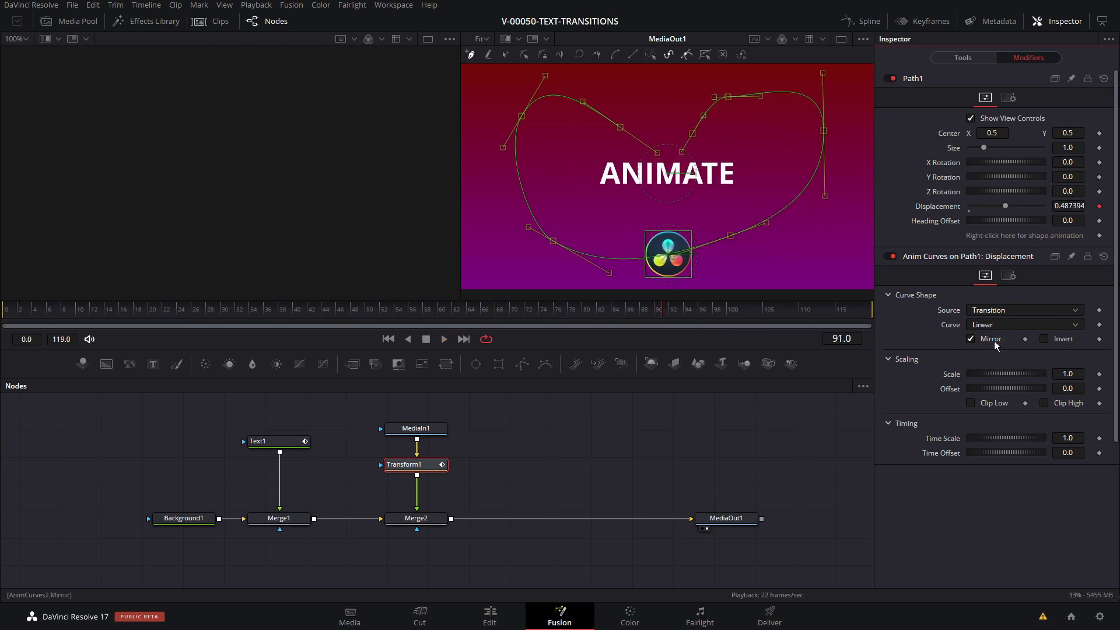
key(space)
click(992, 325)
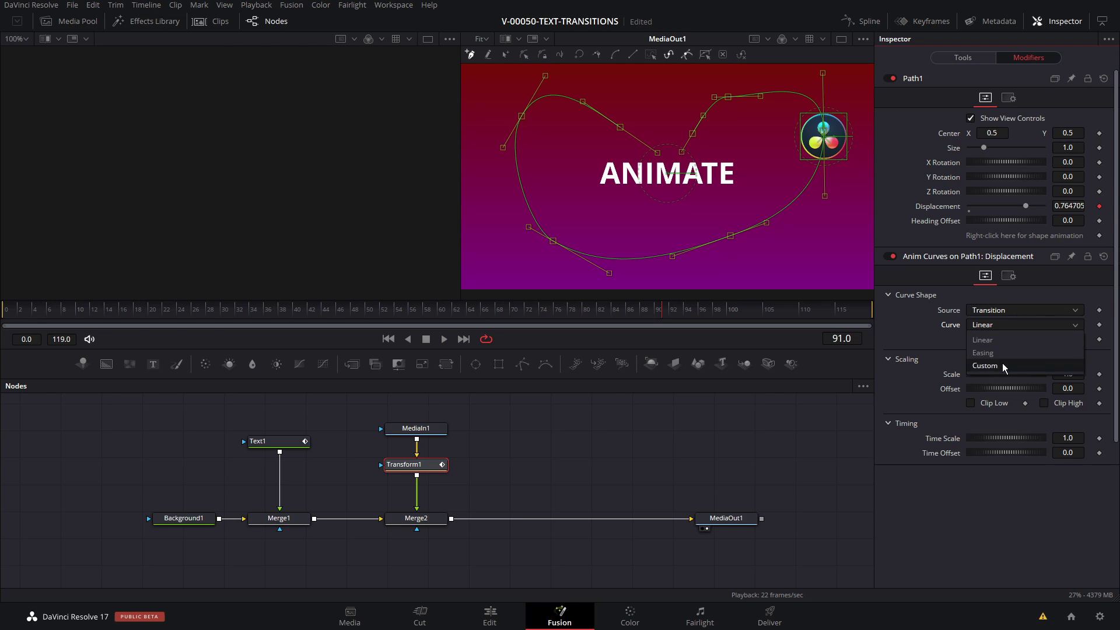
click(1002, 364)
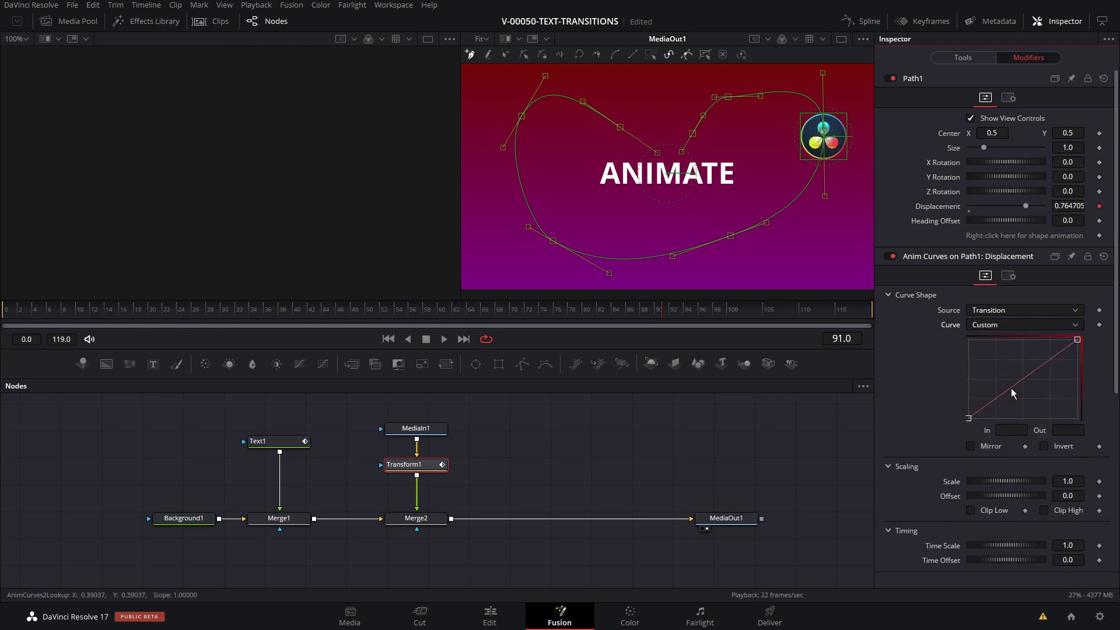
Raise the middle of the custom displacement curve and preview the new path timing.
drag(1010, 387, 1046, 385)
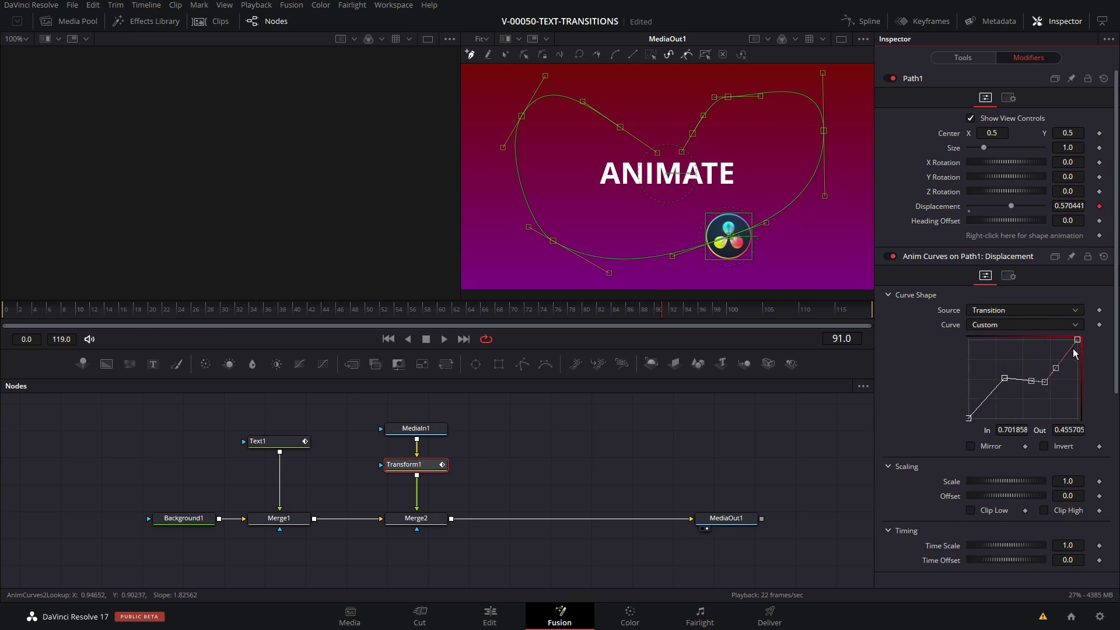
key(space)
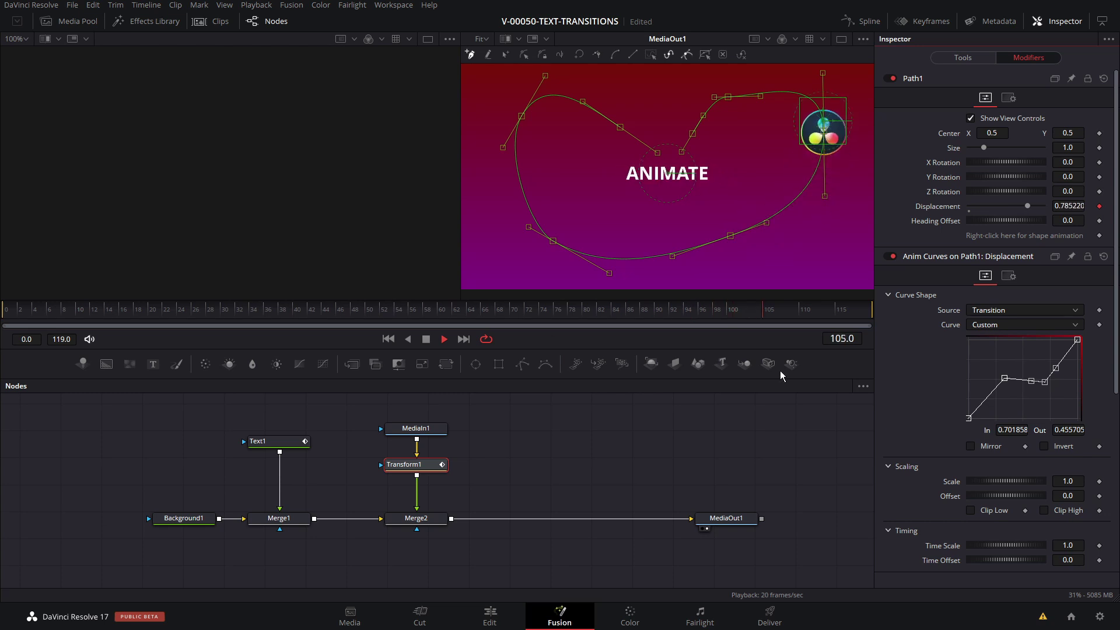
key(space)
scroll(986, 463, down, 2)
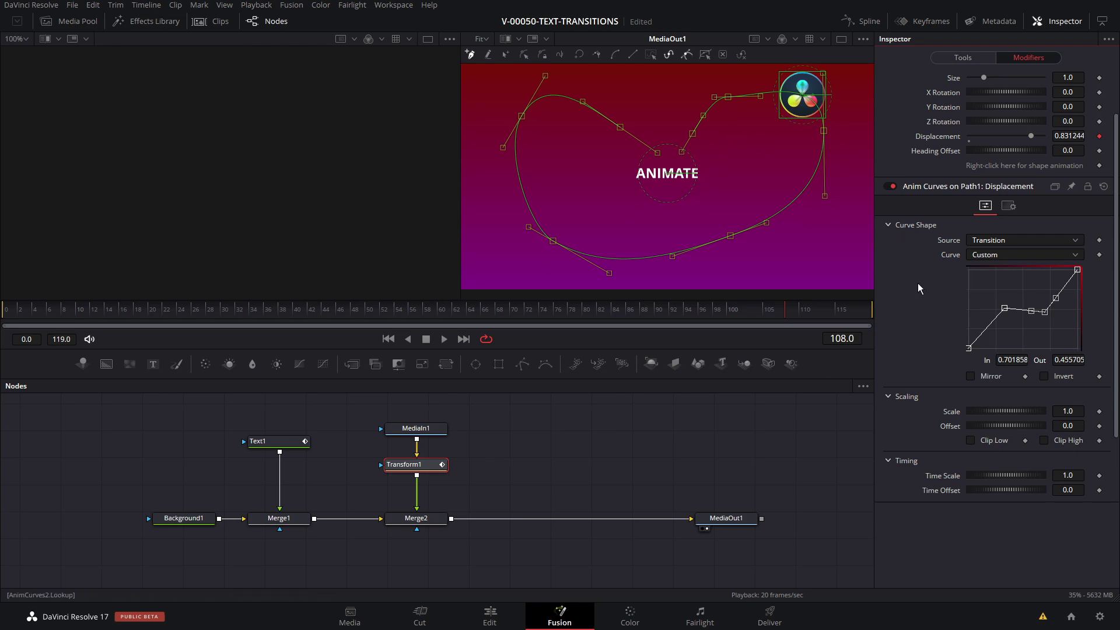
scroll(918, 283, up, 2)
Play the animation from frame 30, then return to the Edit page.
click(225, 312)
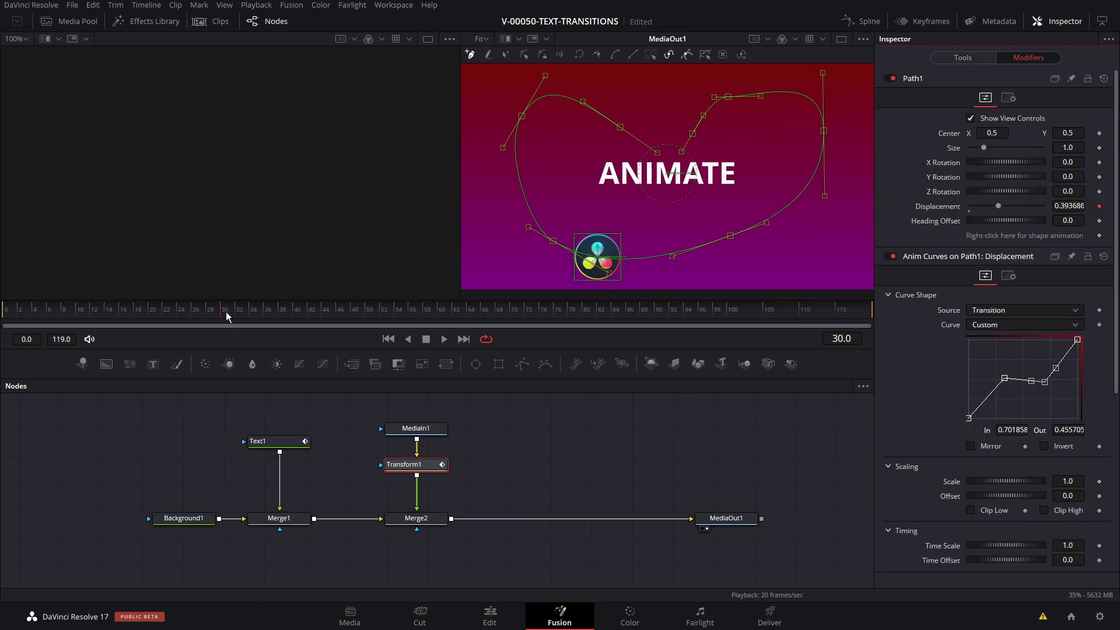
key(space)
key(space)
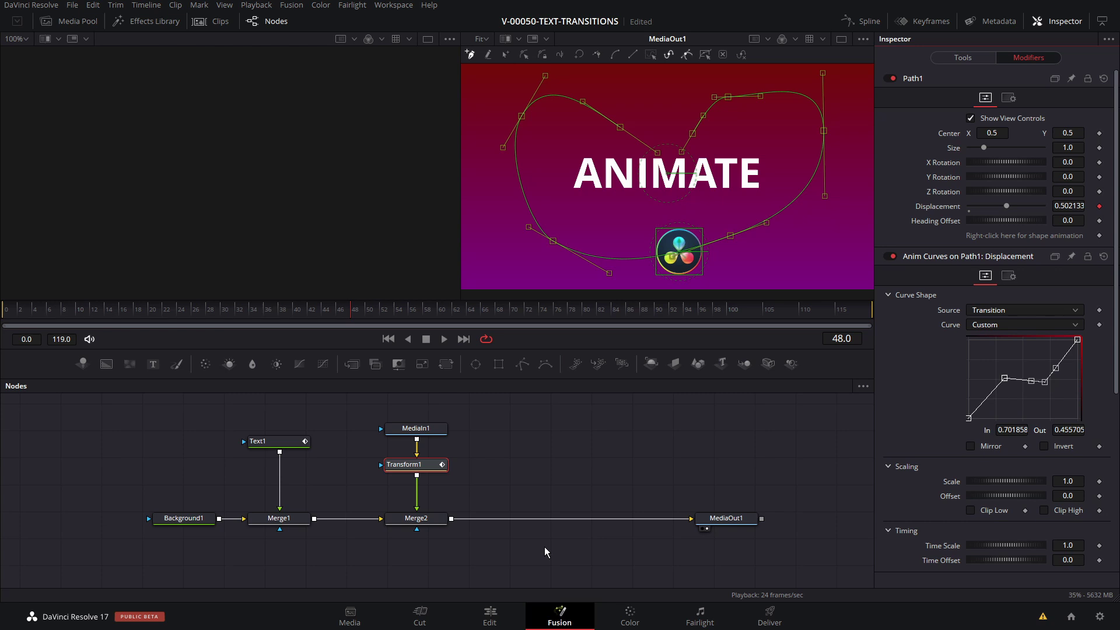
click(502, 618)
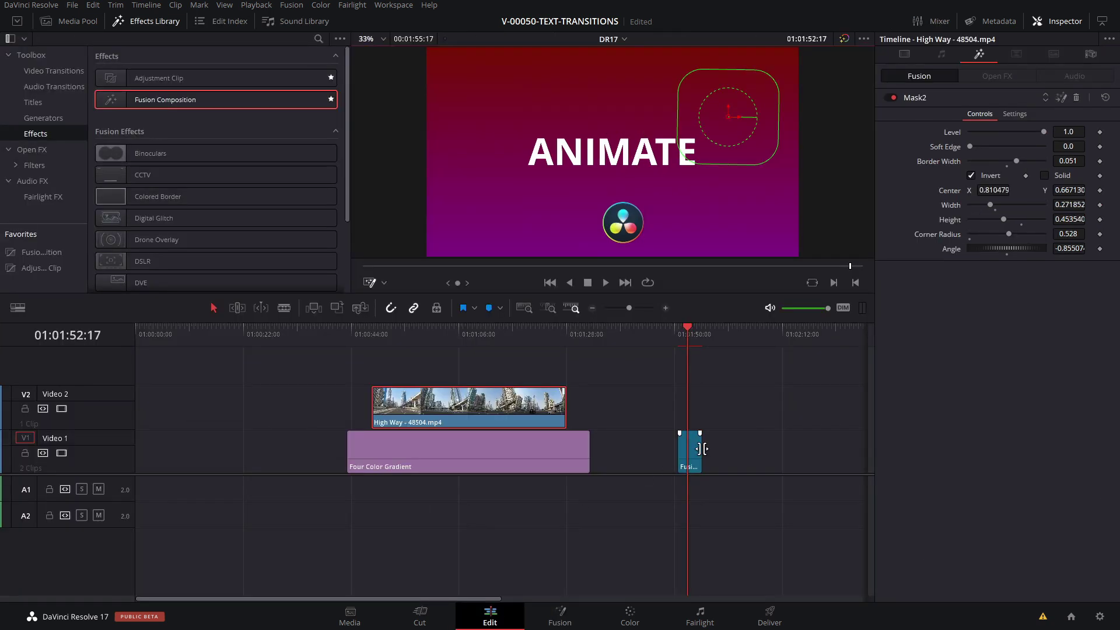
Zoom the timeline in, trim the Fusion Composition clip shorter, and preview it.
key(ctrl+equal)
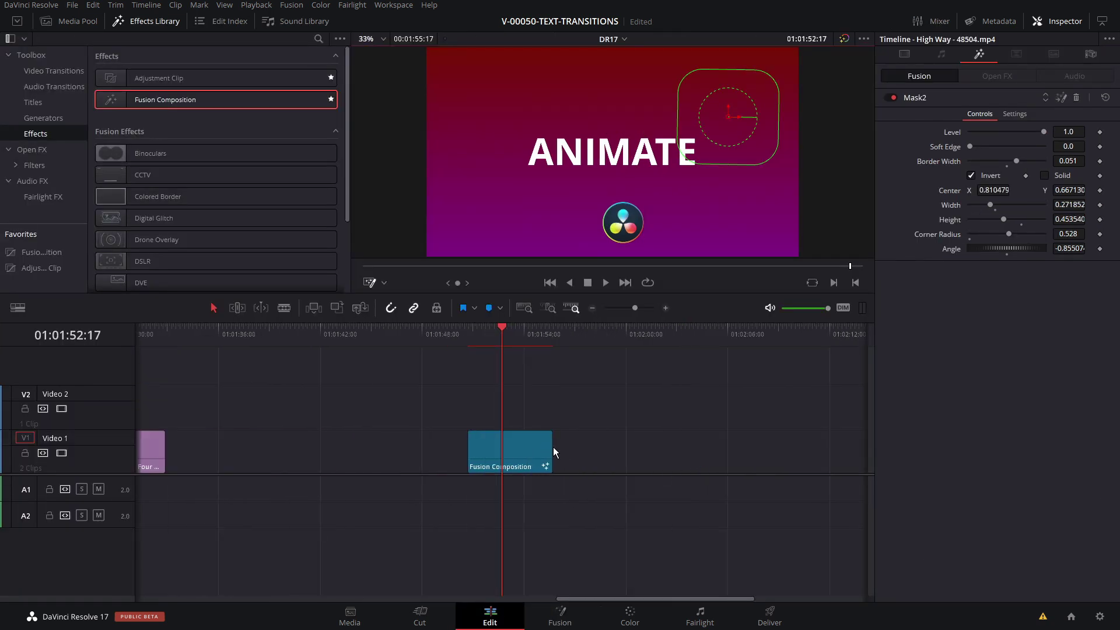
drag(551, 449, 502, 447)
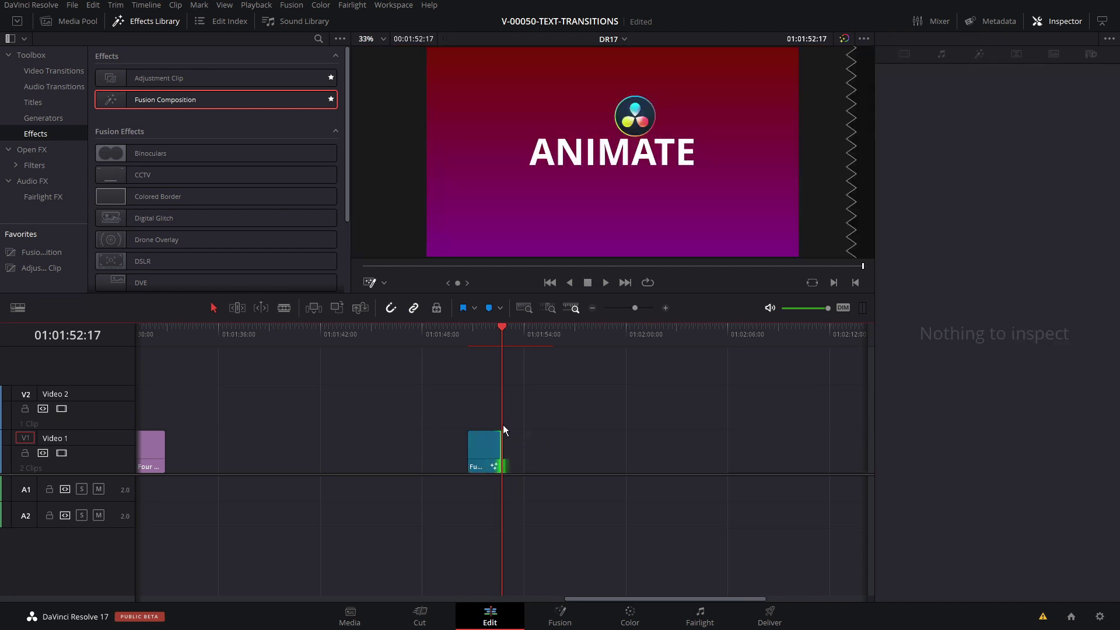
click(468, 331)
key(space)
Extend the Fusion Composition clip so the full animation plays, then view the High Way clip.
drag(500, 443, 658, 445)
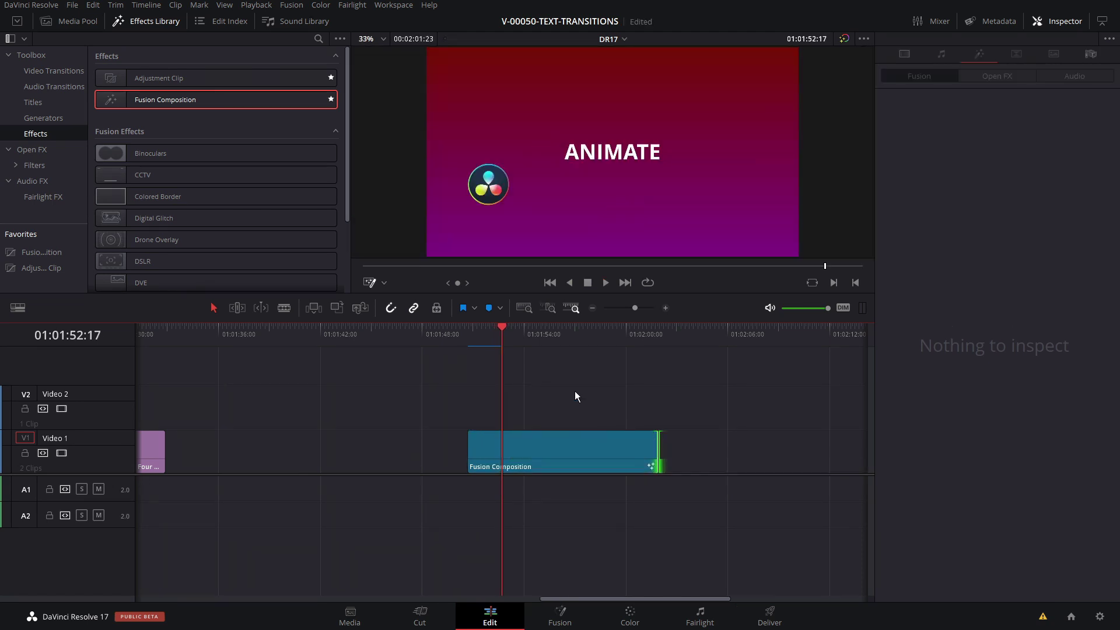
click(462, 337)
key(space)
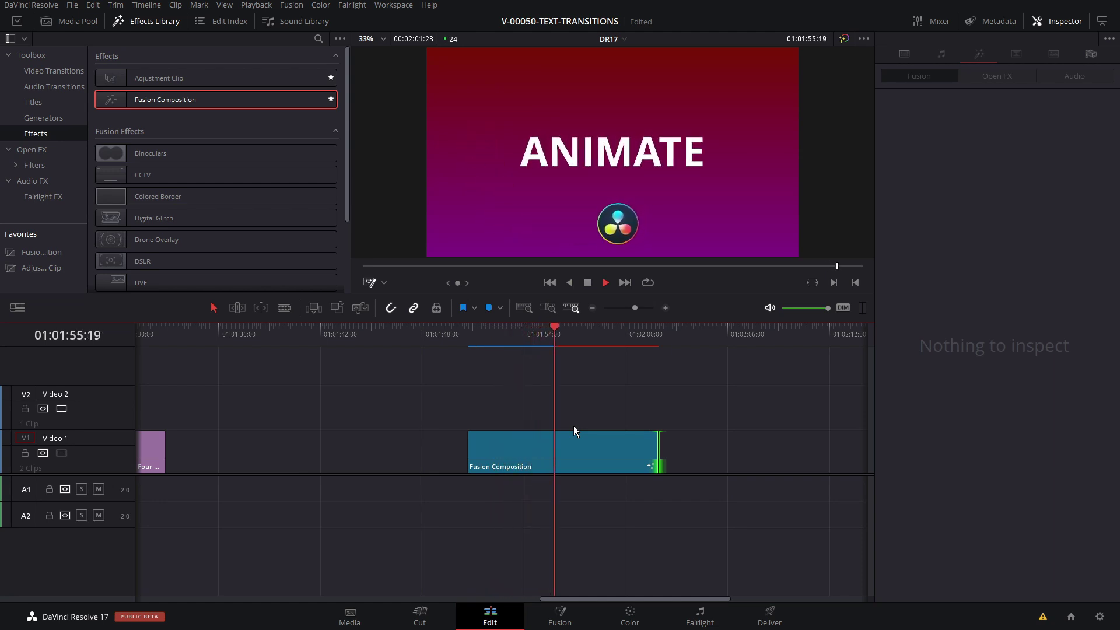
key(space)
scroll(468, 477, left, 10)
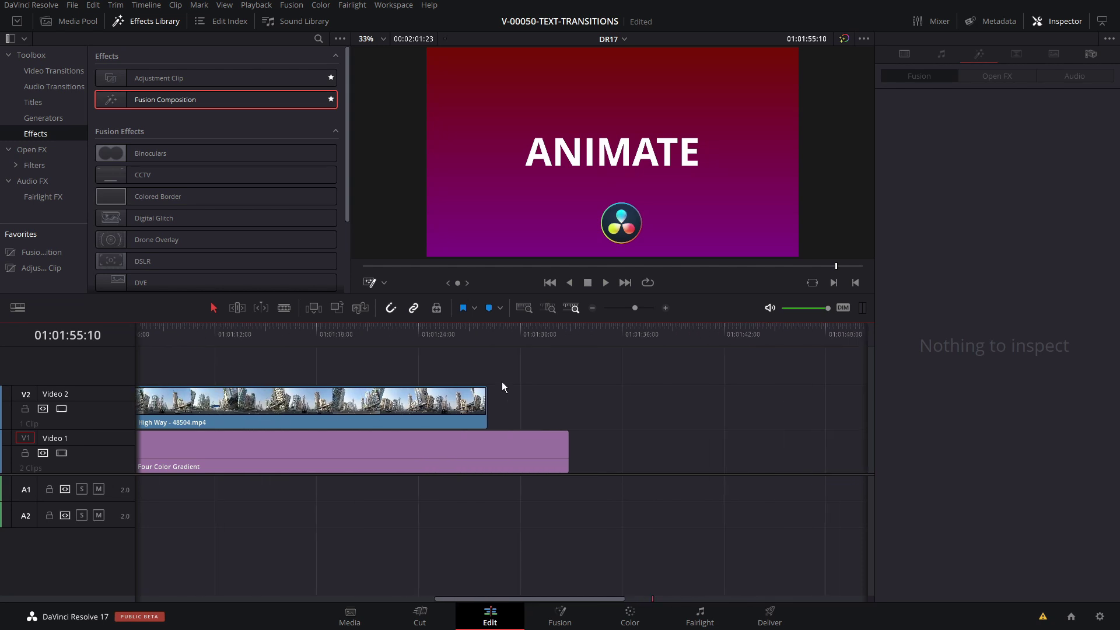
click(288, 329)
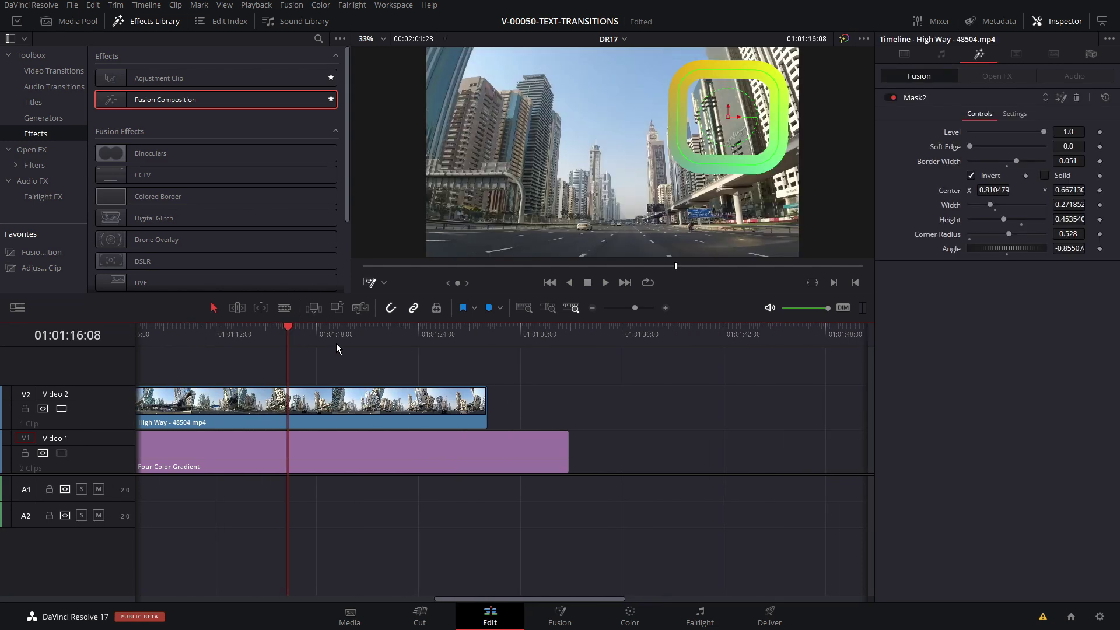